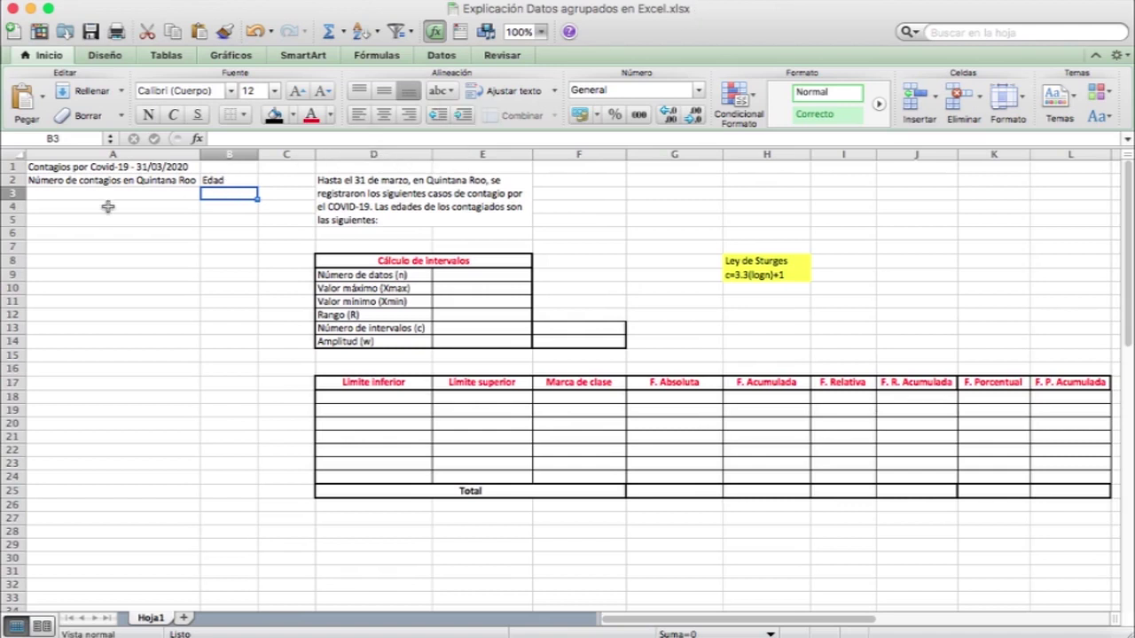
Step: Switch to the workbook Tabla_casos_positivos_COVID-19_resultado_InDRE_2020.03.31.xlsx
{"action": "mouse_move", "coordinate": [769, 637]}
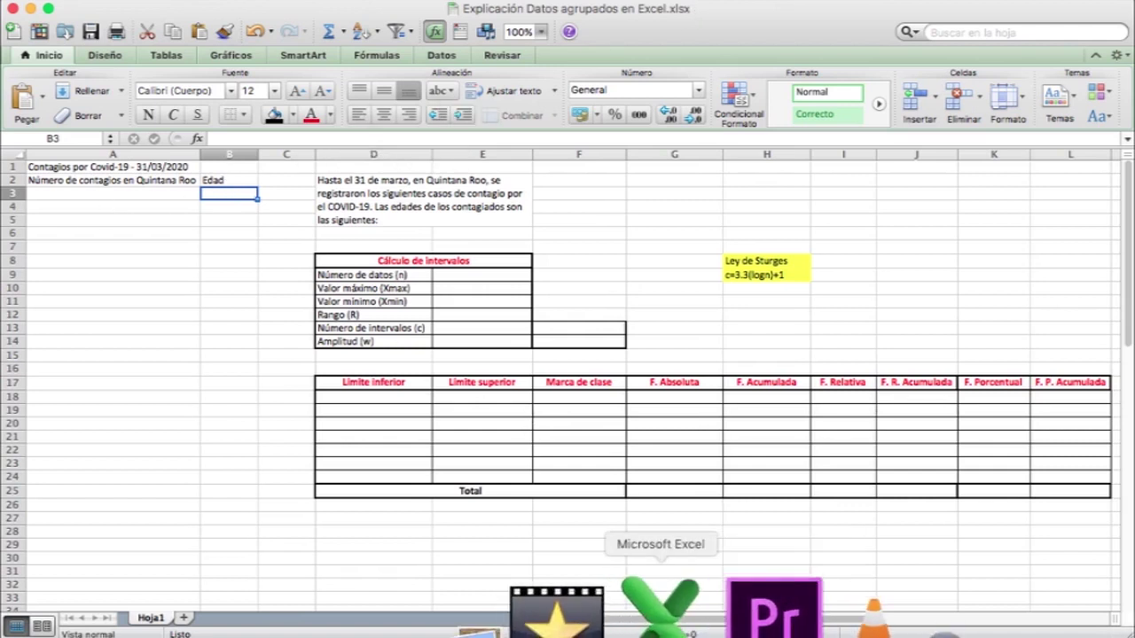
{"action": "right_click", "coordinate": [660, 603]}
{"action": "left_click", "coordinate": [798, 378]}
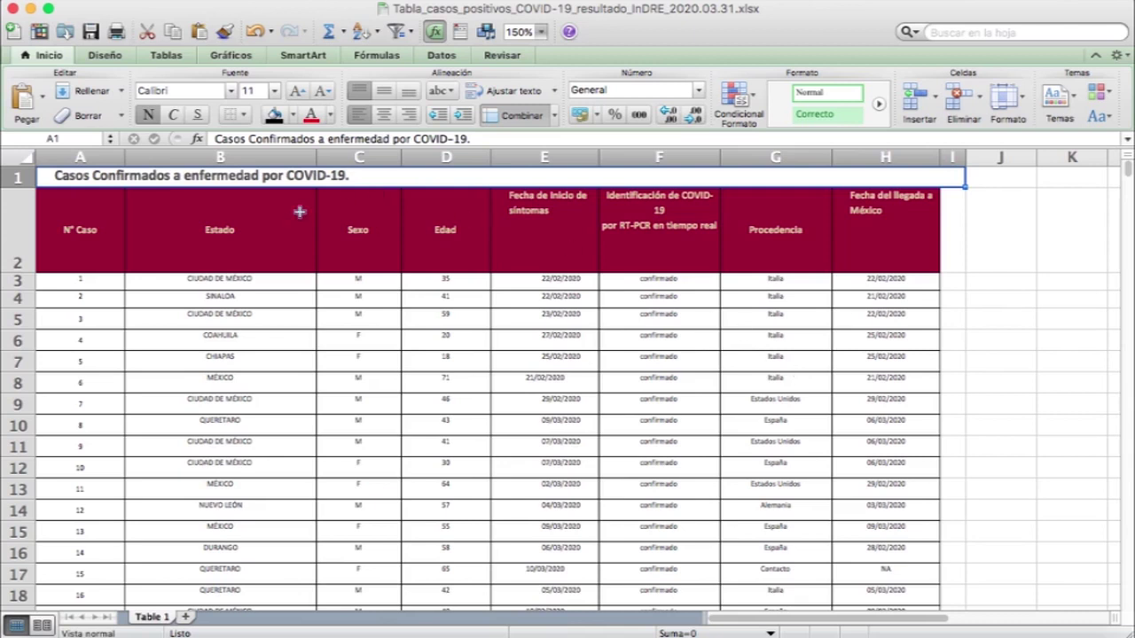
Step: Turn on filtering from the Estado header and filter the case table to show only QUINTANA ROO
{"action": "left_click", "coordinate": [260, 257]}
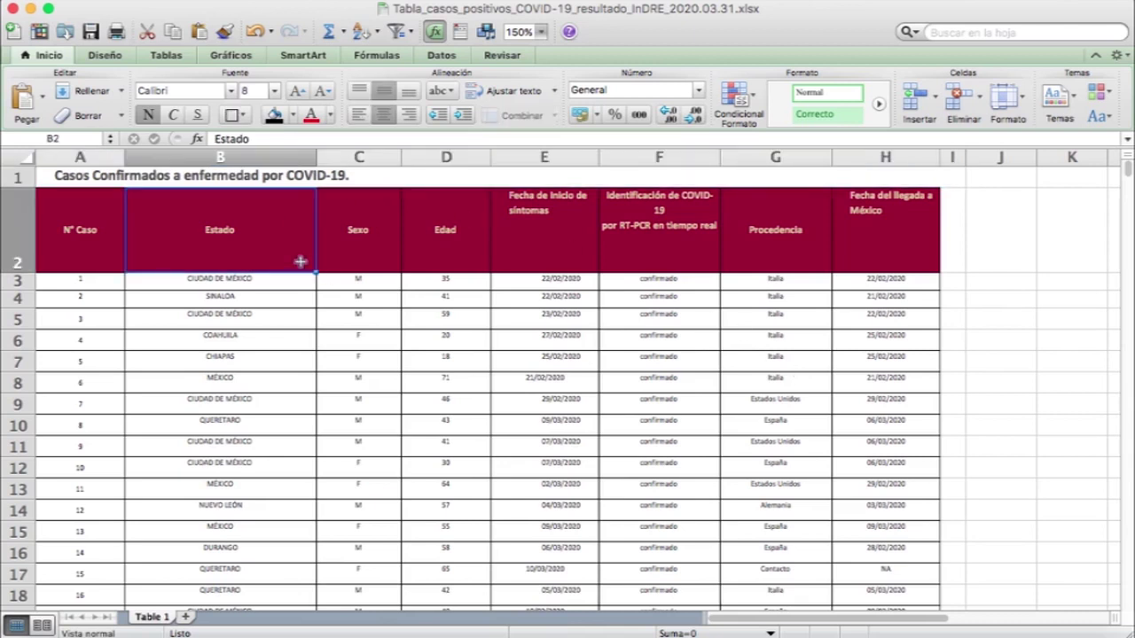
{"action": "right_click", "coordinate": [291, 249]}
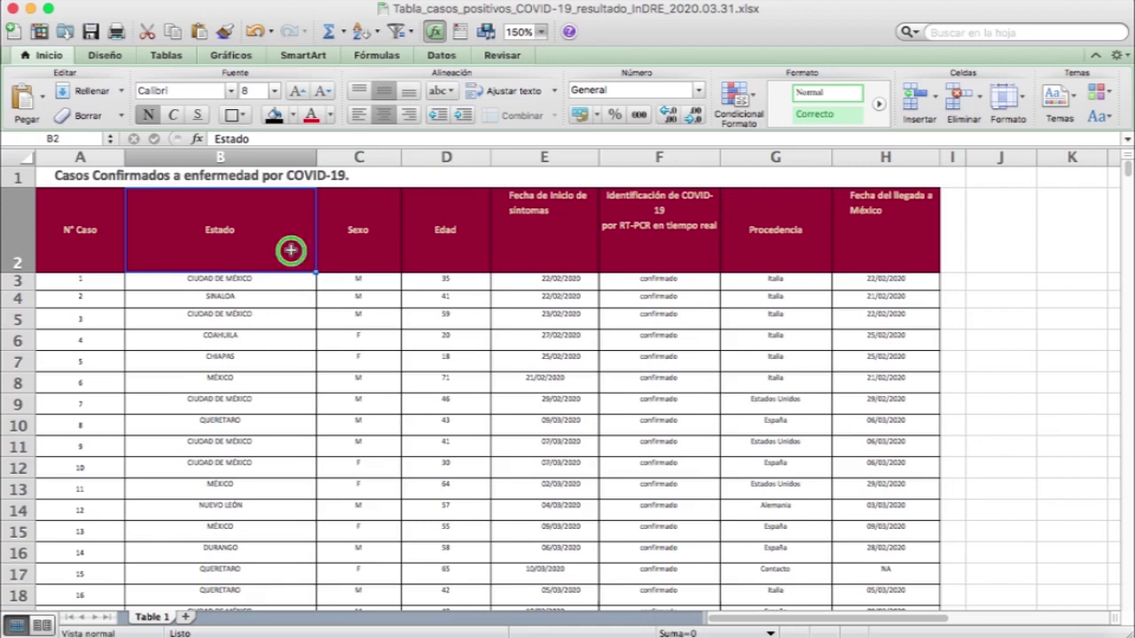
{"action": "mouse_move", "coordinate": [367, 433]}
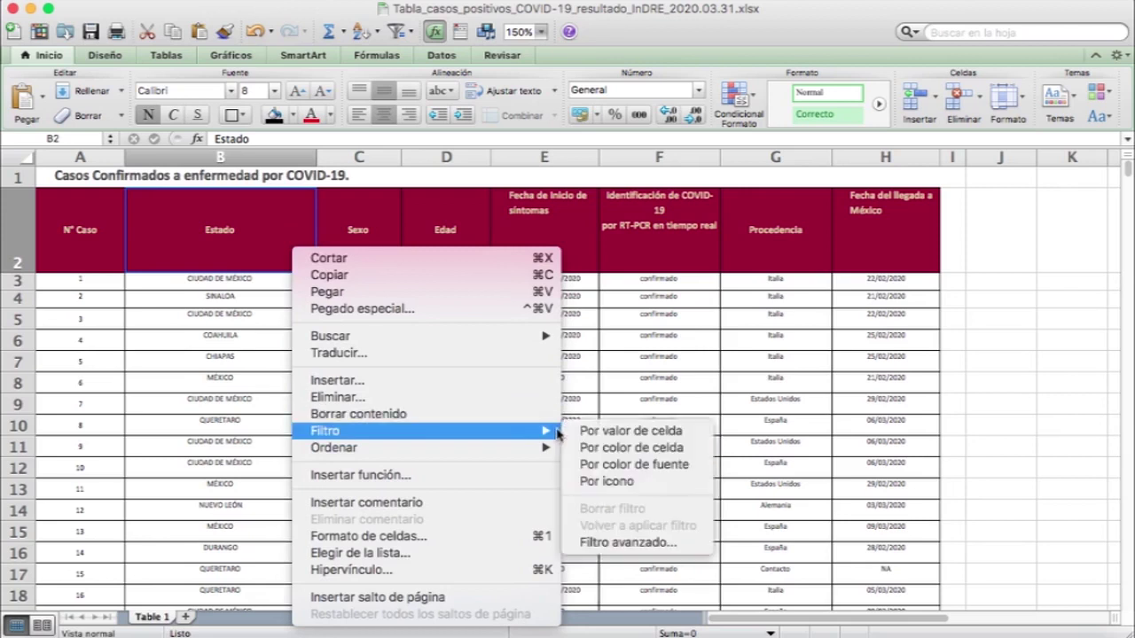
{"action": "left_click", "coordinate": [613, 438]}
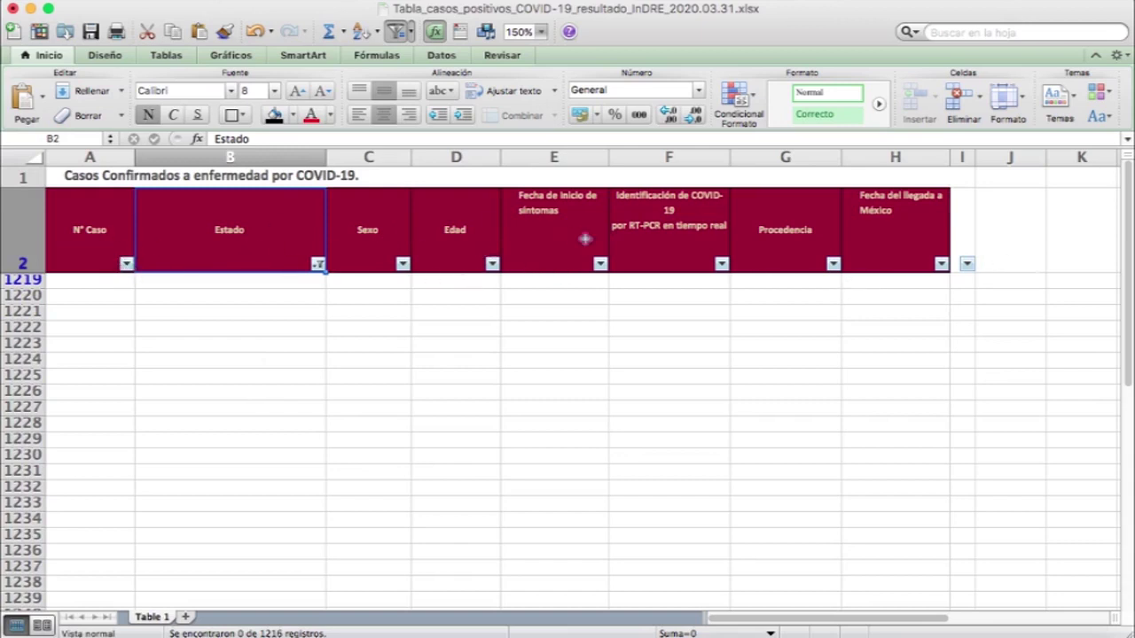
{"action": "left_click", "coordinate": [316, 265]}
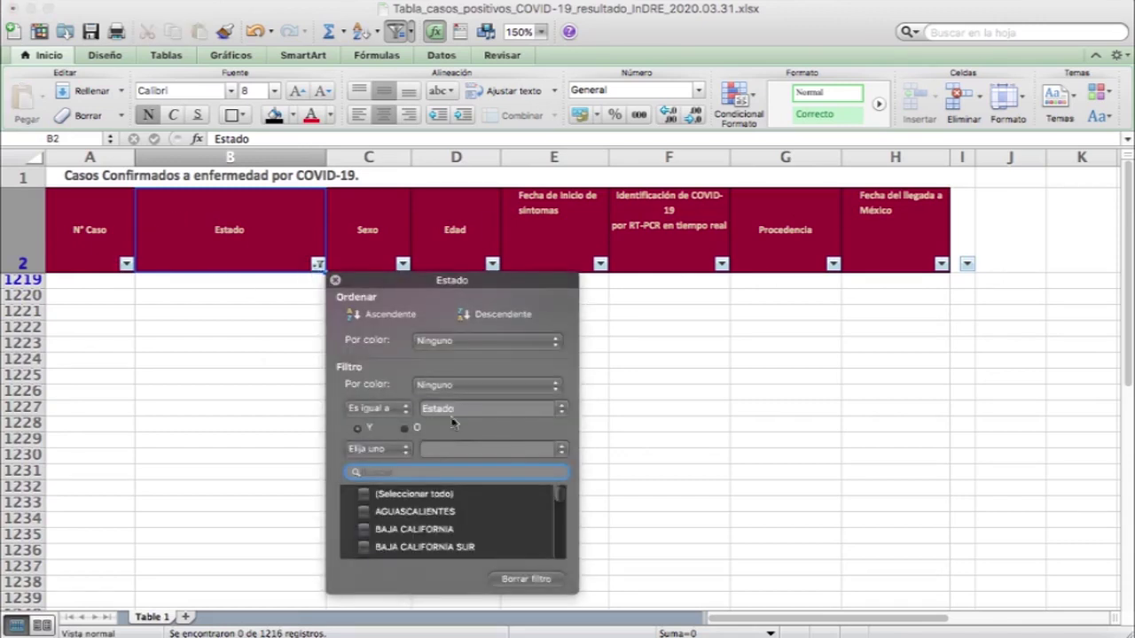
{"action": "scroll", "coordinate": [485, 531], "scroll_direction": "down", "scroll_amount": 10}
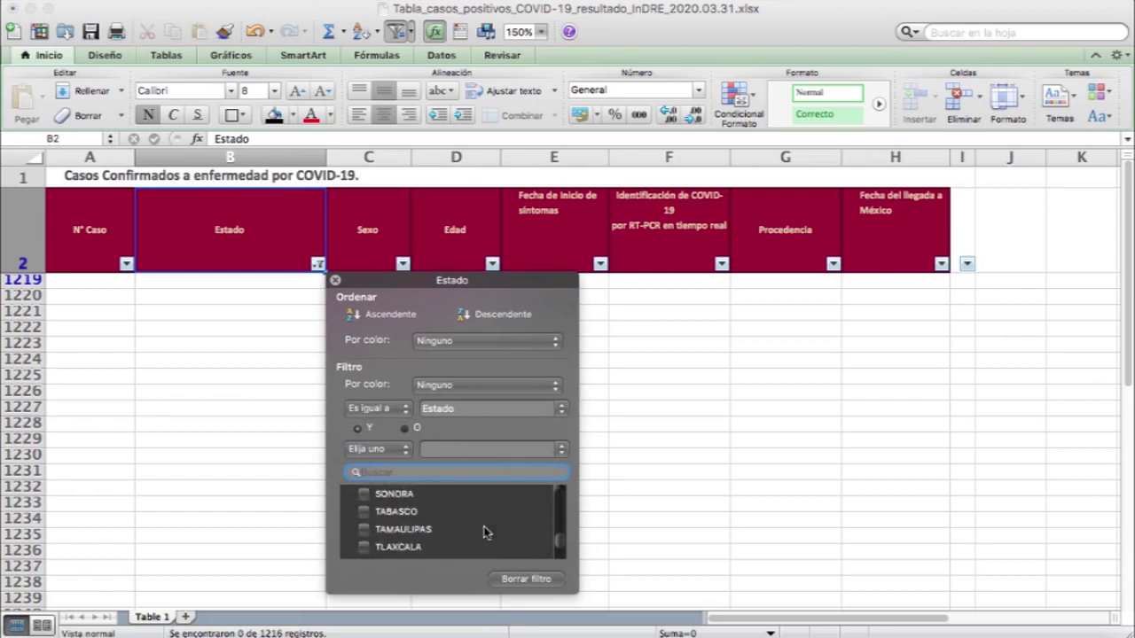
{"action": "scroll", "coordinate": [485, 531], "scroll_direction": "up", "scroll_amount": 4}
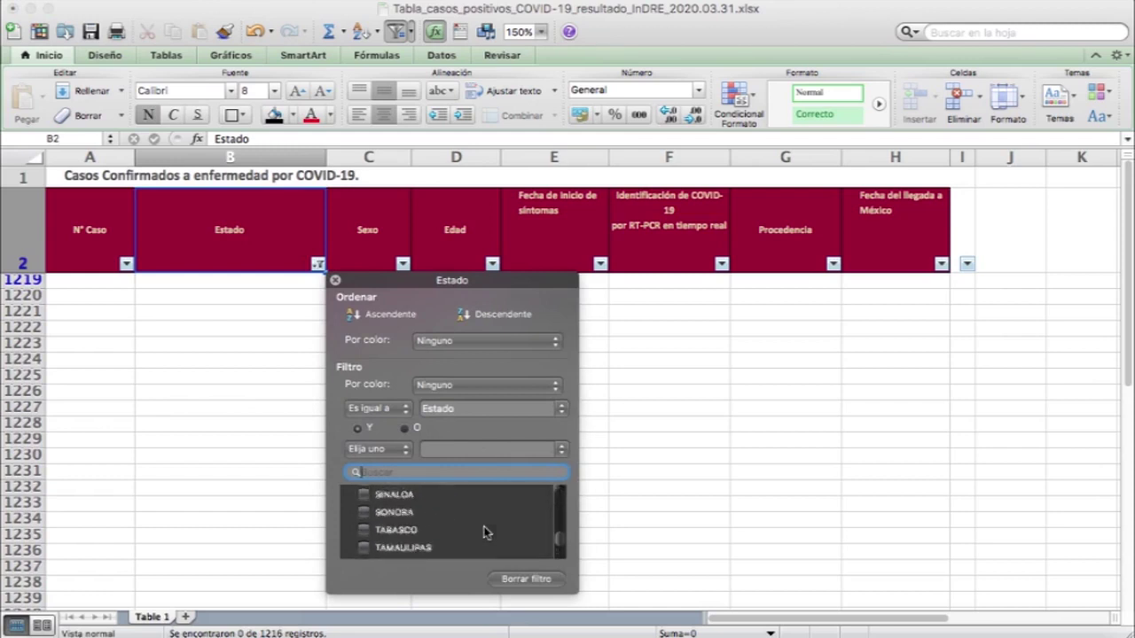
{"action": "left_click", "coordinate": [364, 508]}
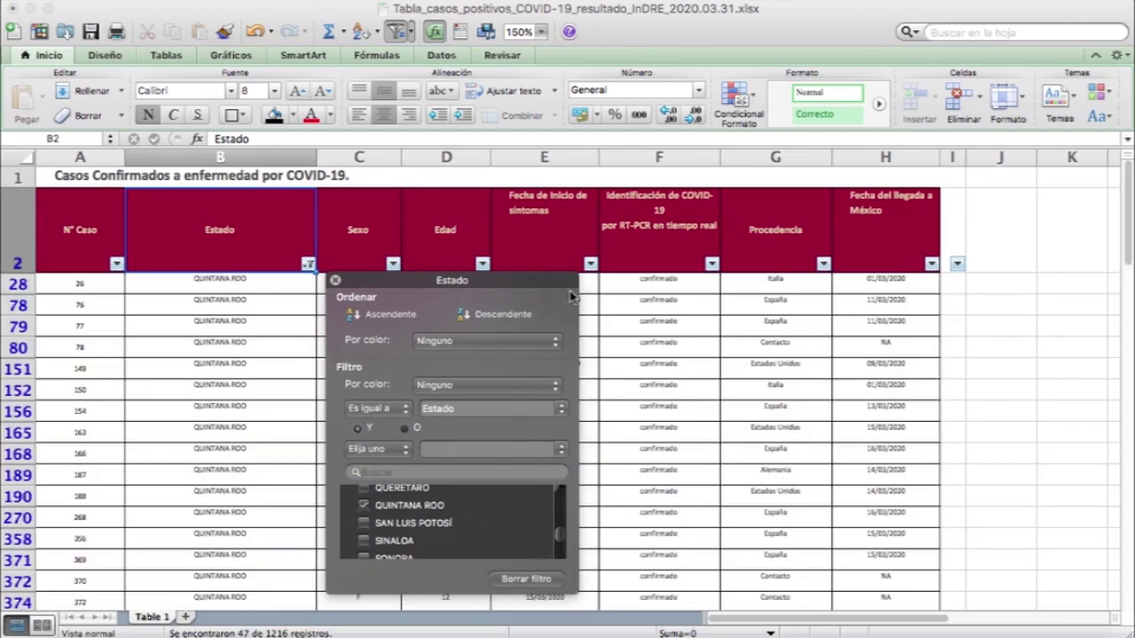
{"action": "left_click", "coordinate": [336, 281]}
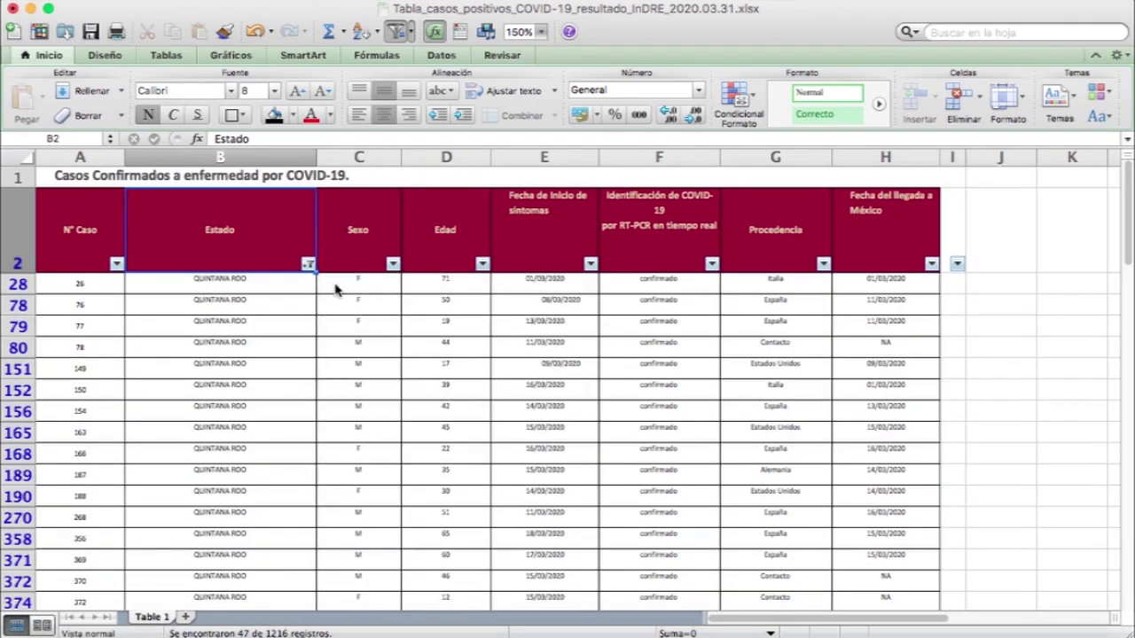
Step: Copy the Edad values of all the filtered Quintana Roo cases, from D28 to D1189
{"action": "scroll", "coordinate": [446, 296], "scroll_direction": "down", "scroll_amount": 3}
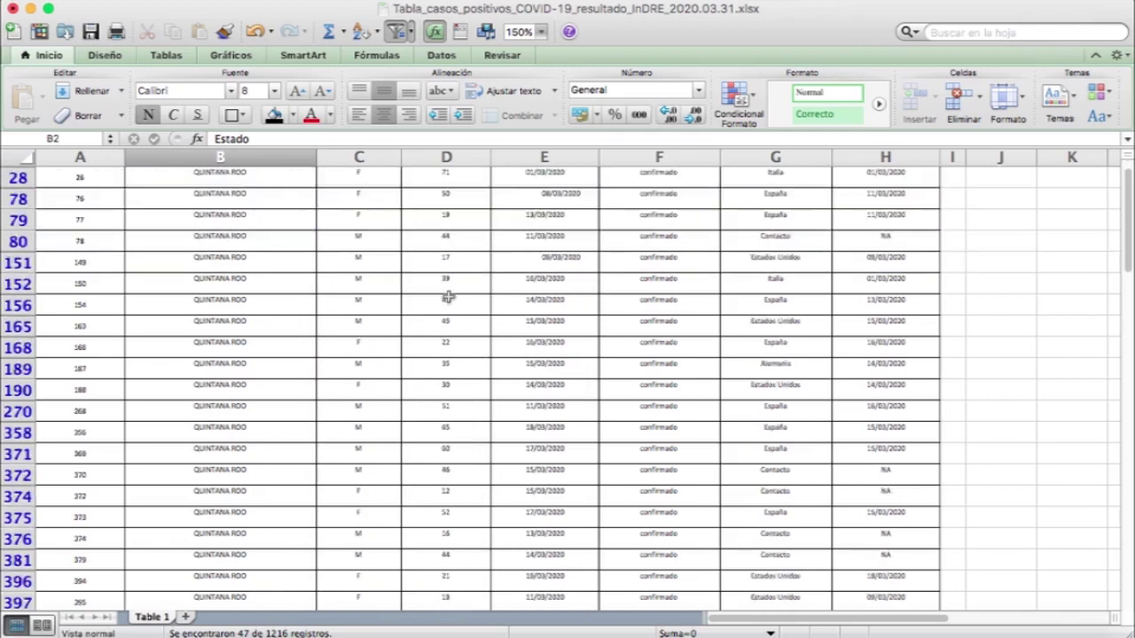
{"action": "scroll", "coordinate": [447, 297], "scroll_direction": "down", "scroll_amount": 15}
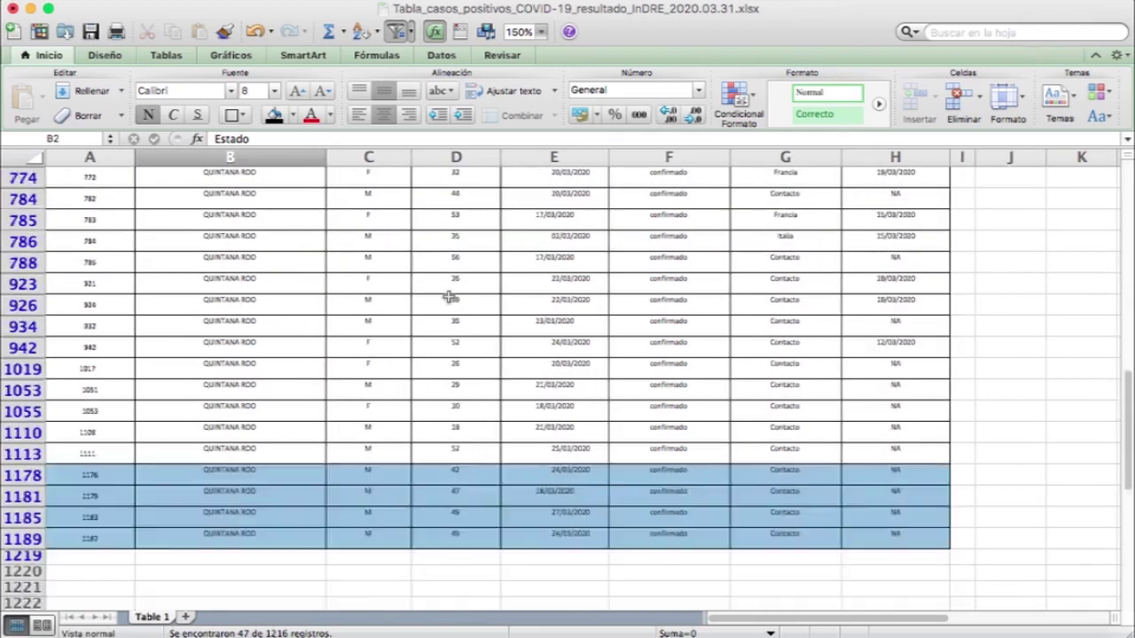
{"action": "scroll", "coordinate": [448, 297], "scroll_direction": "up", "scroll_amount": 15}
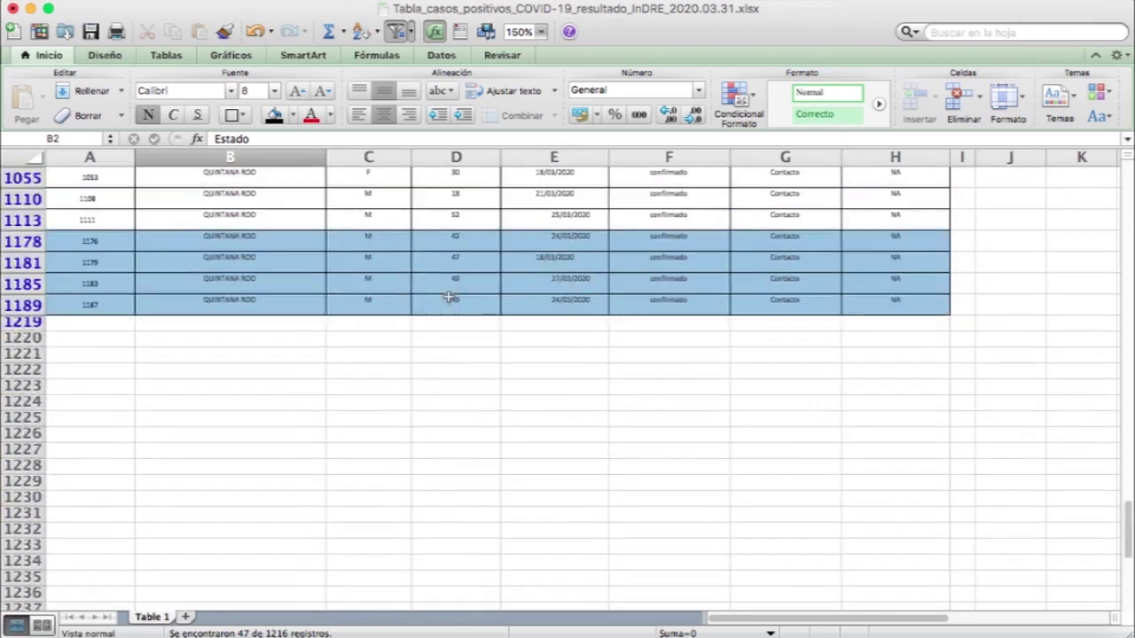
{"action": "scroll", "coordinate": [450, 298], "scroll_direction": "up", "scroll_amount": 10}
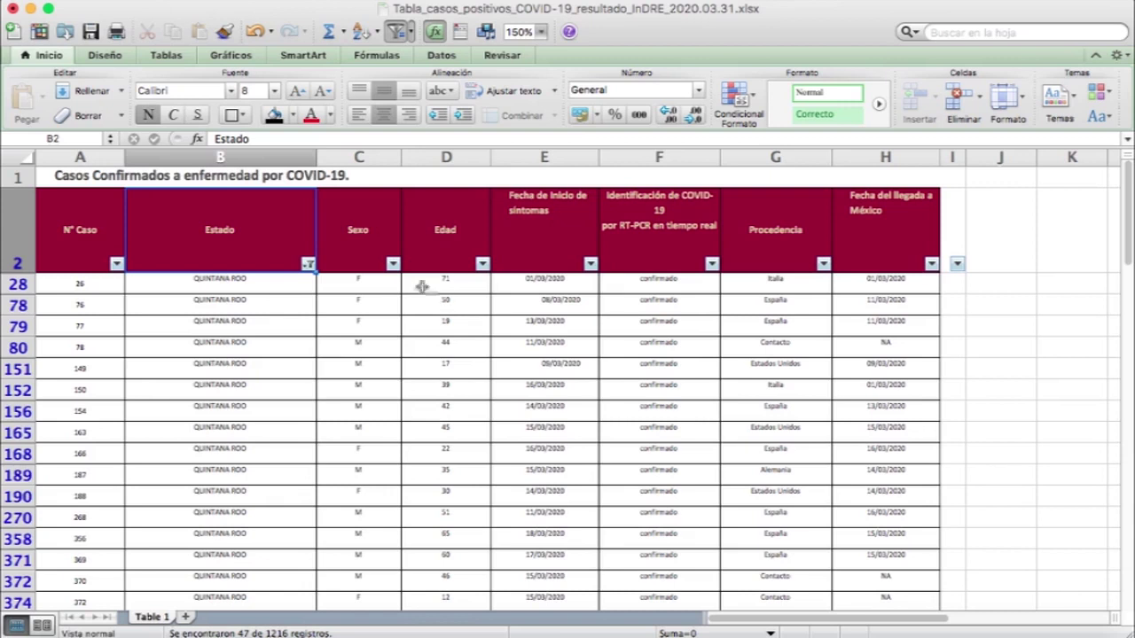
{"action": "left_click_drag", "start_coordinate": [417, 283], "coordinate": [457, 450]}
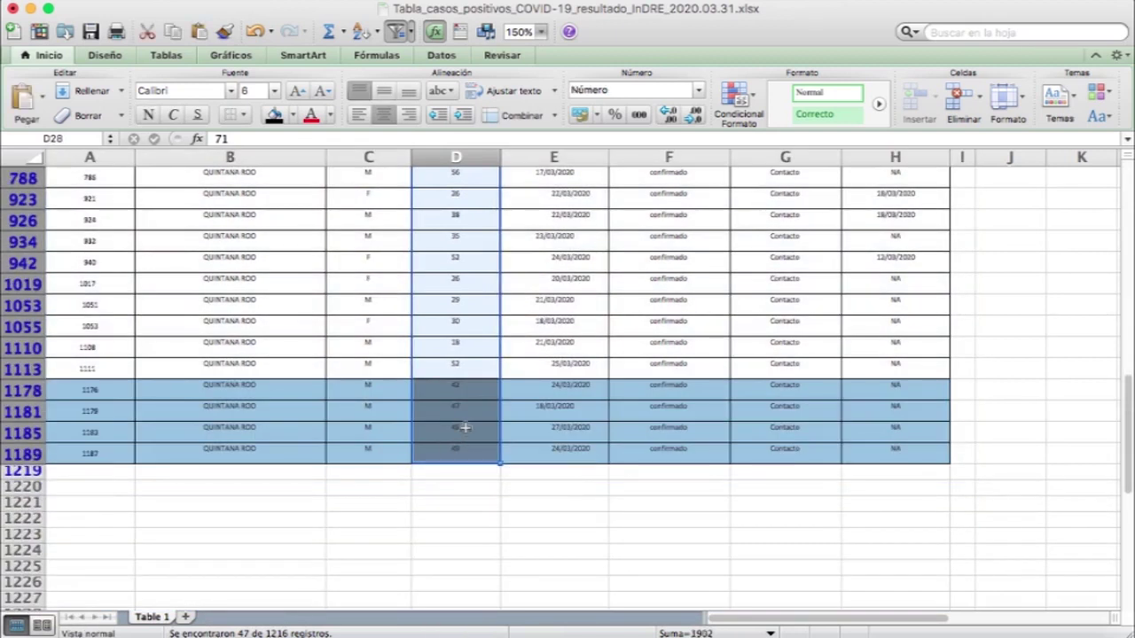
{"action": "key", "text": "super+c"}
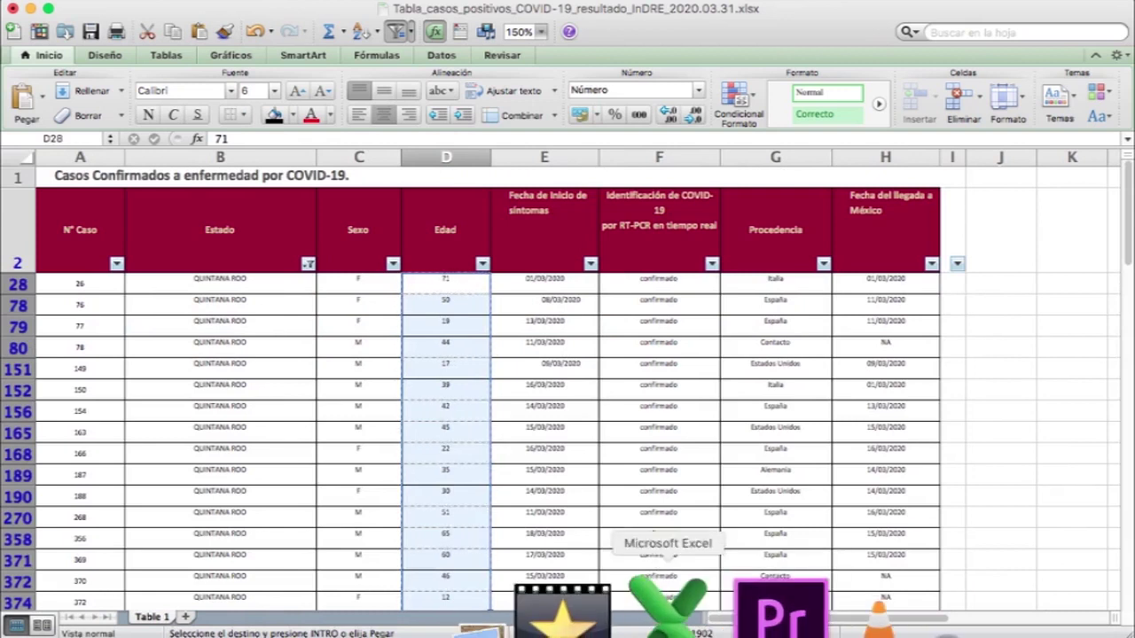
Step: Switch to the workbook Explicación Datos agrupados en Excel.xlsx and paste the copied ages under the Edad heading, starting at B3
{"action": "right_click", "coordinate": [673, 599]}
{"action": "left_click", "coordinate": [745, 416]}
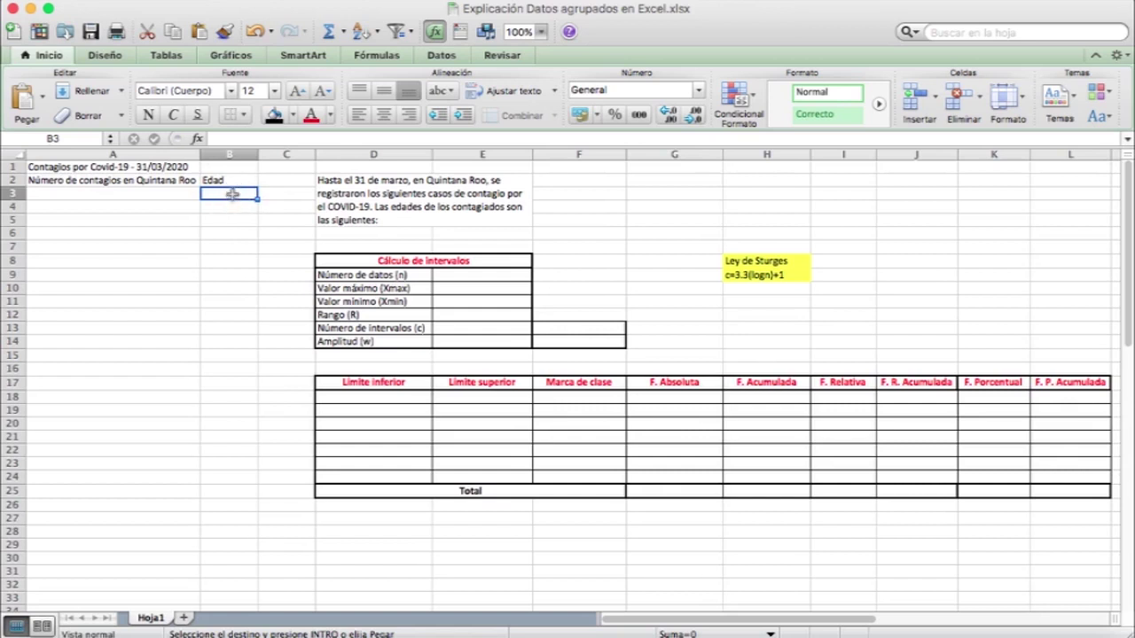
{"action": "key", "text": "super+v"}
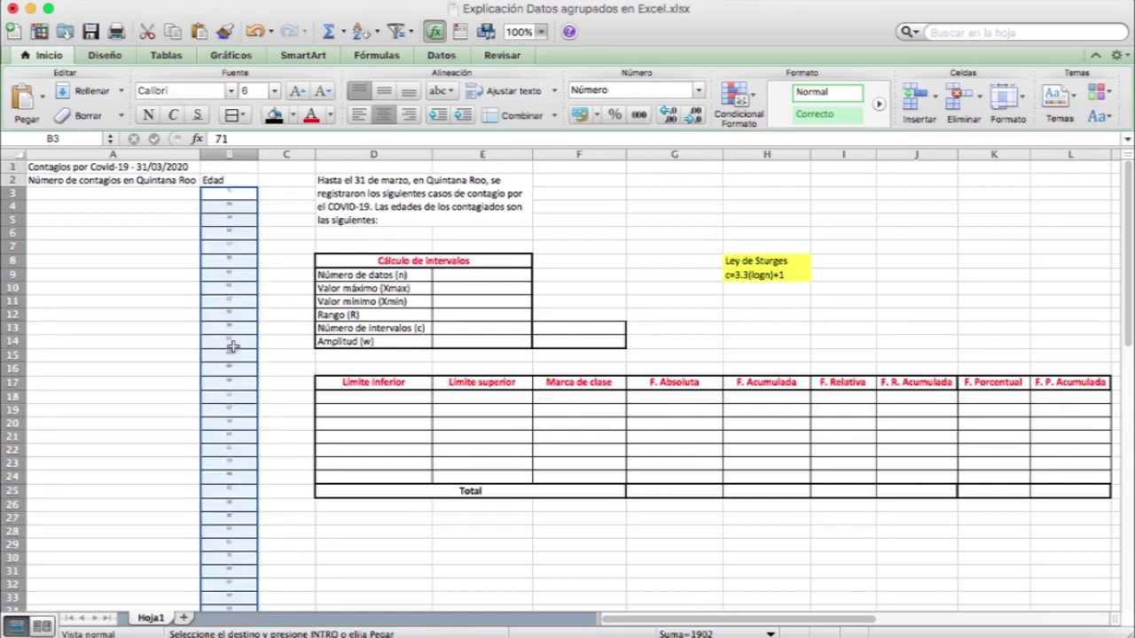
{"action": "scroll", "coordinate": [230, 345], "scroll_direction": "down", "scroll_amount": 10}
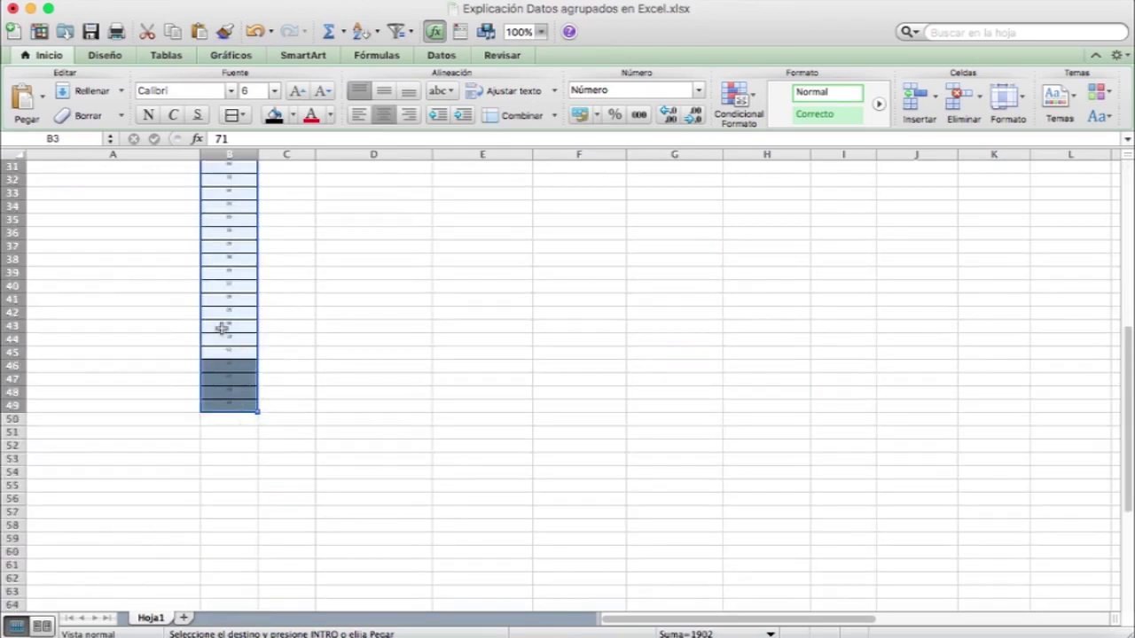
{"action": "scroll", "coordinate": [235, 271], "scroll_direction": "up", "scroll_amount": 10}
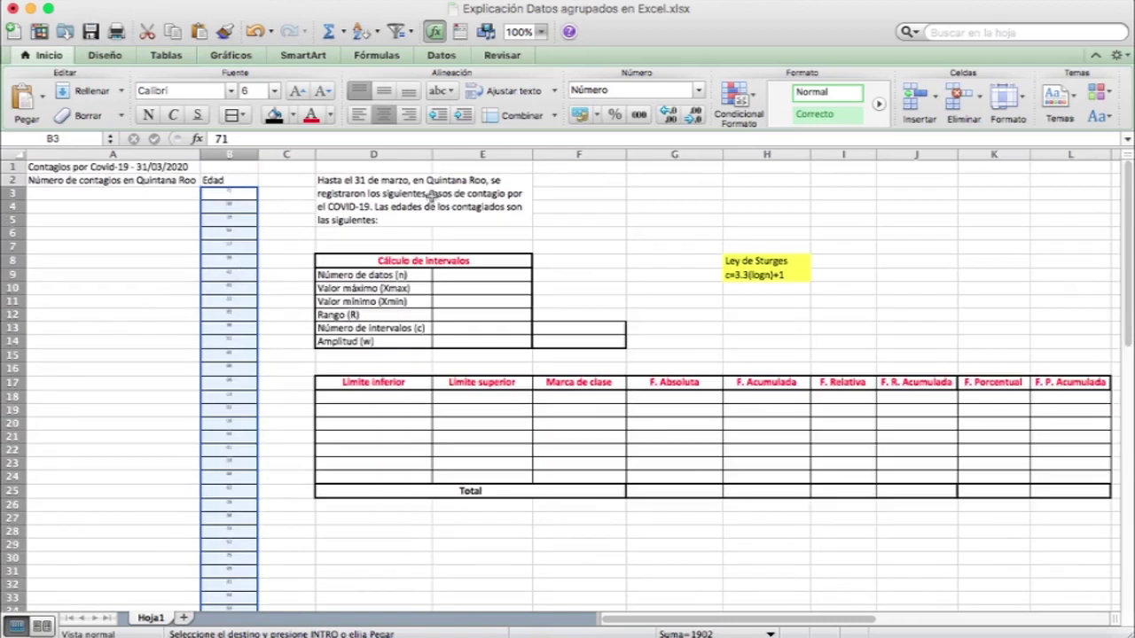
Step: Set the font size of the pasted ages in the Edad column to 12
{"action": "left_click", "coordinate": [274, 92]}
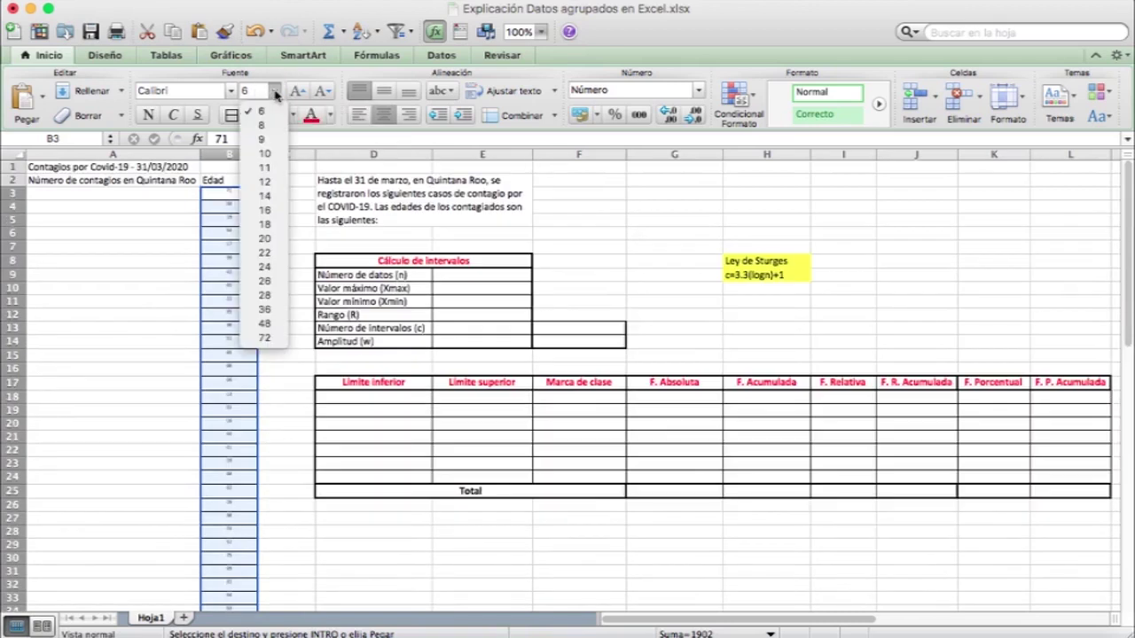
{"action": "left_click", "coordinate": [265, 182]}
{"action": "left_click", "coordinate": [280, 234]}
{"action": "left_click", "coordinate": [231, 288]}
Step: Remove the blue fill from the last four ages, cells B46:B49
{"action": "scroll", "coordinate": [229, 288], "scroll_direction": "down", "scroll_amount": 1}
{"action": "scroll", "coordinate": [228, 288], "scroll_direction": "down", "scroll_amount": 20}
{"action": "scroll", "coordinate": [229, 288], "scroll_direction": "up", "scroll_amount": 9}
{"action": "left_click", "coordinate": [211, 286]}
{"action": "left_click_drag", "start_coordinate": [212, 285], "coordinate": [229, 325]}
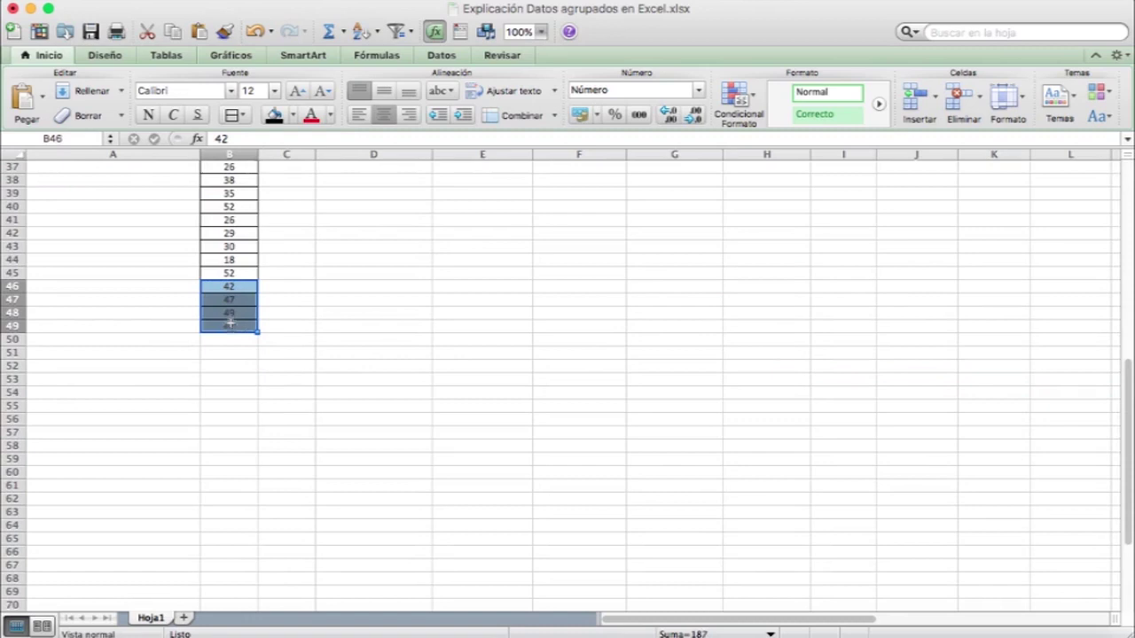
{"action": "left_click", "coordinate": [292, 116]}
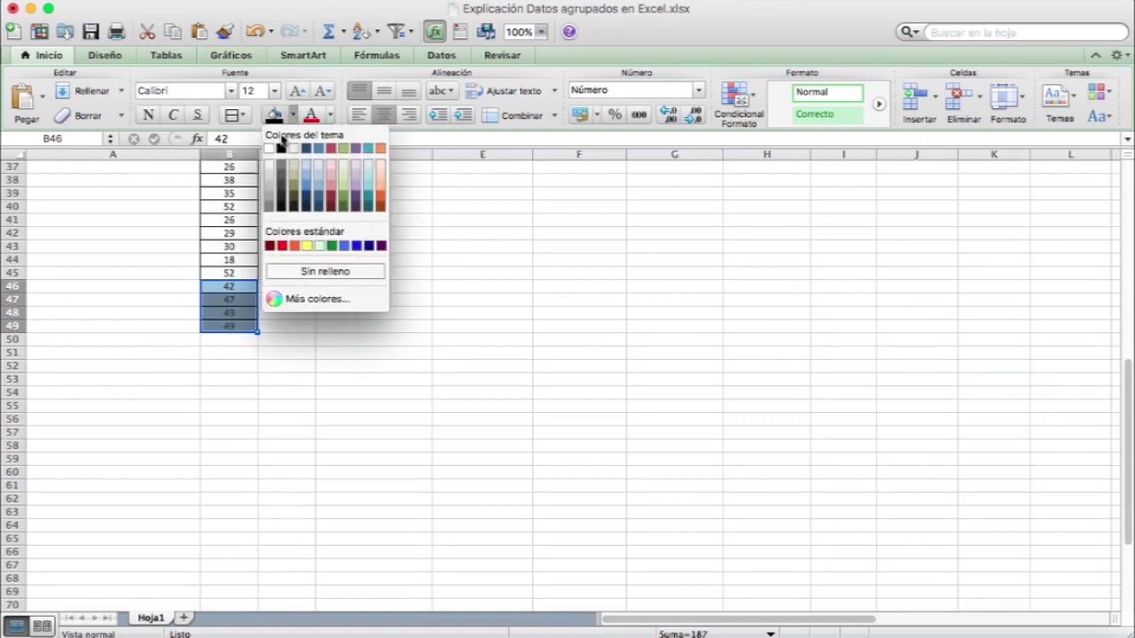
{"action": "left_click", "coordinate": [304, 273]}
{"action": "left_click", "coordinate": [308, 380]}
{"action": "scroll", "coordinate": [239, 234], "scroll_direction": "up", "scroll_amount": 1}
{"action": "scroll", "coordinate": [240, 233], "scroll_direction": "up", "scroll_amount": 10}
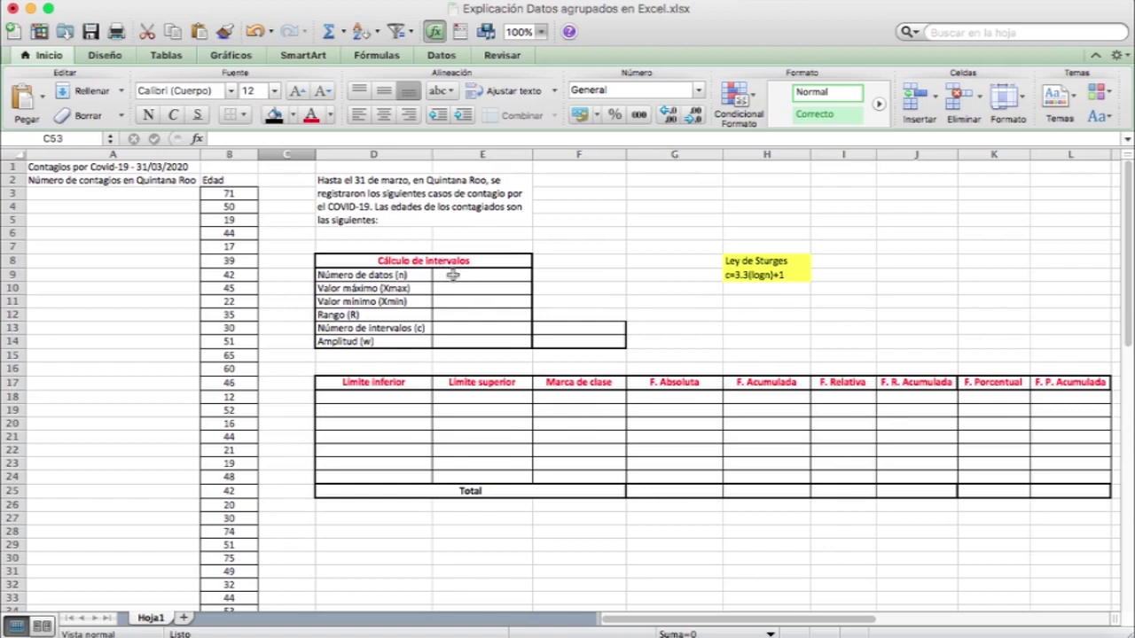
{"action": "left_click", "coordinate": [229, 193]}
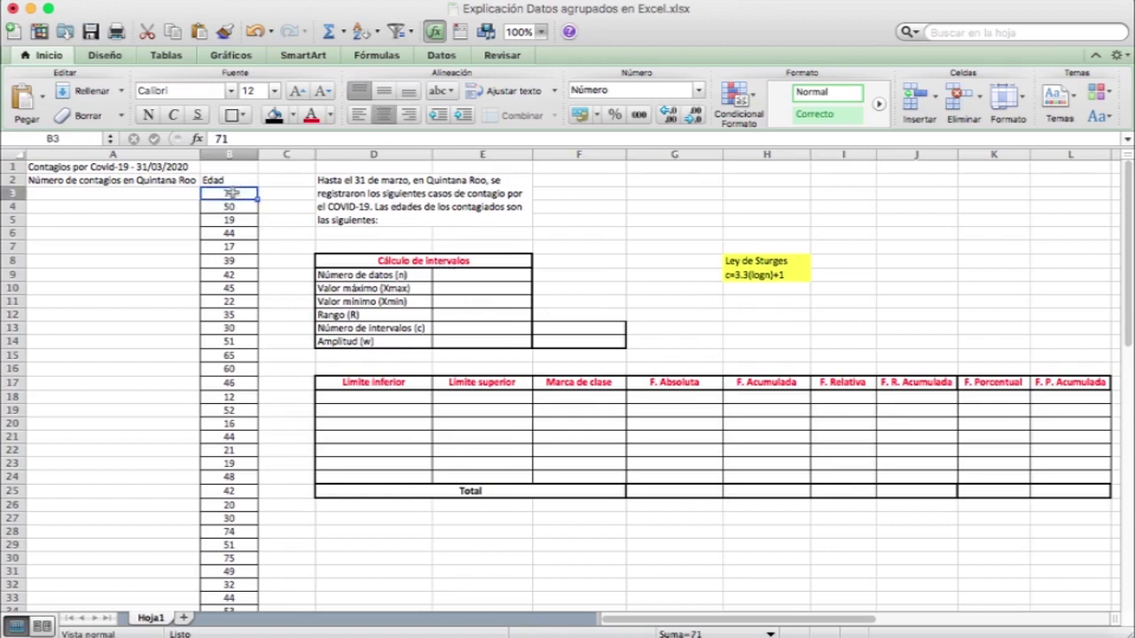
{"action": "key", "text": "Down"}
{"action": "key", "text": "Down"}
{"action": "key", "text": "Down"}
{"action": "key", "text": "Down"}
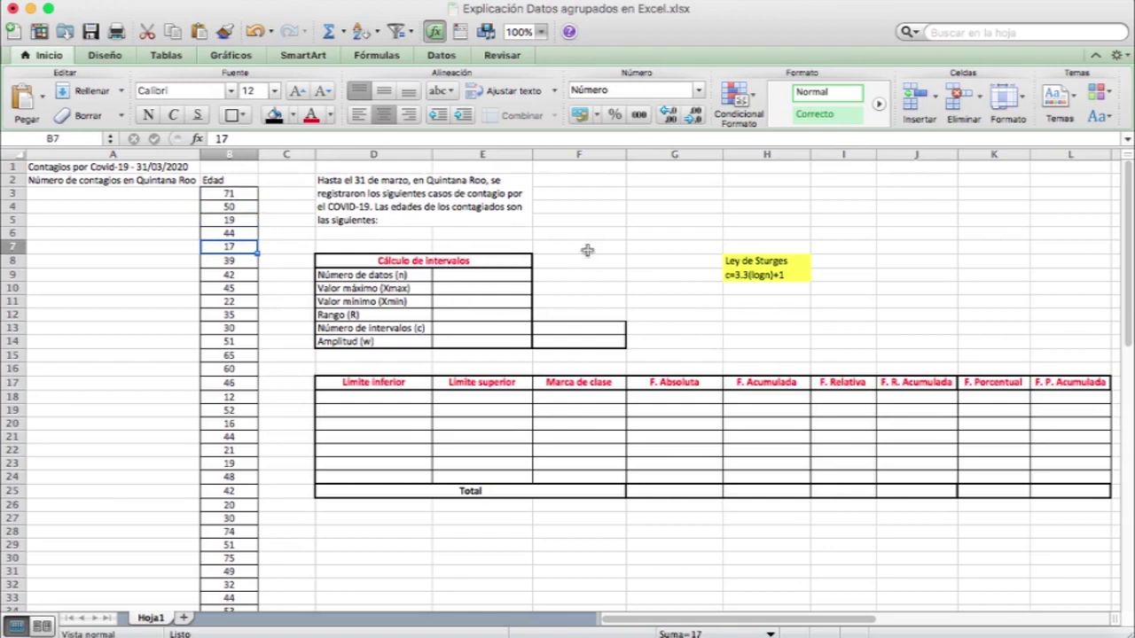
{"action": "double_click", "coordinate": [499, 273]}
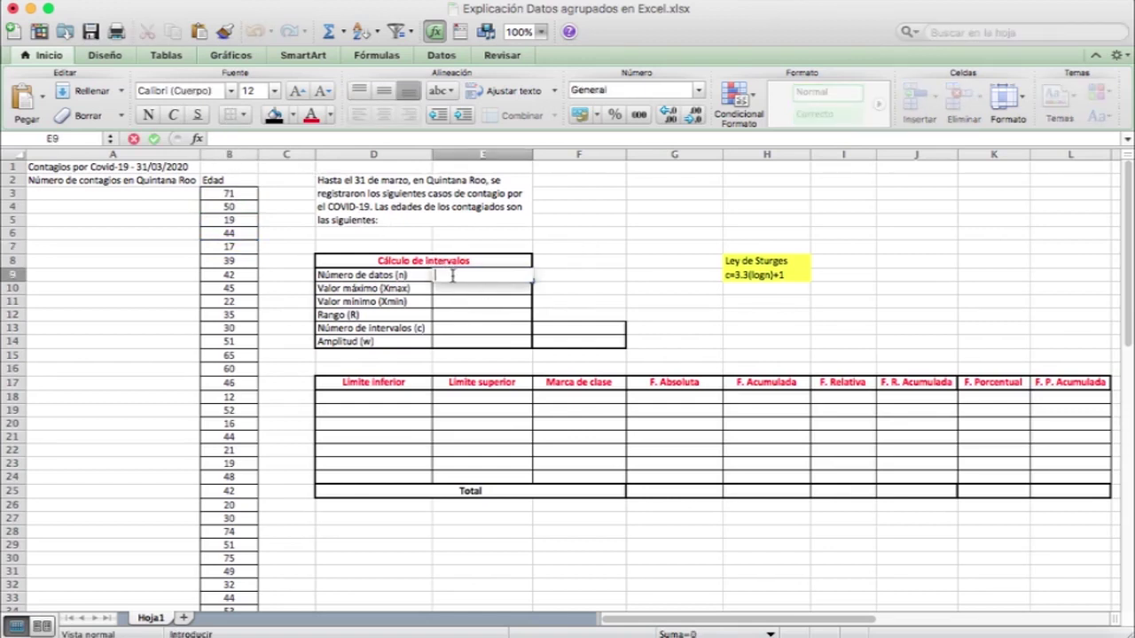
{"action": "left_click", "coordinate": [566, 263]}
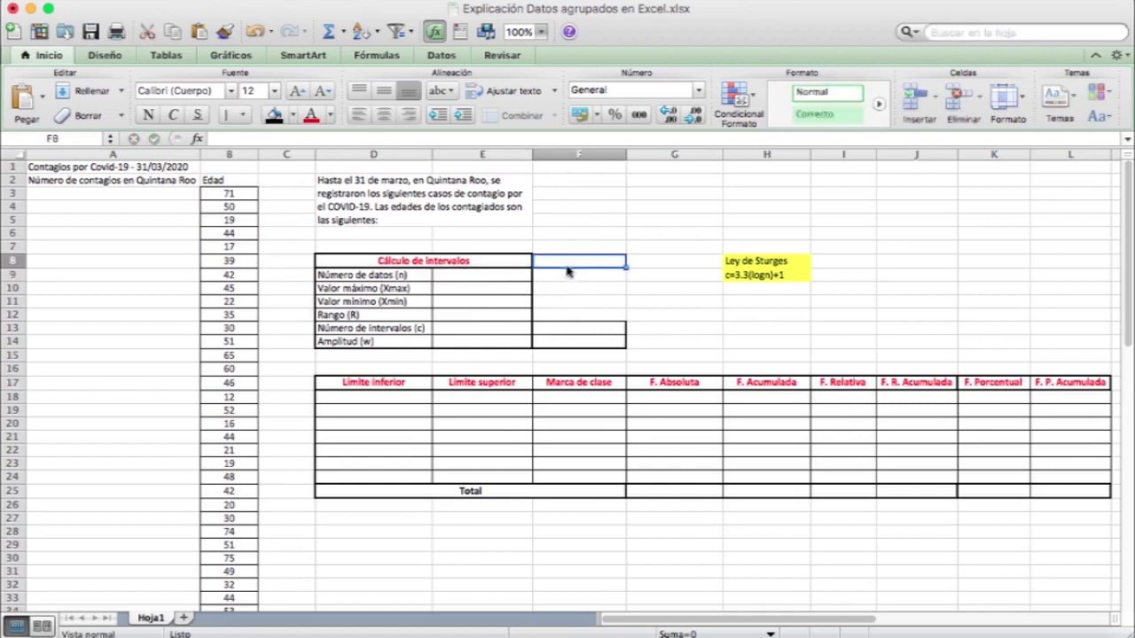
Step: Enter the formula +contar(B3:B49) in cell E9 to calculate Número de datos (n)
{"action": "double_click", "coordinate": [483, 276]}
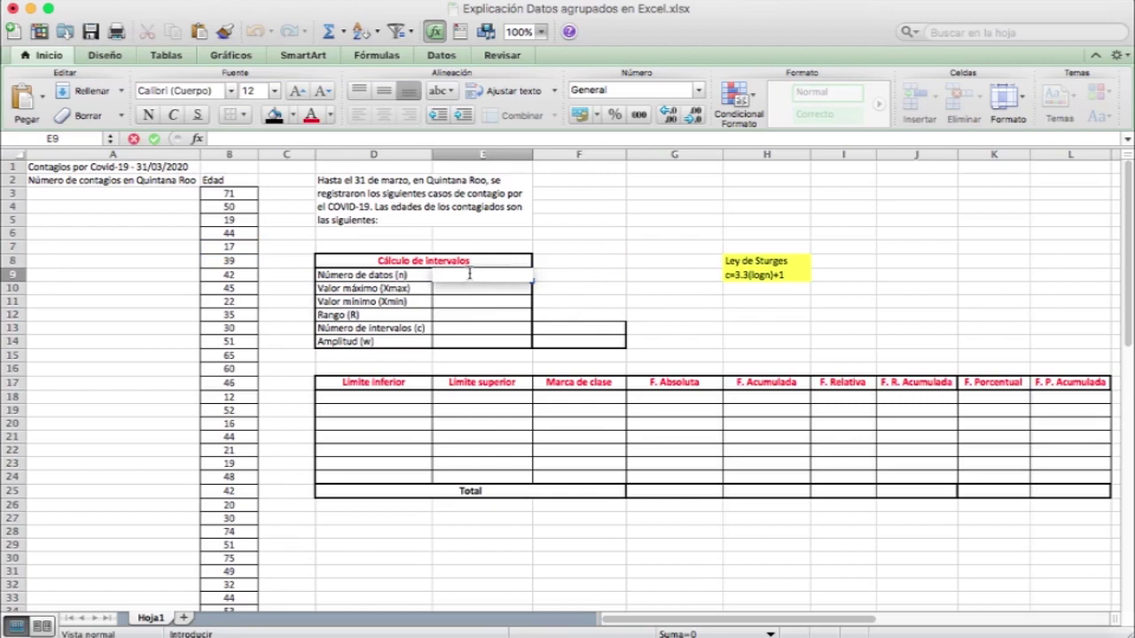
{"action": "left_click", "coordinate": [238, 138]}
{"action": "type", "text": "+co"}
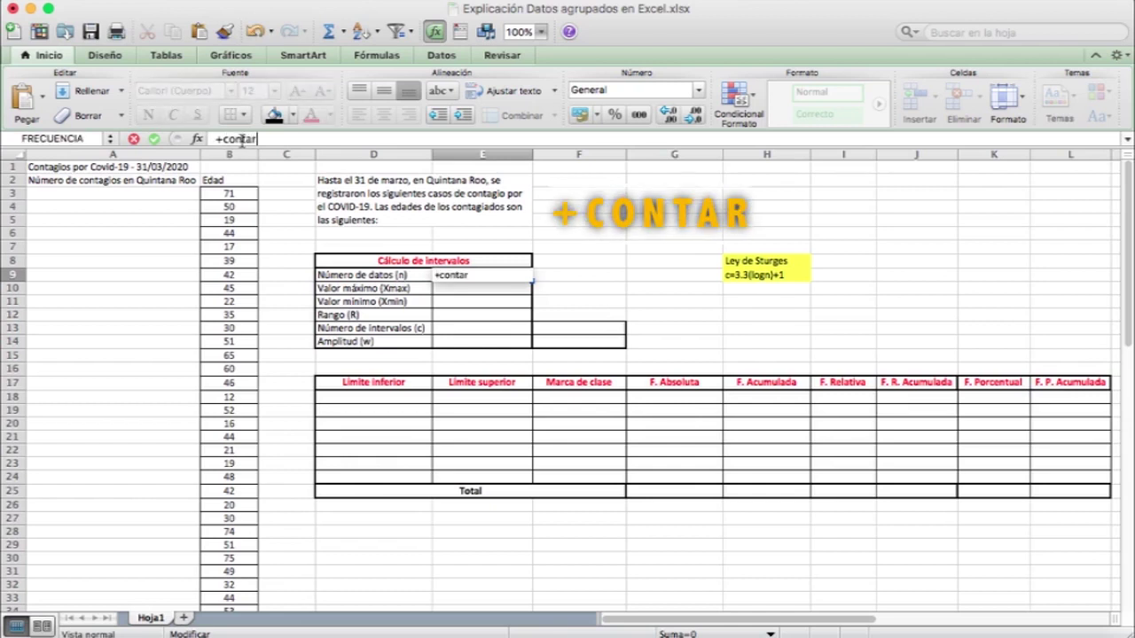
{"action": "type", "text": "ntar("}
{"action": "left_click_drag", "start_coordinate": [226, 194], "coordinate": [250, 512]}
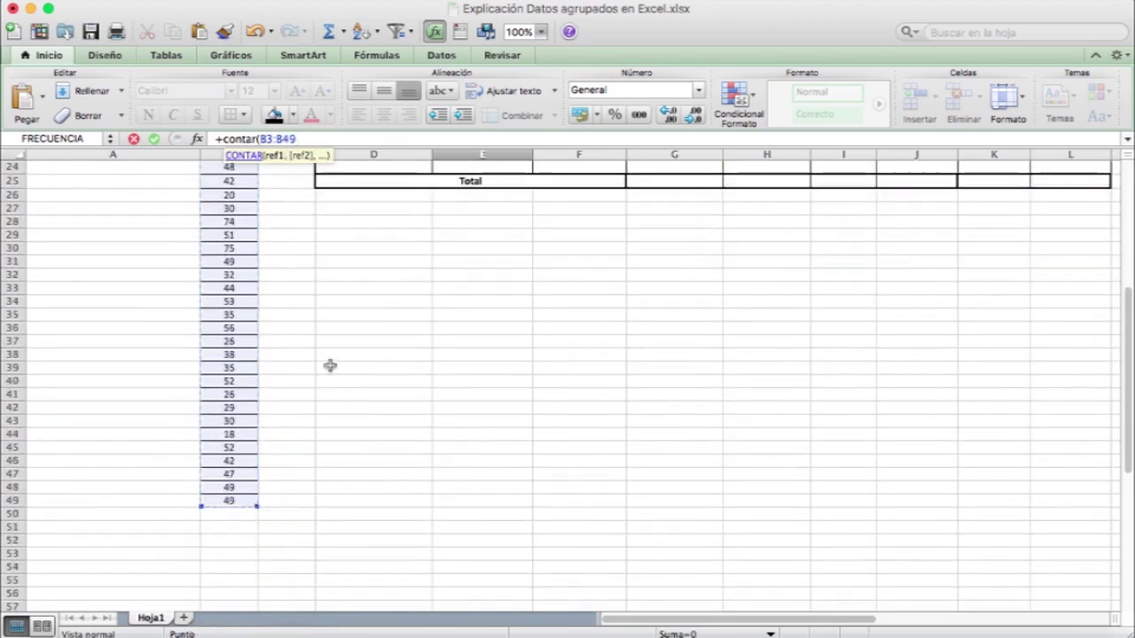
{"action": "left_click", "coordinate": [314, 139]}
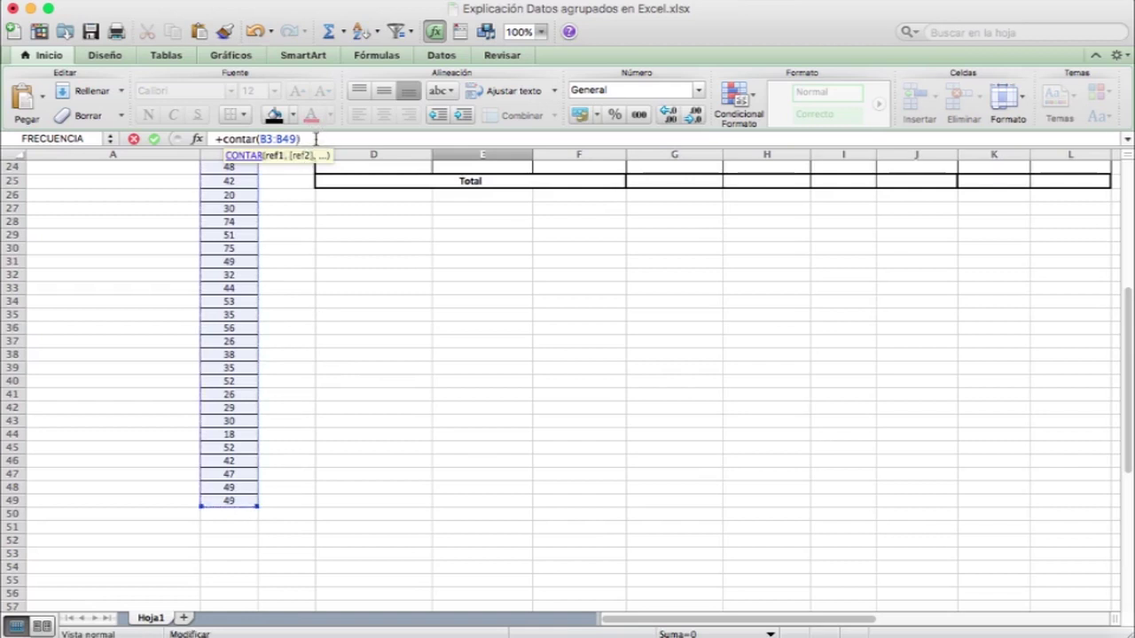
{"action": "key", "text": "Return"}
{"action": "scroll", "coordinate": [354, 289], "scroll_direction": "up", "scroll_amount": 3}
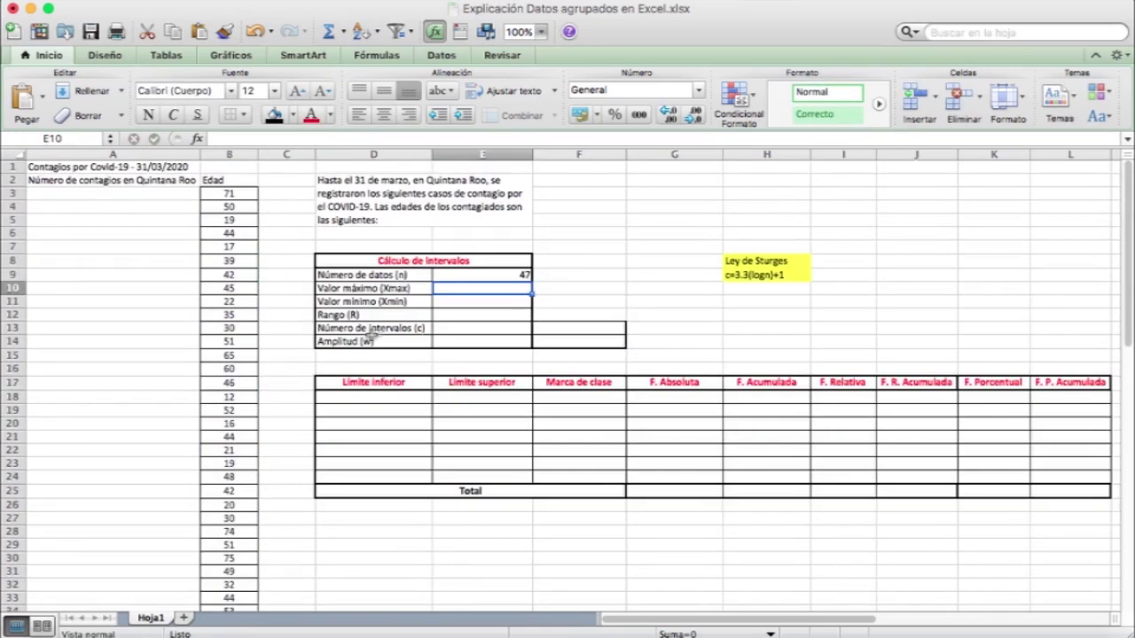
{"action": "left_click", "coordinate": [516, 276]}
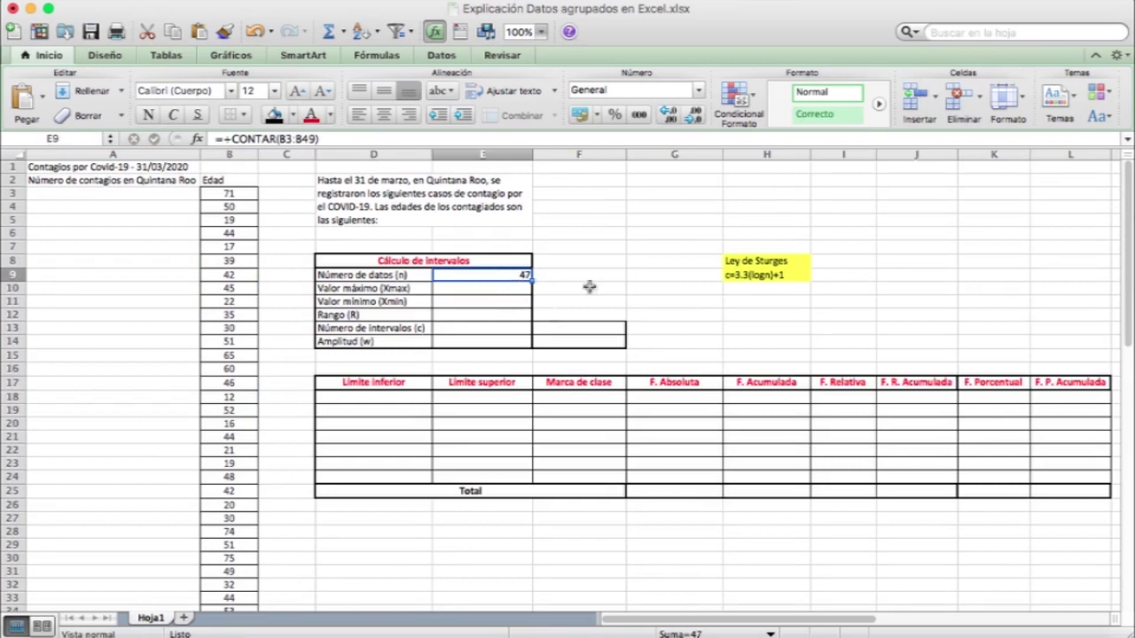
Step: Enter the formula +max(B3:B49) in cell E10 to calculate Valor máximo (Xmax)
{"action": "left_click", "coordinate": [508, 289]}
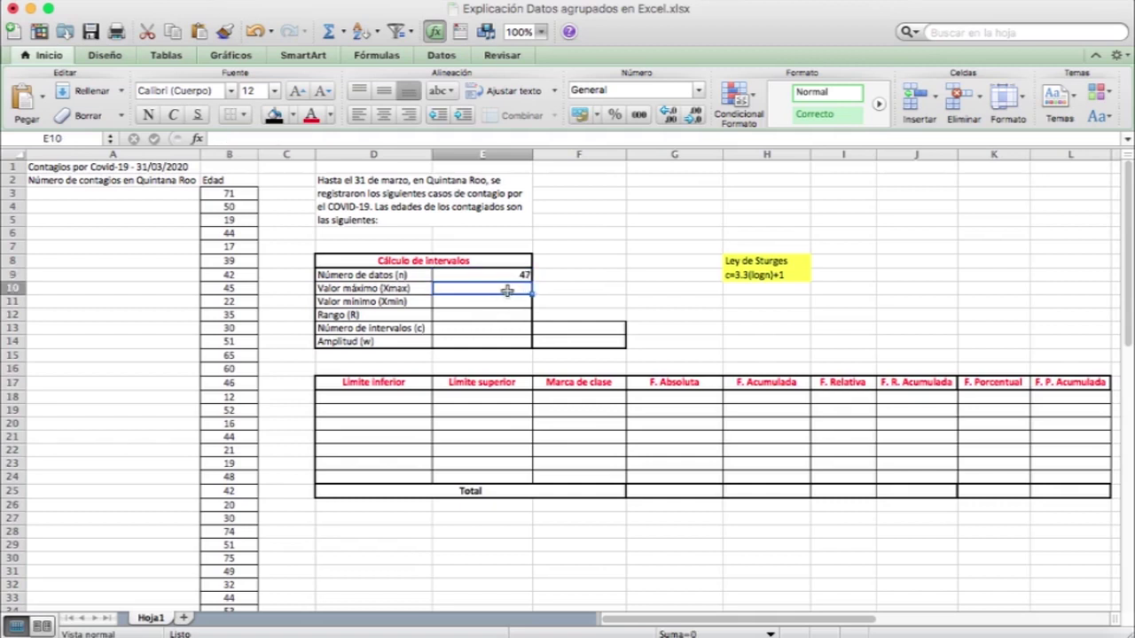
{"action": "double_click", "coordinate": [507, 290]}
{"action": "left_click", "coordinate": [235, 142]}
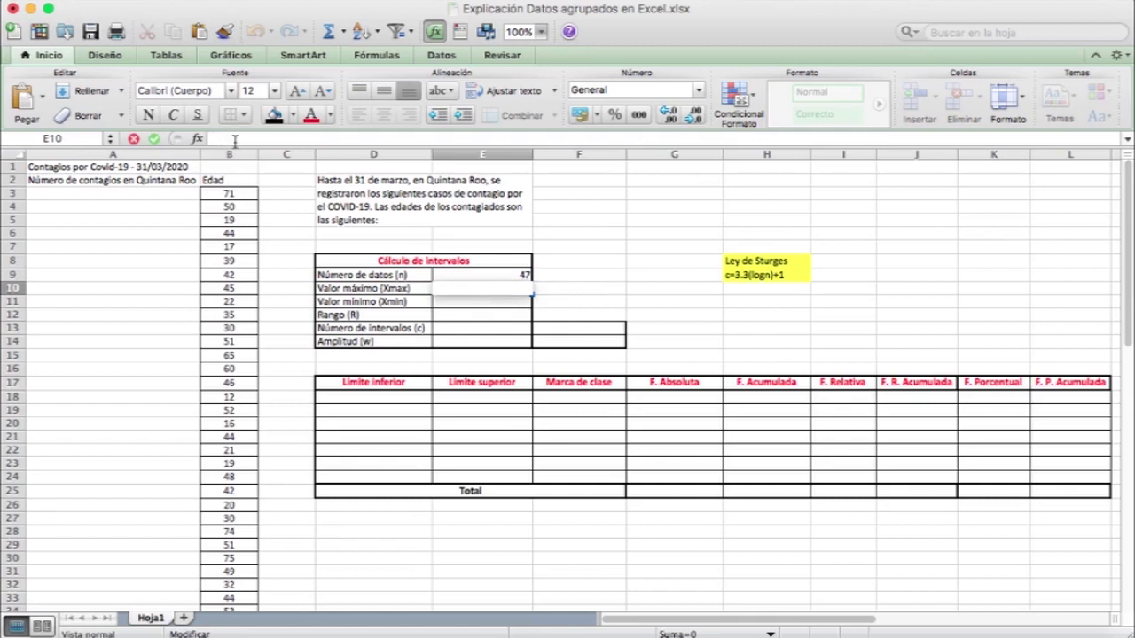
{"action": "type", "text": "+"}
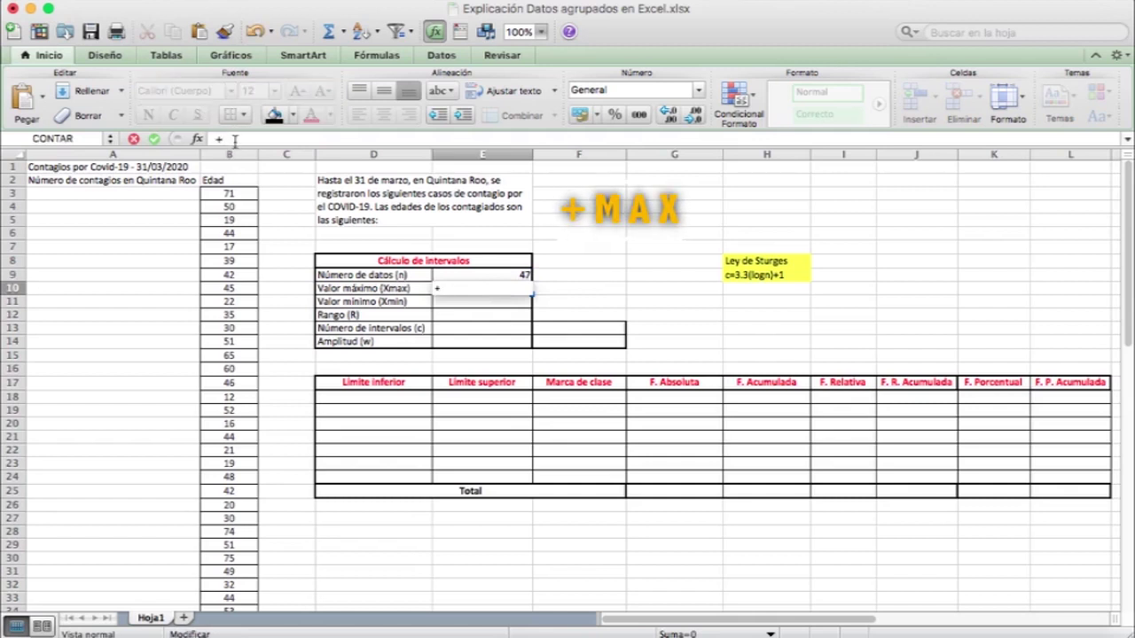
{"action": "type", "text": "max("}
{"action": "left_click", "coordinate": [229, 193]}
{"action": "left_click_drag", "start_coordinate": [229, 193], "coordinate": [226, 501]}
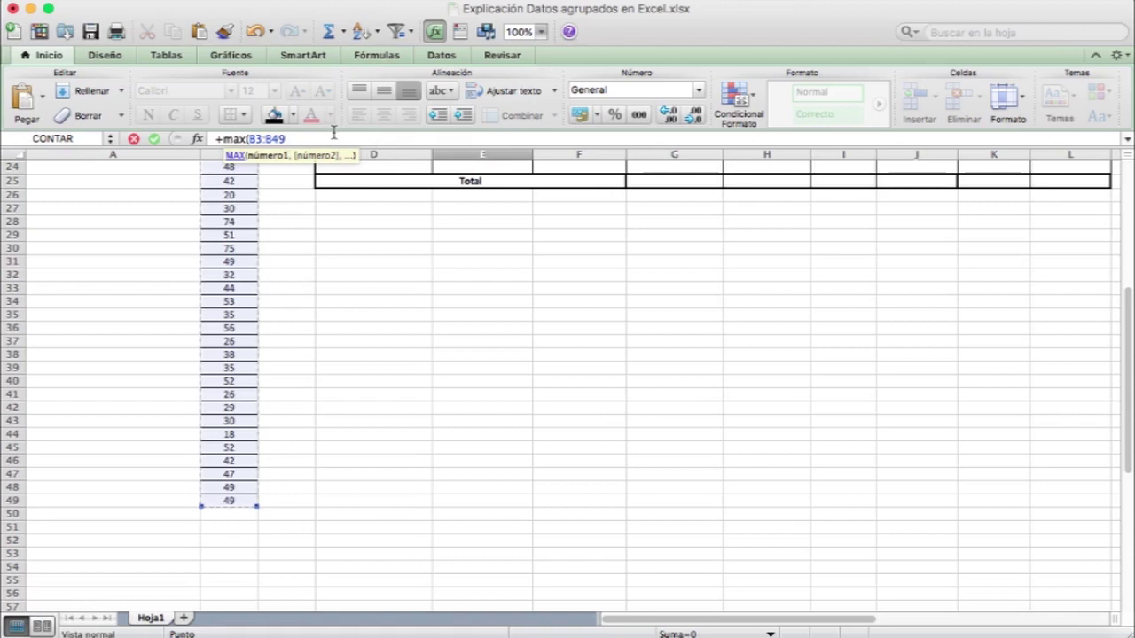
{"action": "key", "text": "Return"}
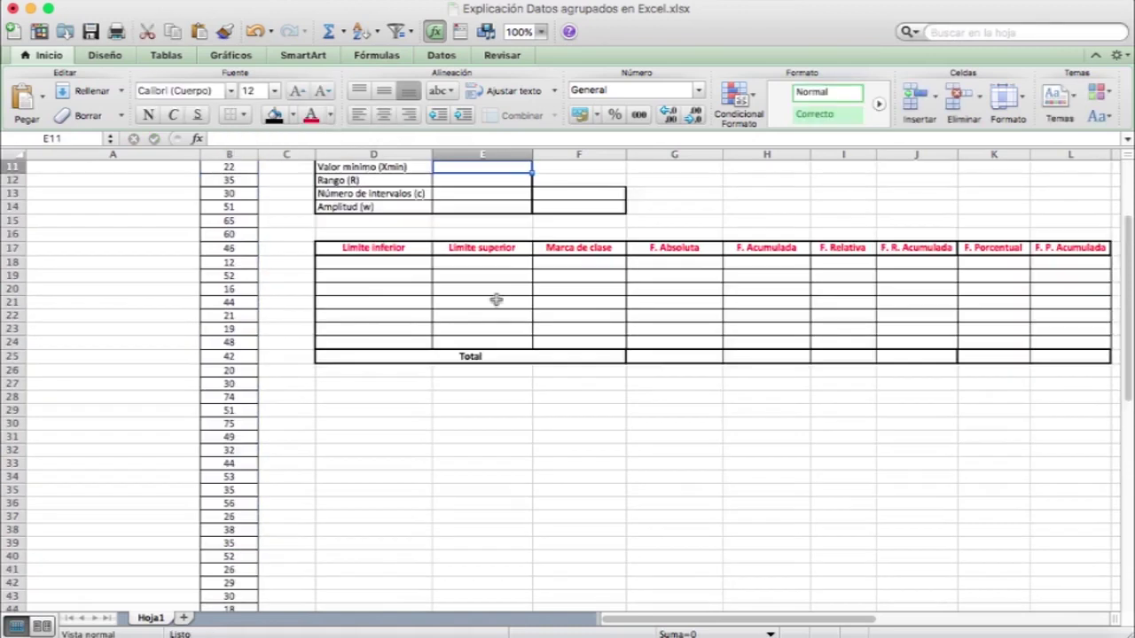
{"action": "scroll", "coordinate": [497, 301], "scroll_direction": "up", "scroll_amount": 5}
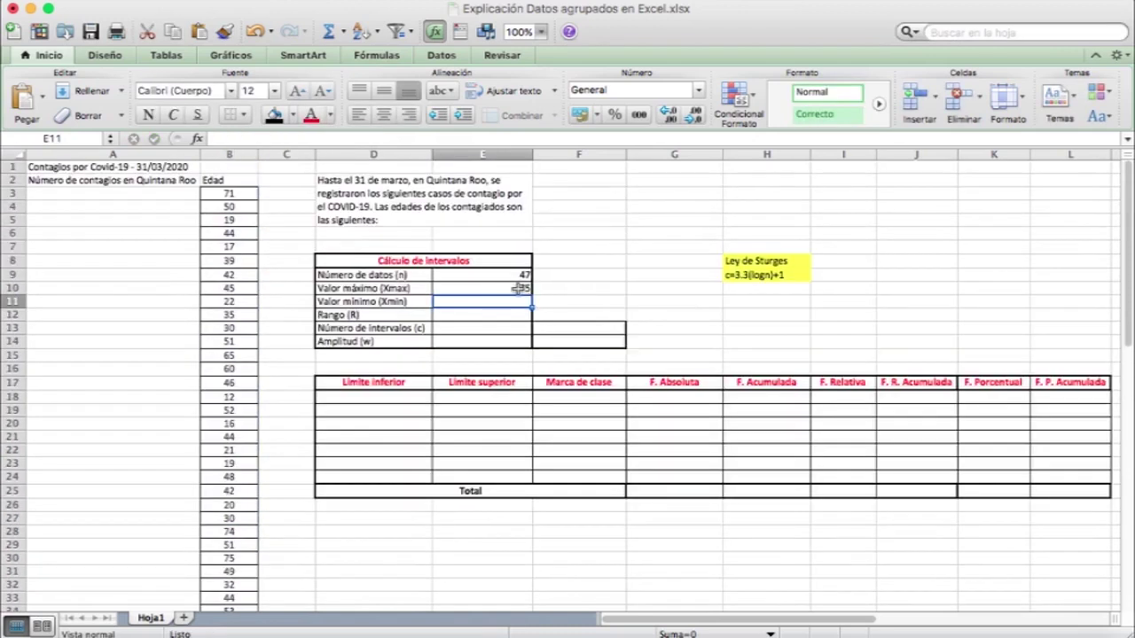
{"action": "left_click", "coordinate": [521, 289]}
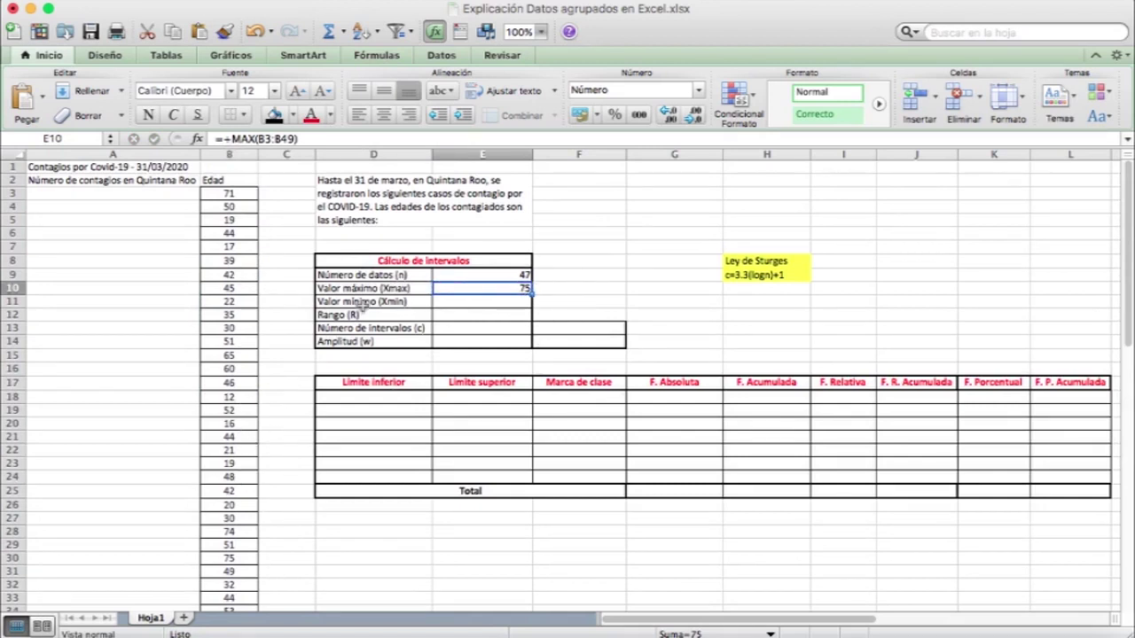
Step: Enter the formula +min(B3:B49) in cell E11 to calculate Valor mínimo (Xmin)
{"action": "double_click", "coordinate": [513, 303]}
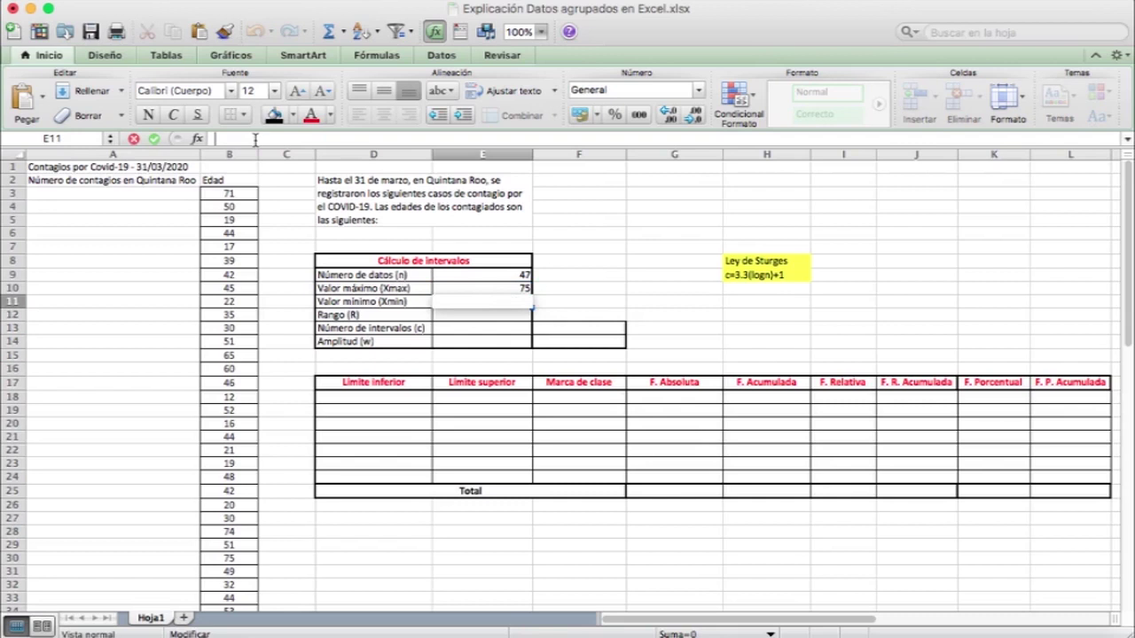
{"action": "type", "text": "+"}
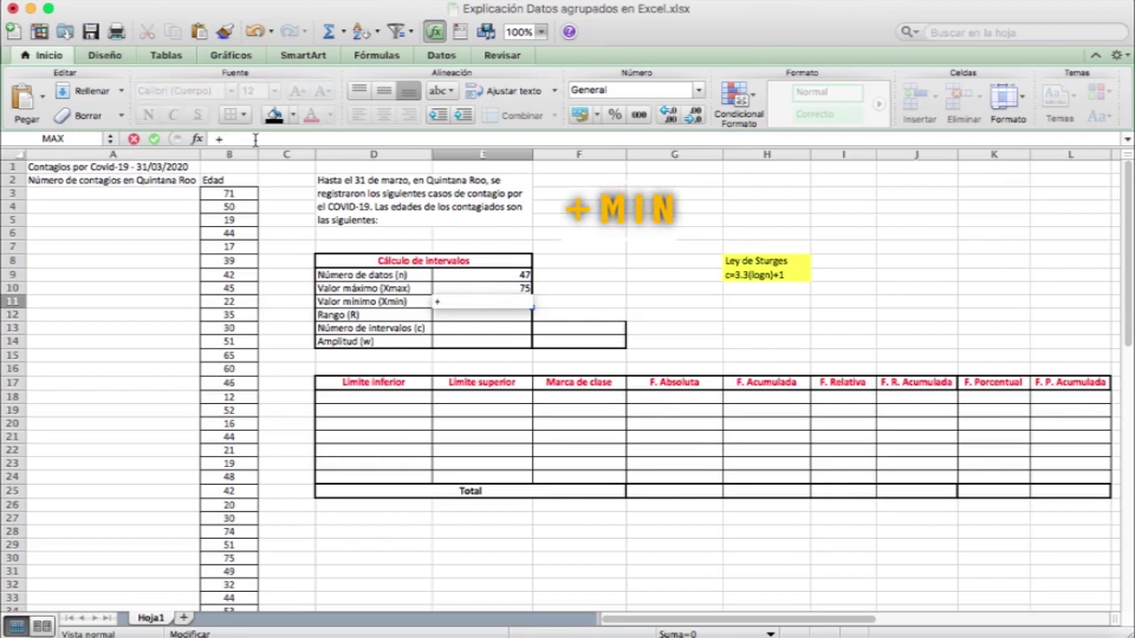
{"action": "type", "text": "min("}
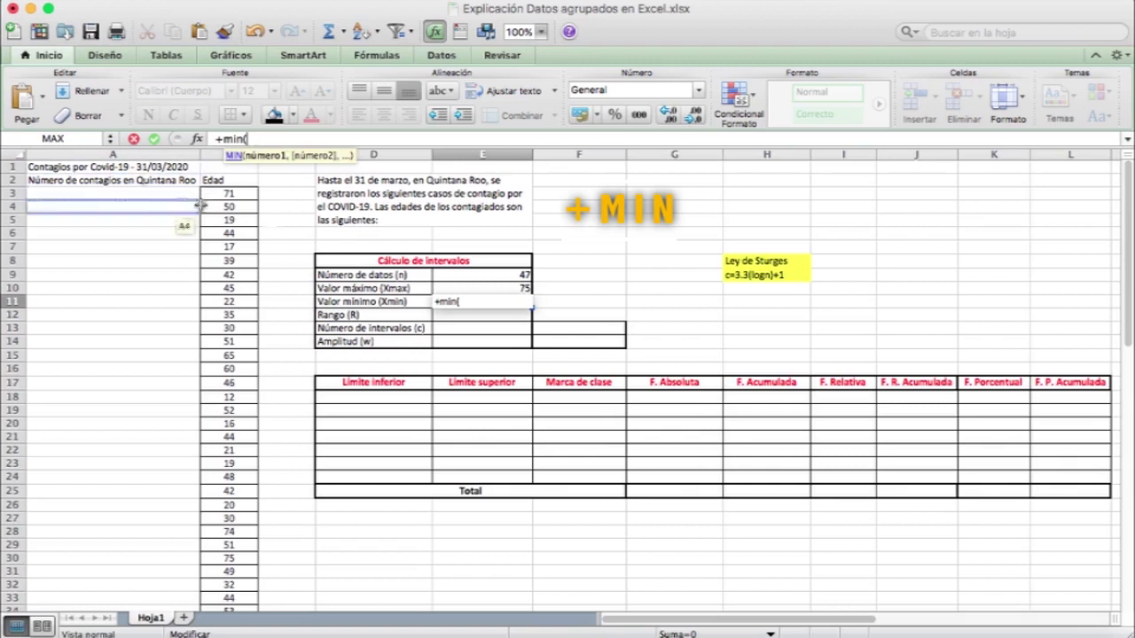
{"action": "left_click_drag", "start_coordinate": [210, 197], "coordinate": [233, 467]}
{"action": "scroll", "coordinate": [431, 322], "scroll_direction": "up", "scroll_amount": 9}
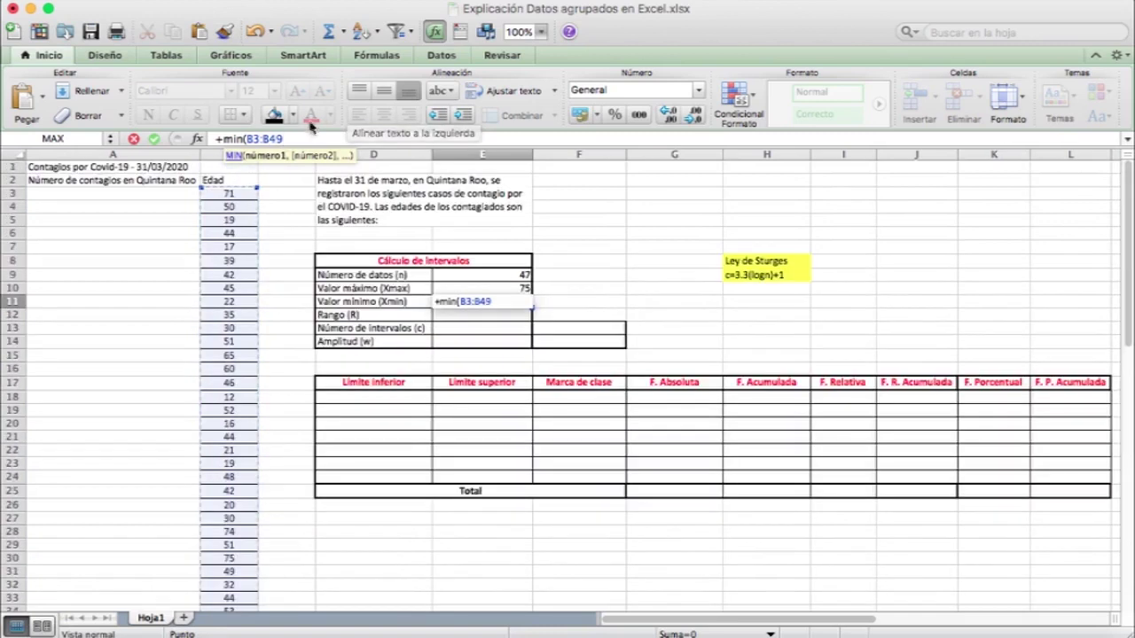
{"action": "left_click", "coordinate": [313, 135]}
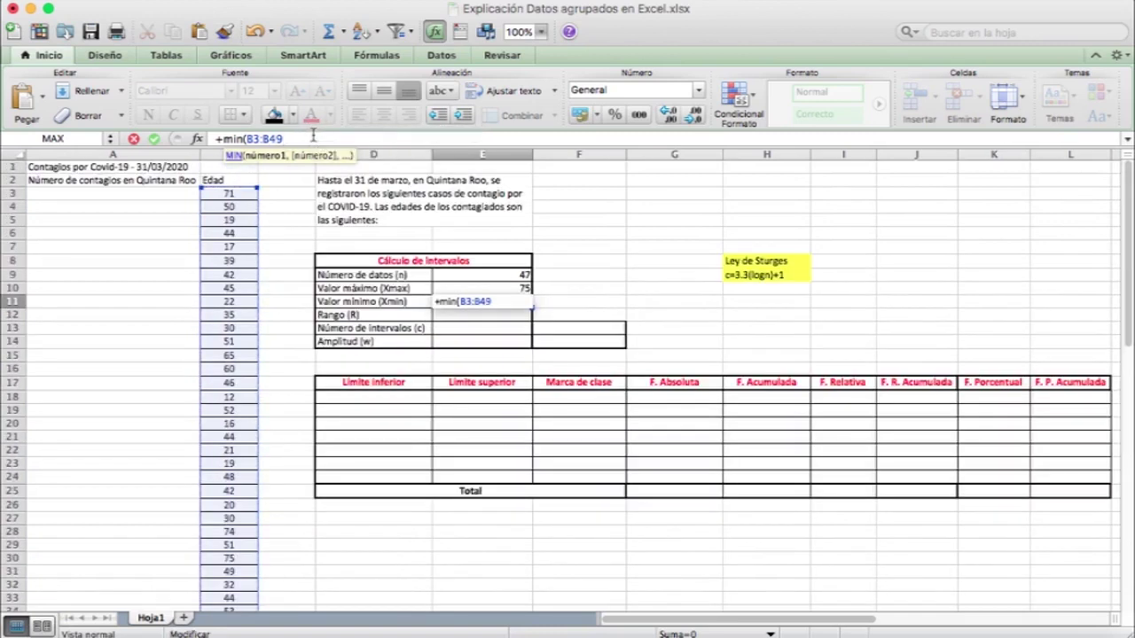
{"action": "key", "text": "Return"}
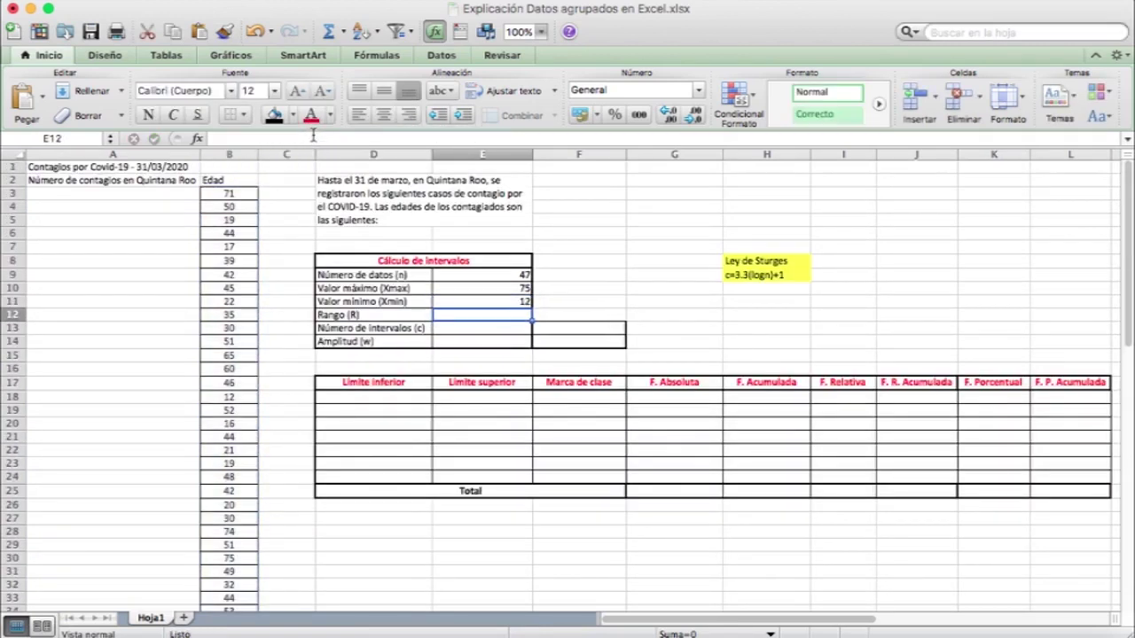
{"action": "left_click", "coordinate": [514, 303]}
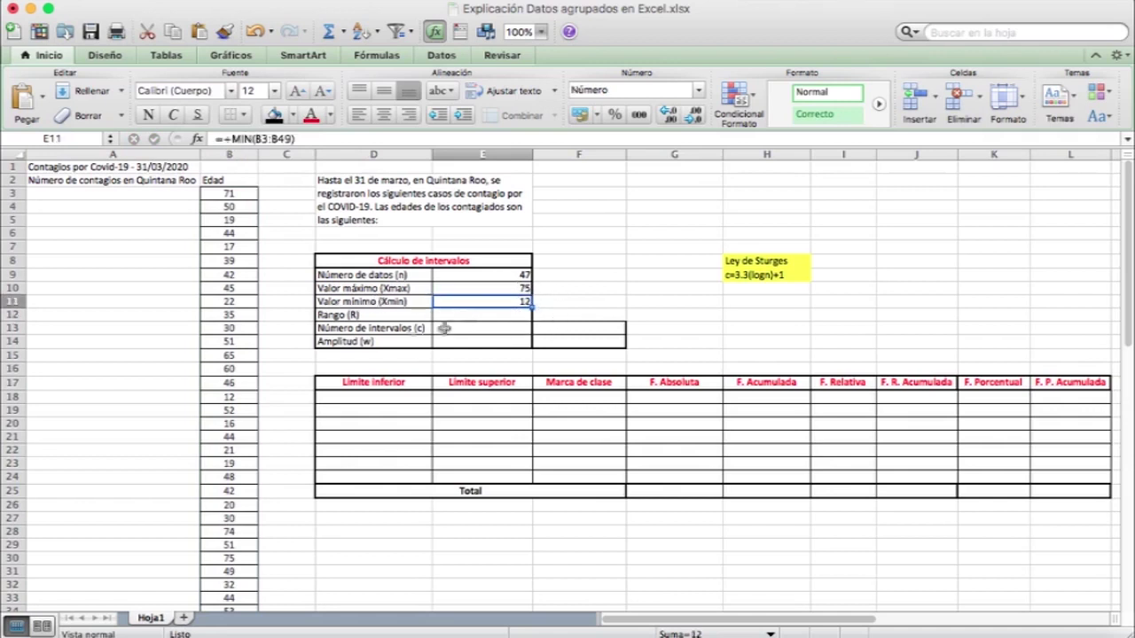
Step: Calculate Rango (R) in cell E12 with the formula +E10-E11, subtracting the minimum from the maximum
{"action": "left_click", "coordinate": [504, 314]}
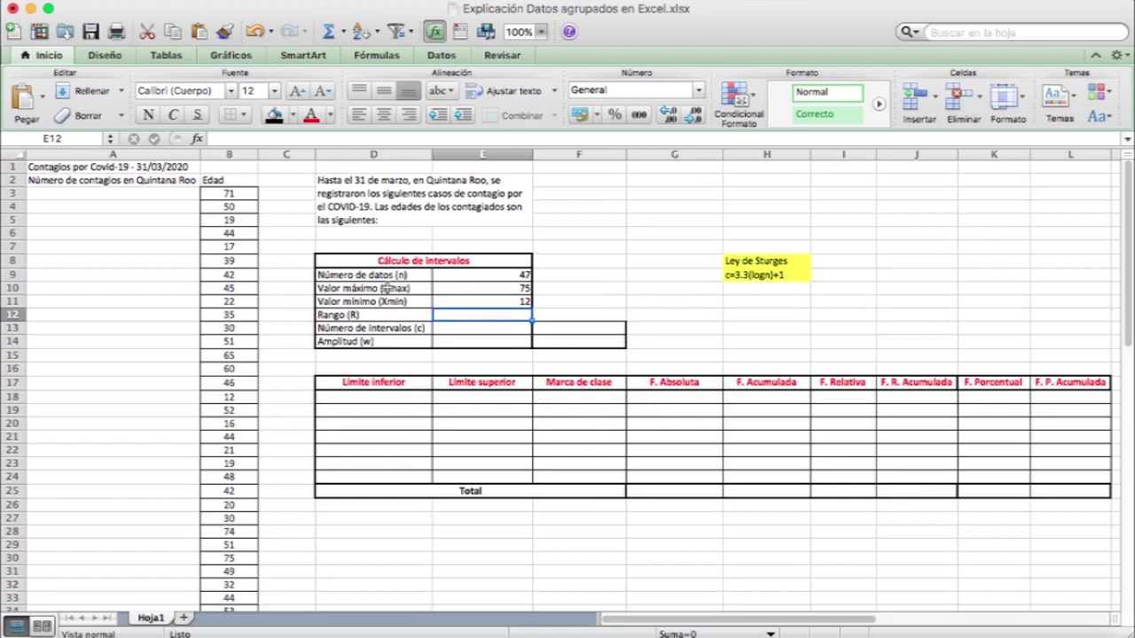
{"action": "double_click", "coordinate": [511, 319]}
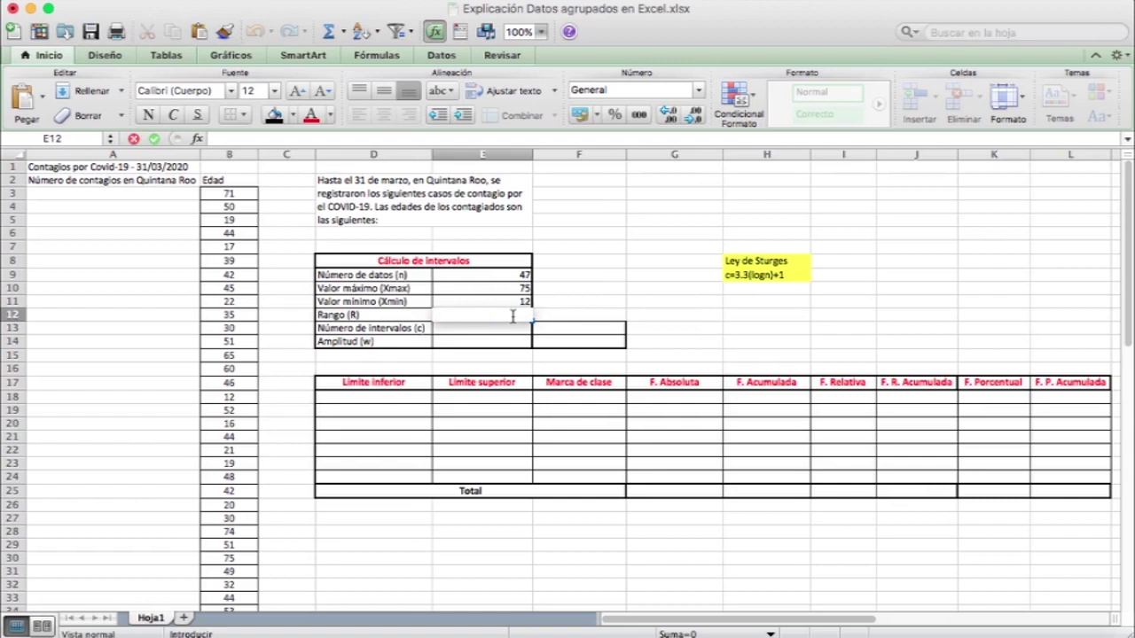
{"action": "left_click", "coordinate": [226, 138]}
{"action": "type", "text": "+"}
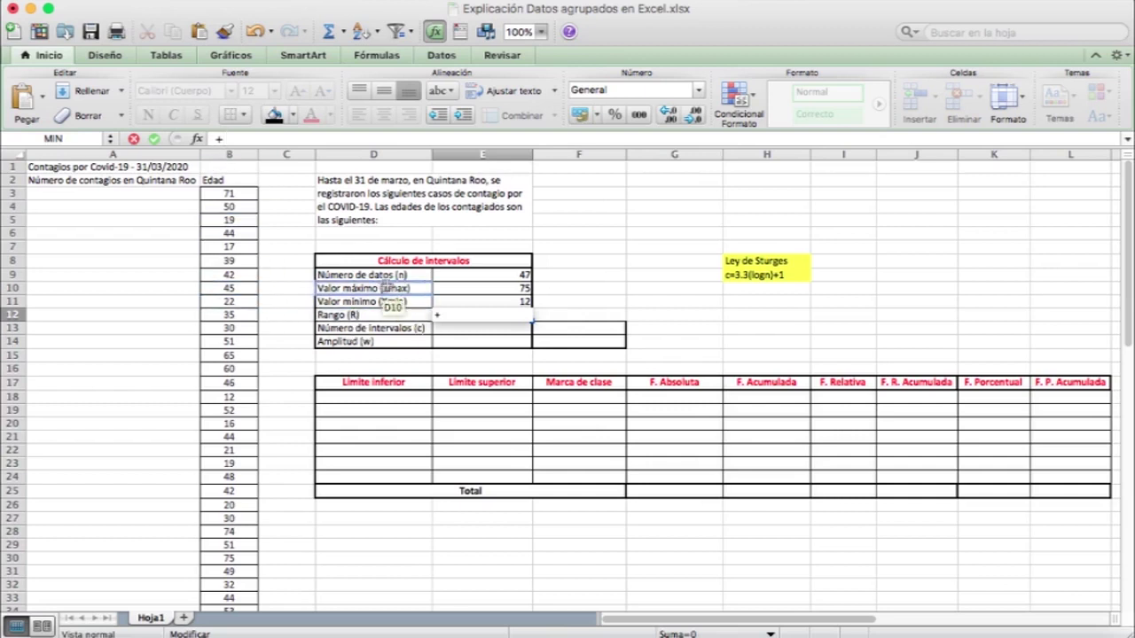
{"action": "left_click", "coordinate": [516, 293]}
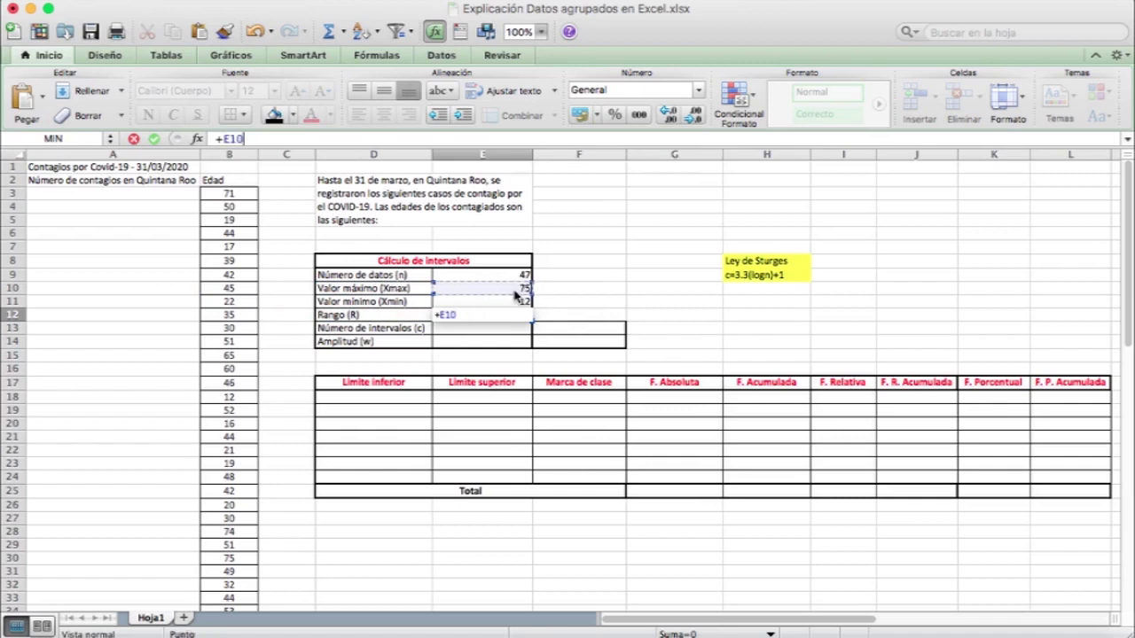
{"action": "type", "text": "-"}
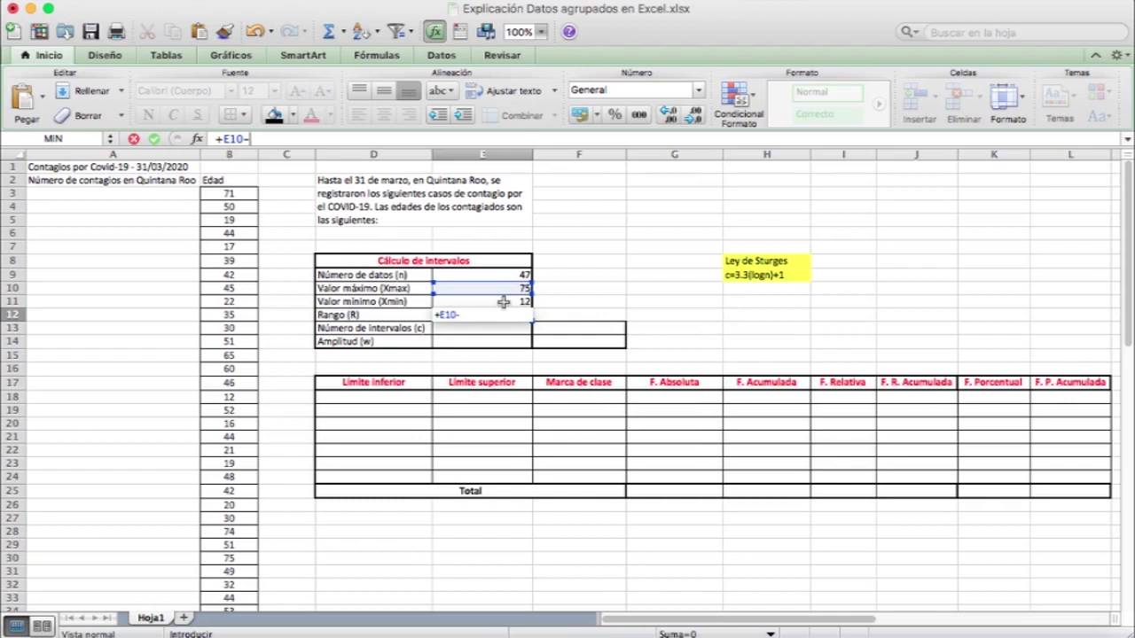
{"action": "left_click", "coordinate": [502, 302]}
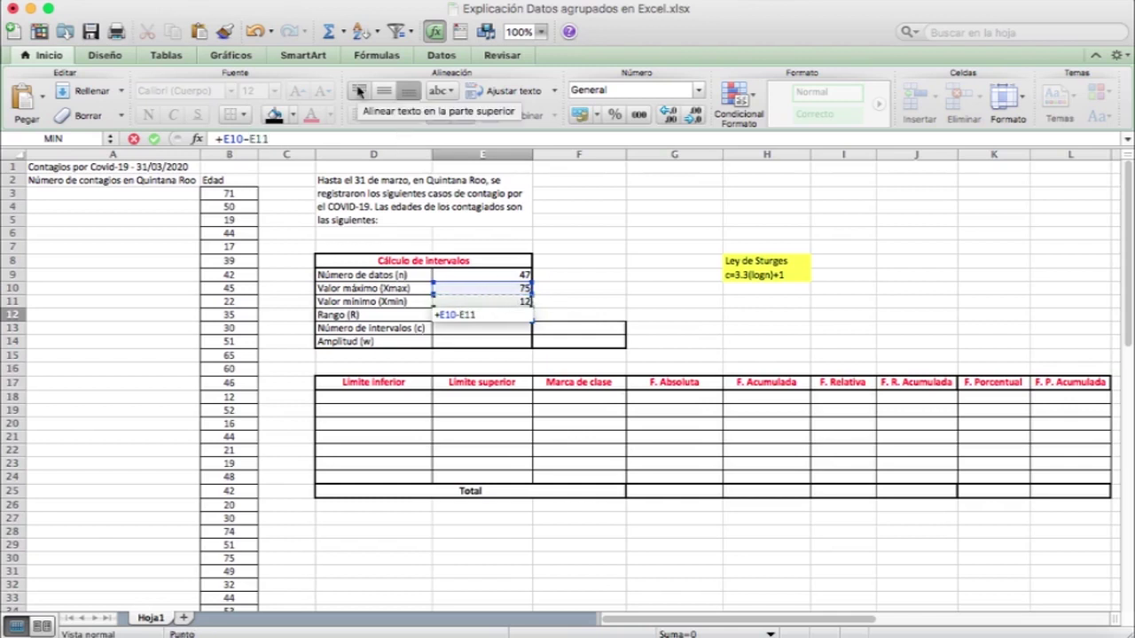
{"action": "key", "text": "Return"}
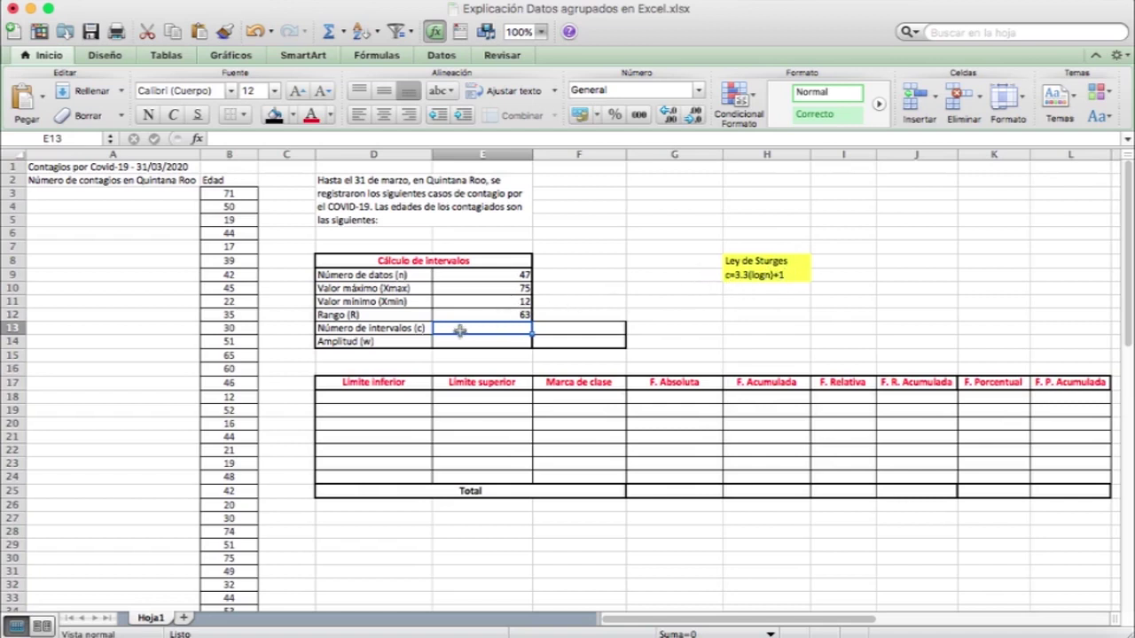
Step: Enter the Sturges formula =3.3*log10(E9)+1 in cell F13, beside Número de intervalos (c)
{"action": "left_click", "coordinate": [585, 329]}
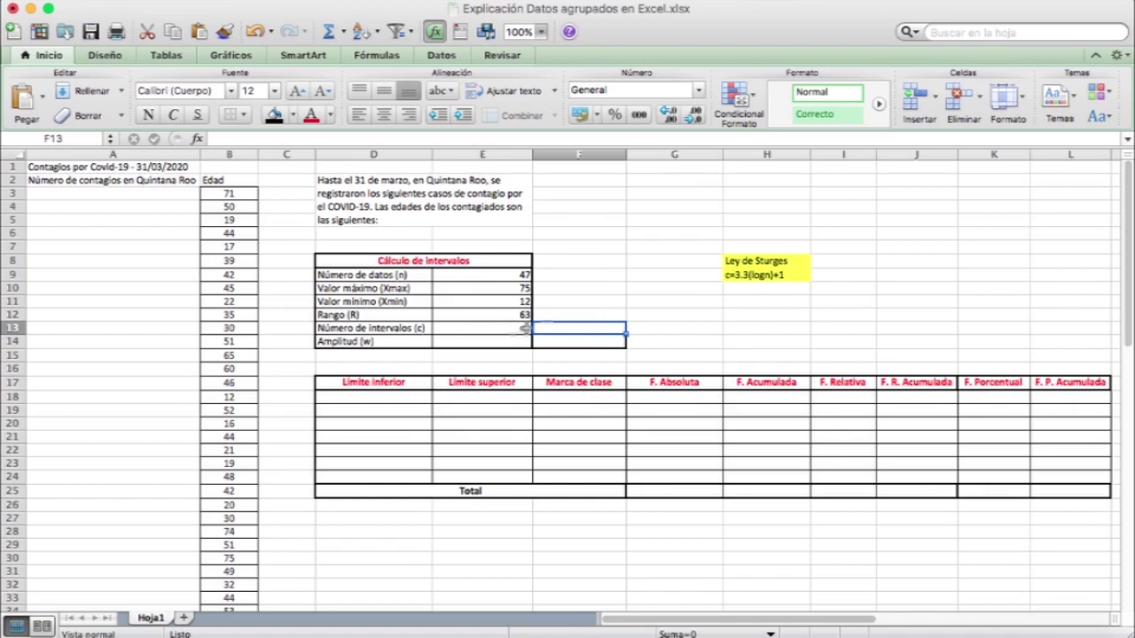
{"action": "double_click", "coordinate": [594, 326]}
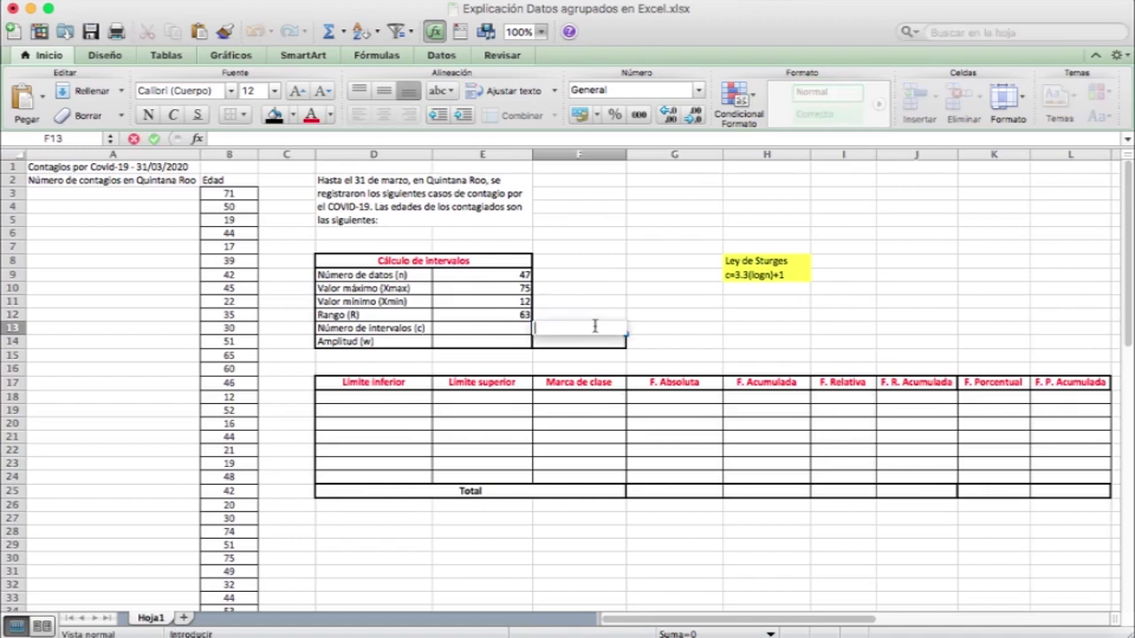
{"action": "left_click", "coordinate": [294, 140]}
{"action": "type", "text": "=3.3*log"}
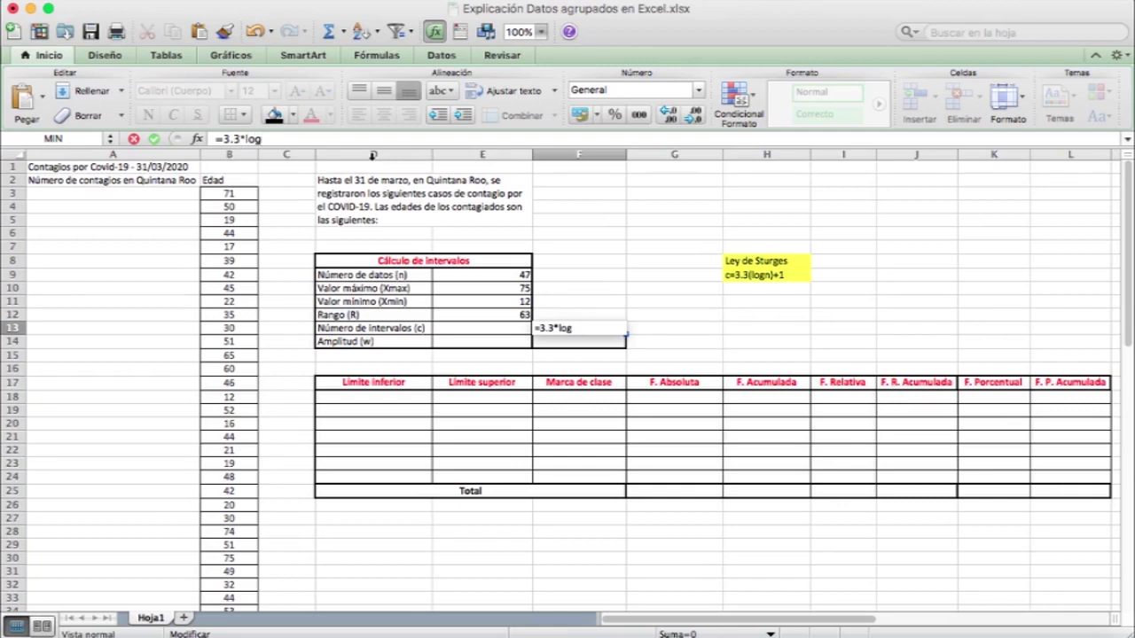
{"action": "type", "text": "10("}
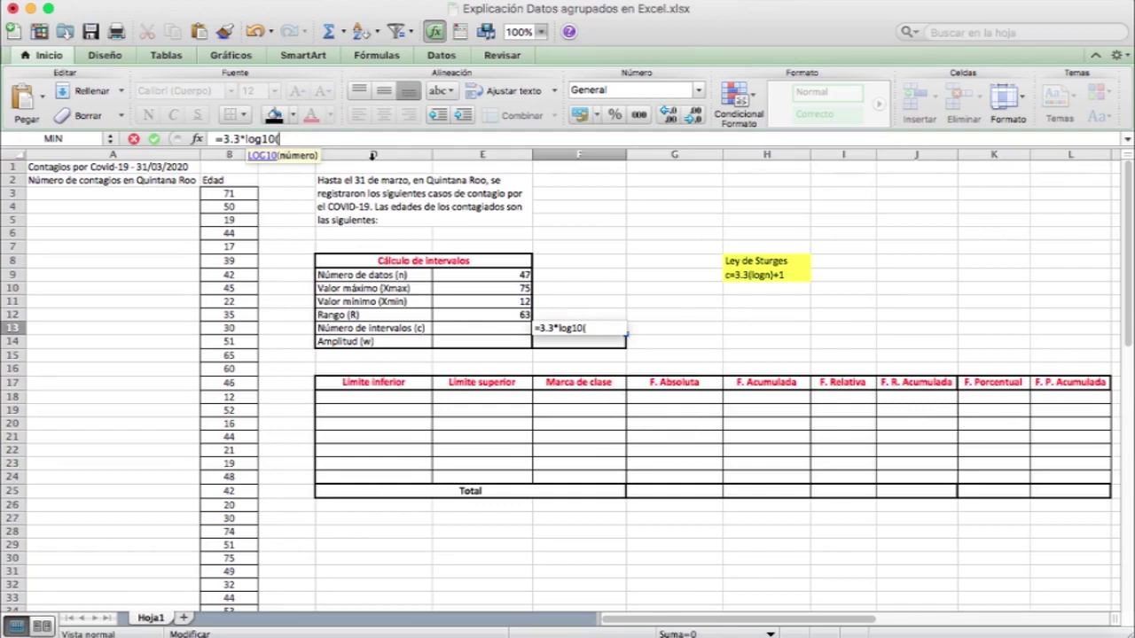
{"action": "left_click", "coordinate": [492, 279]}
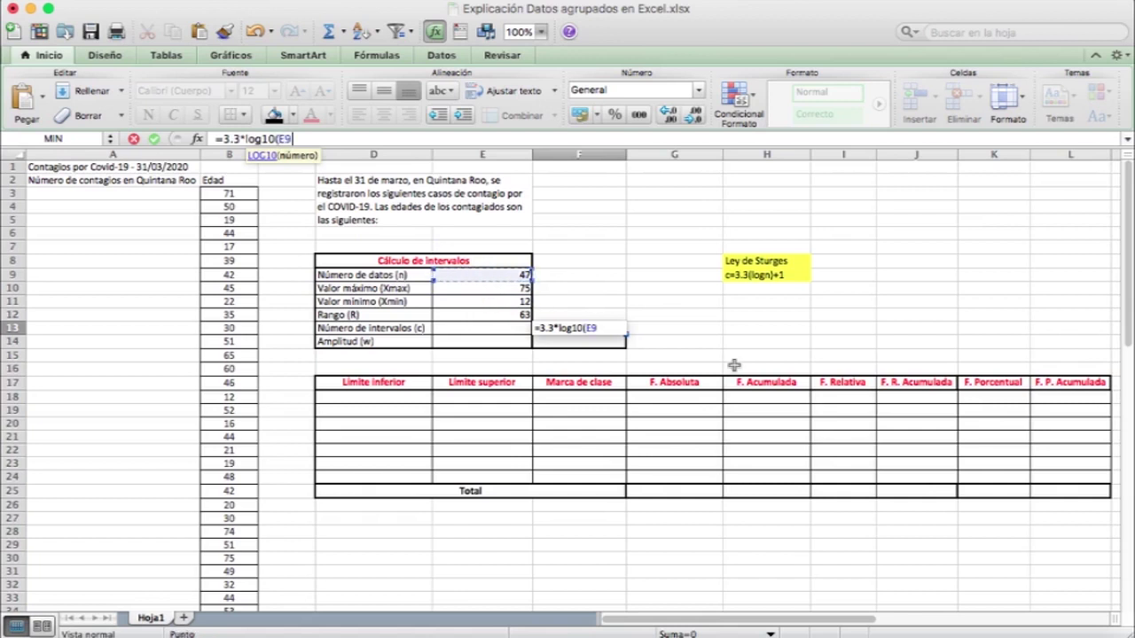
{"action": "type", "text": ")"}
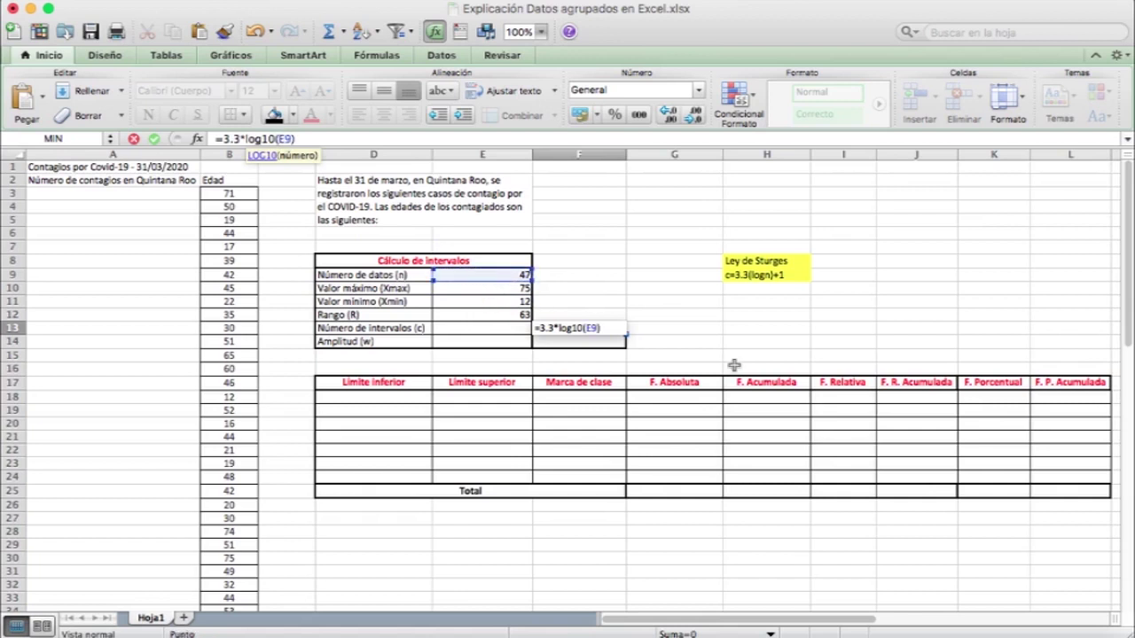
{"action": "type", "text": "+1"}
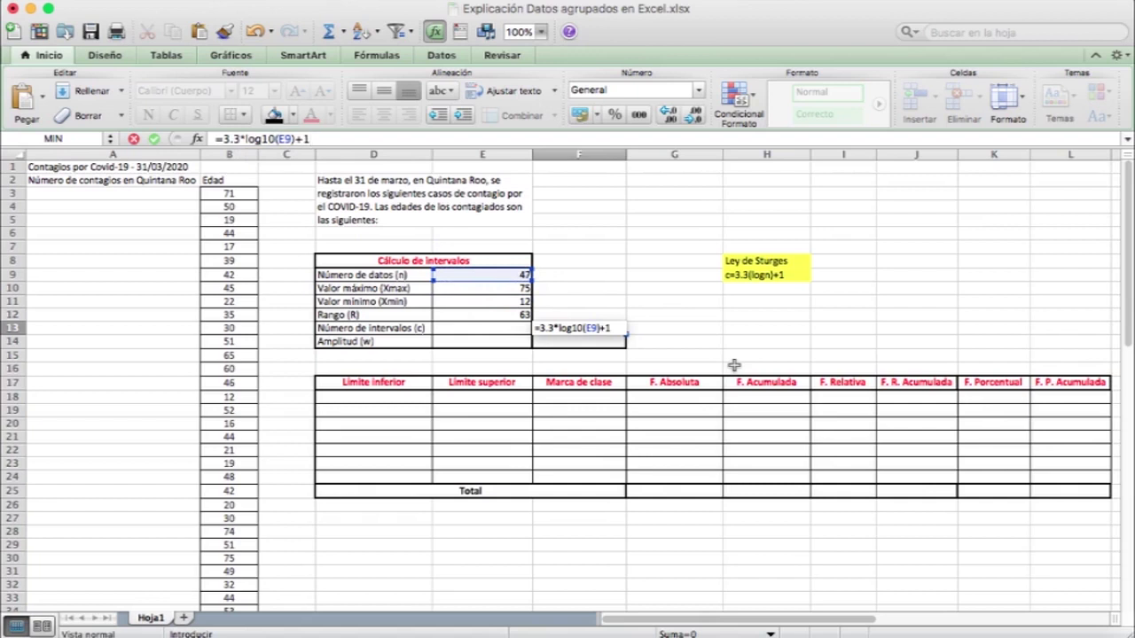
{"action": "key", "text": "Return"}
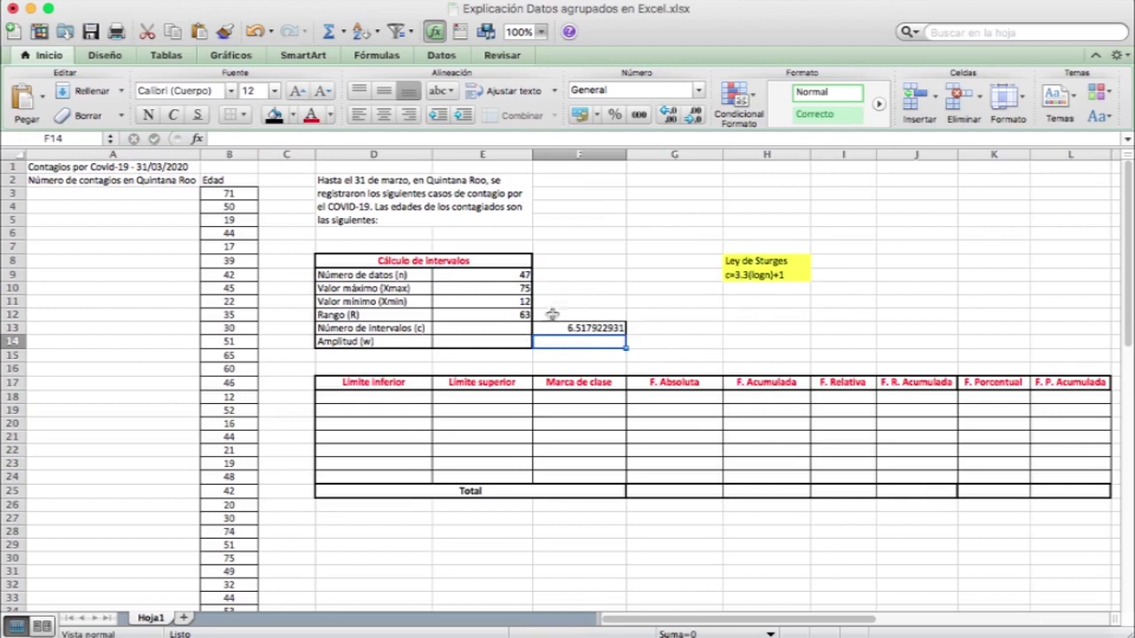
Step: Enter the rounded number of intervals, 7, in cell E13
{"action": "left_click", "coordinate": [505, 329]}
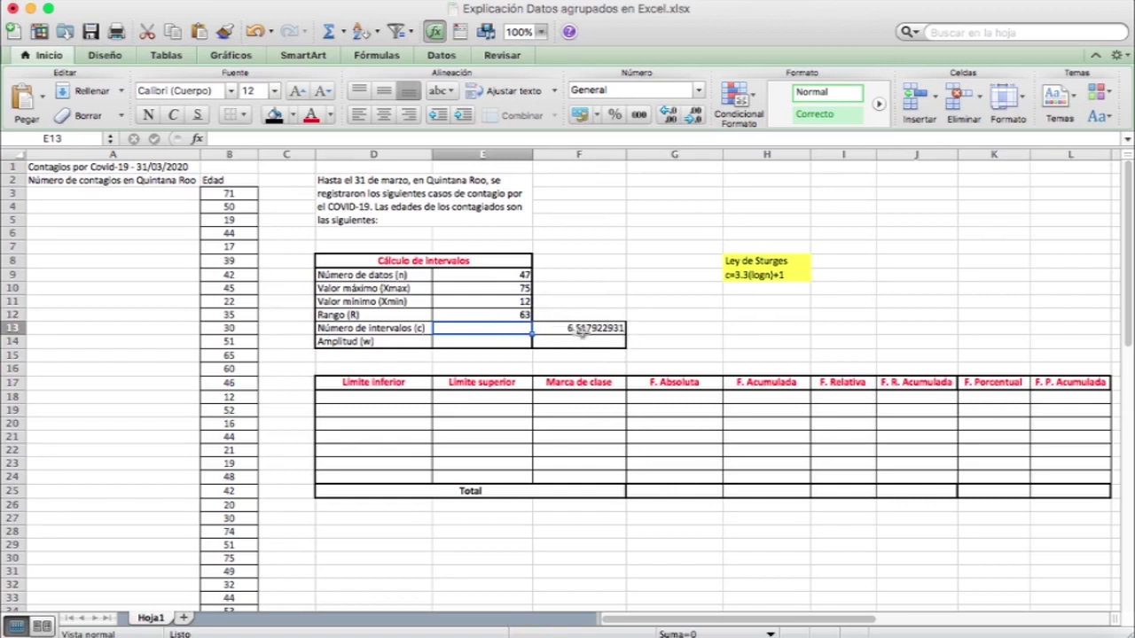
{"action": "double_click", "coordinate": [499, 328]}
{"action": "type", "text": "7"}
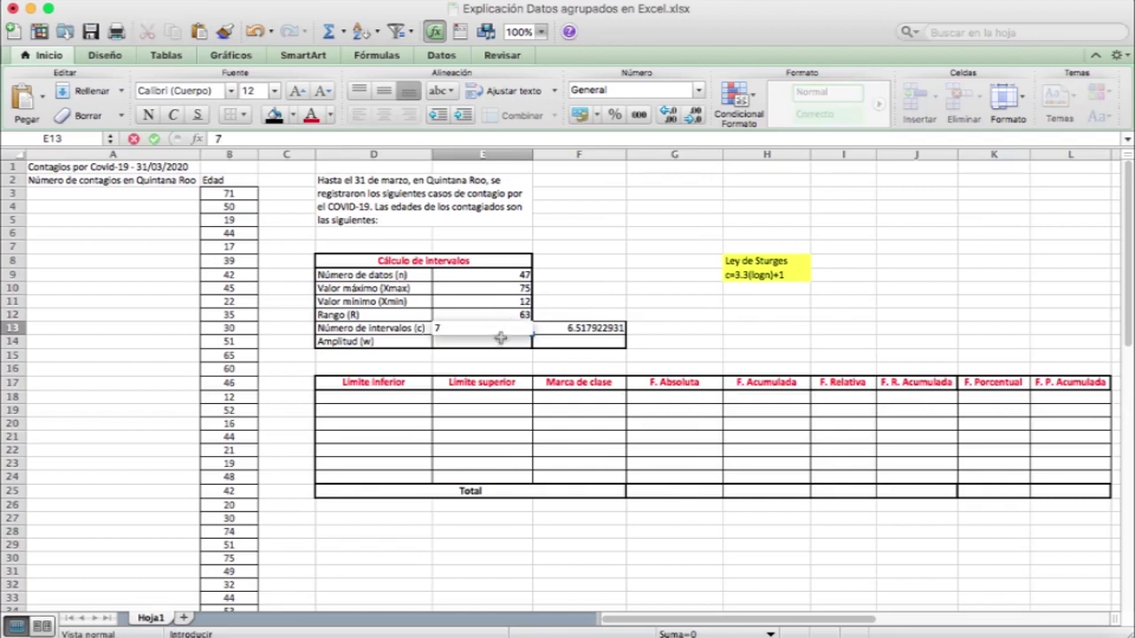
{"action": "key", "text": "Return"}
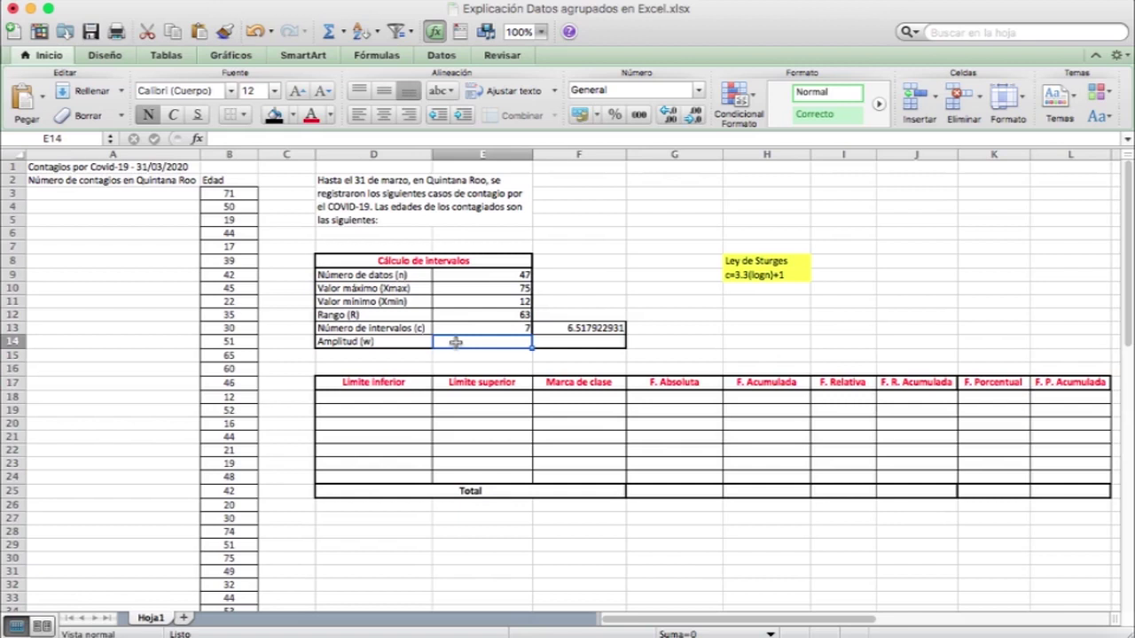
Step: Calculate the amplitude in cell F14 with the formula =E12/E13, dividing the range by the number of intervals
{"action": "left_click", "coordinate": [586, 342]}
{"action": "double_click", "coordinate": [586, 342]}
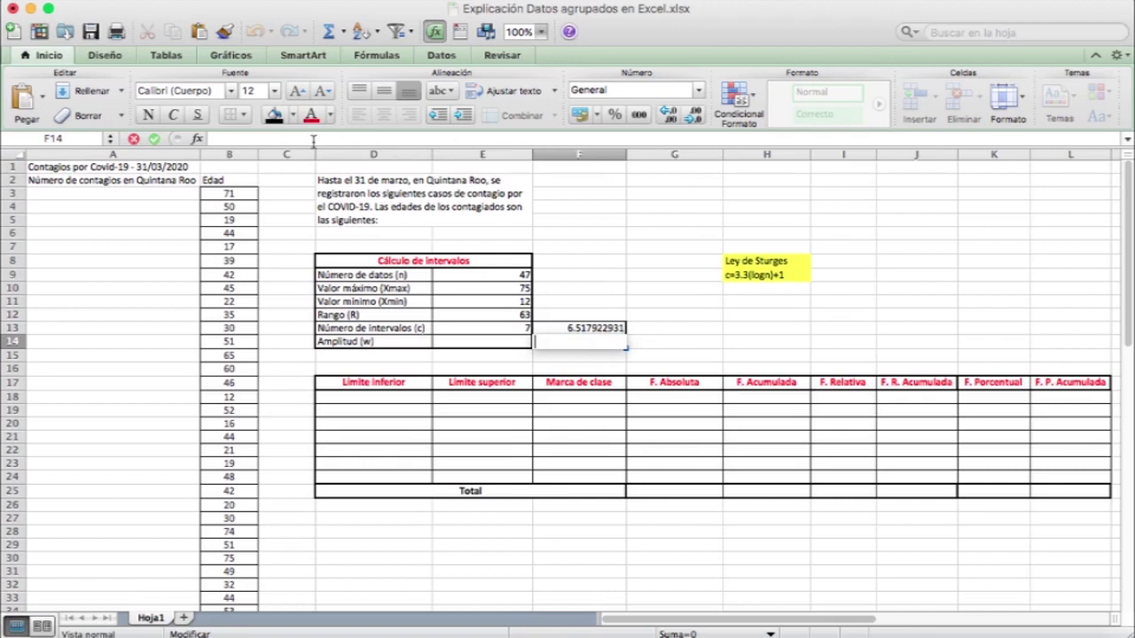
{"action": "type", "text": "="}
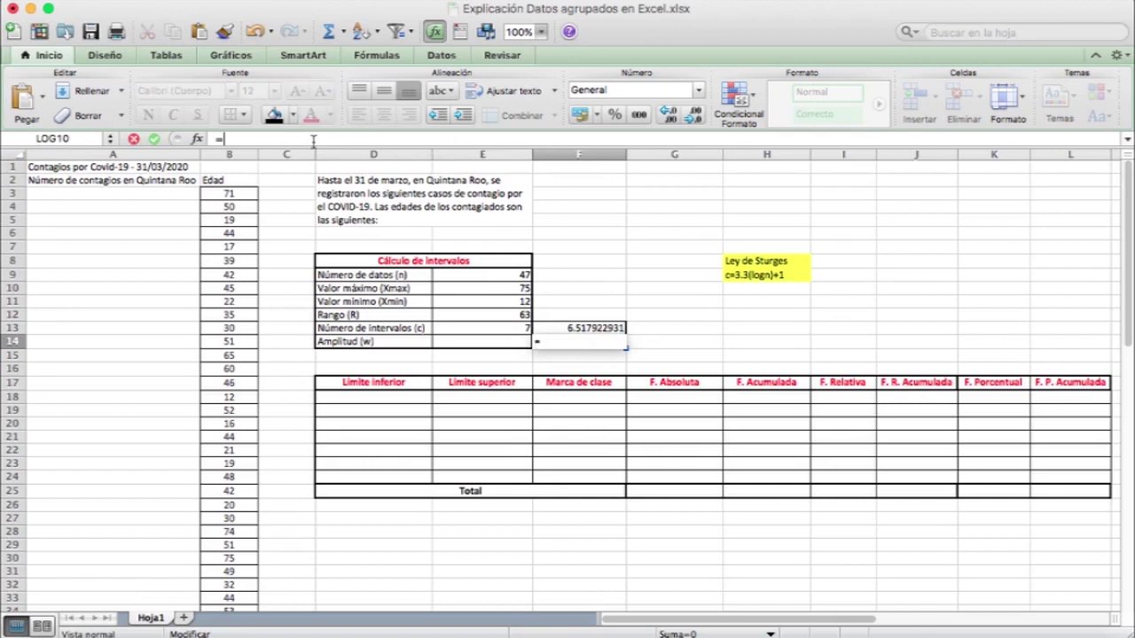
{"action": "left_click", "coordinate": [498, 316]}
{"action": "type", "text": "/"}
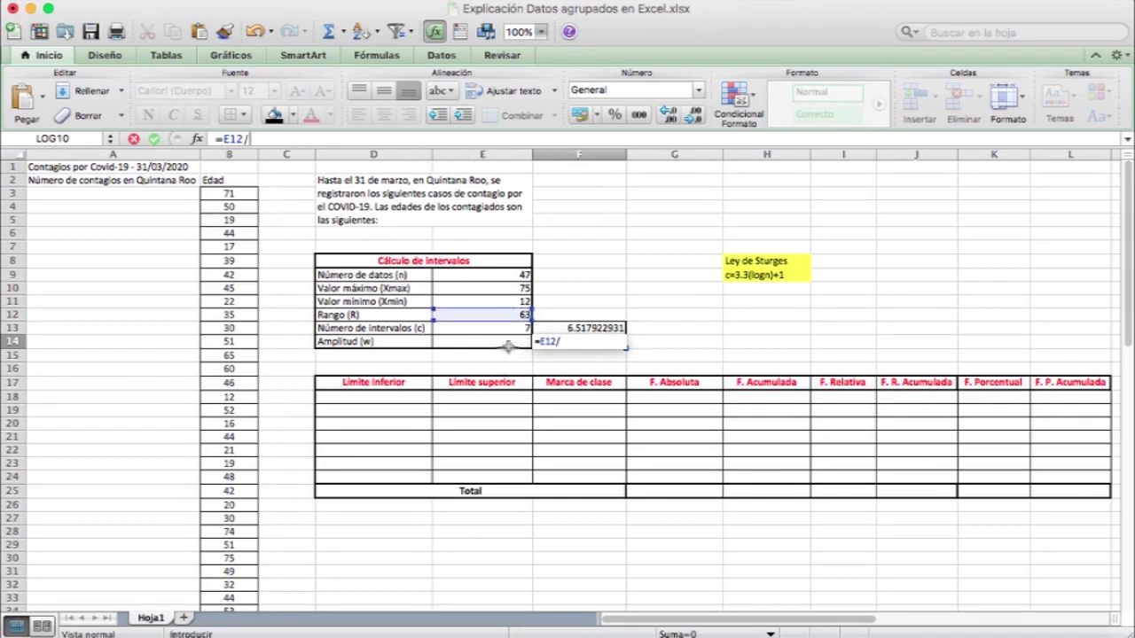
{"action": "left_click", "coordinate": [509, 329]}
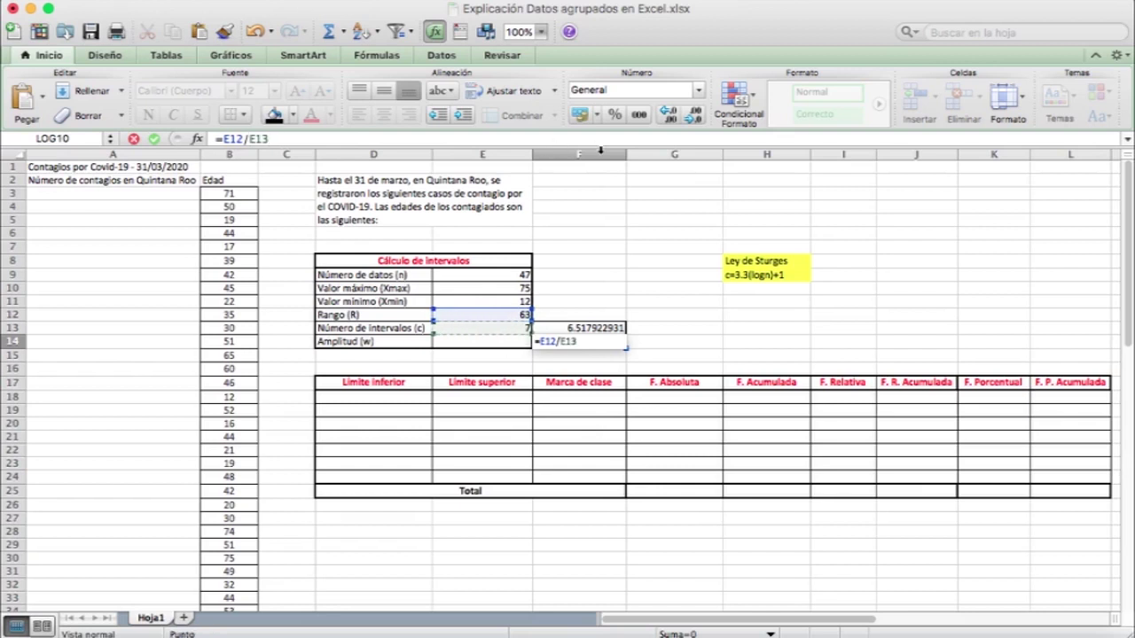
{"action": "key", "text": "Return"}
{"action": "left_click", "coordinate": [600, 342]}
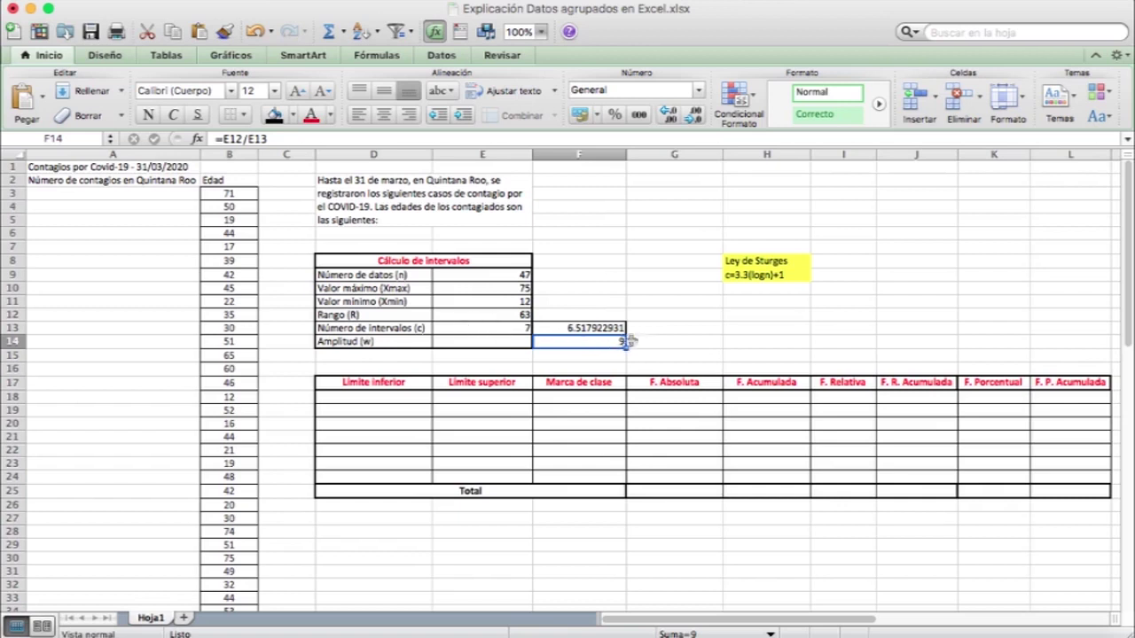
Step: Enter 9 in cell E14 as the value of Amplitud (w)
{"action": "left_click", "coordinate": [495, 343]}
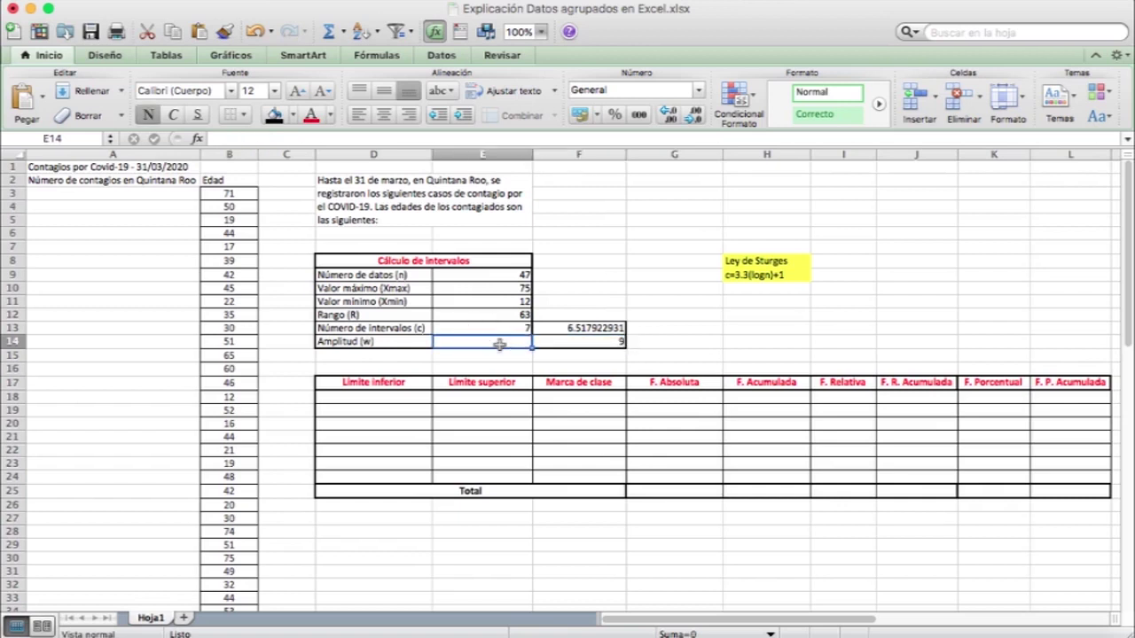
{"action": "type", "text": "9"}
{"action": "left_click", "coordinate": [660, 342]}
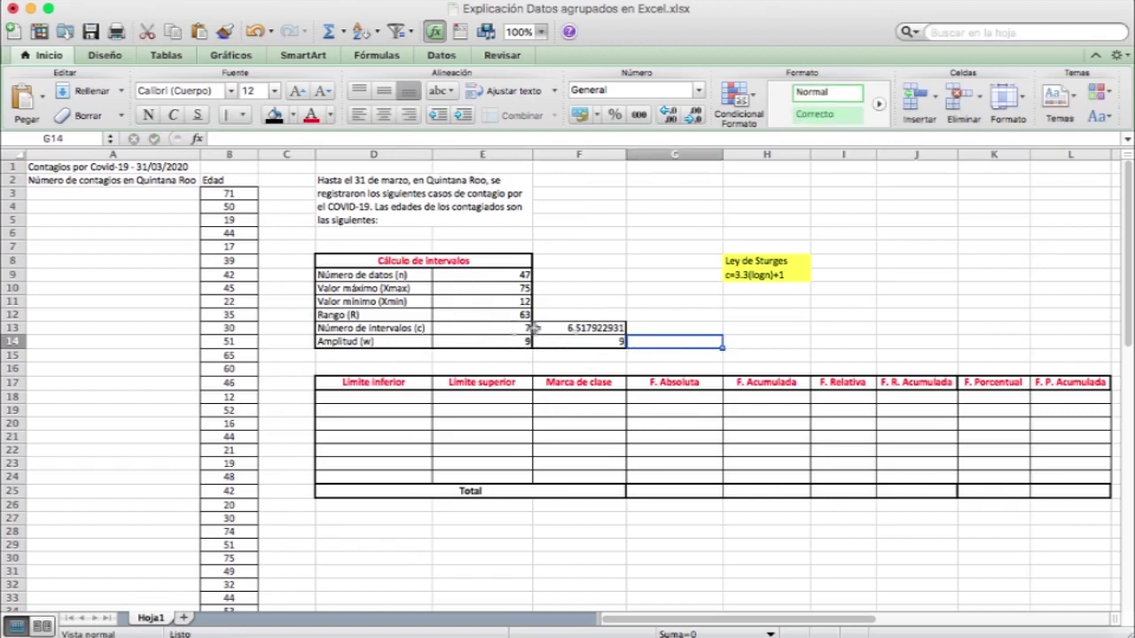
Step: Fill cells E13:E14 with yellow and remove the bold formatting from the amplitude value in E14
{"action": "left_click_drag", "start_coordinate": [472, 326], "coordinate": [501, 345]}
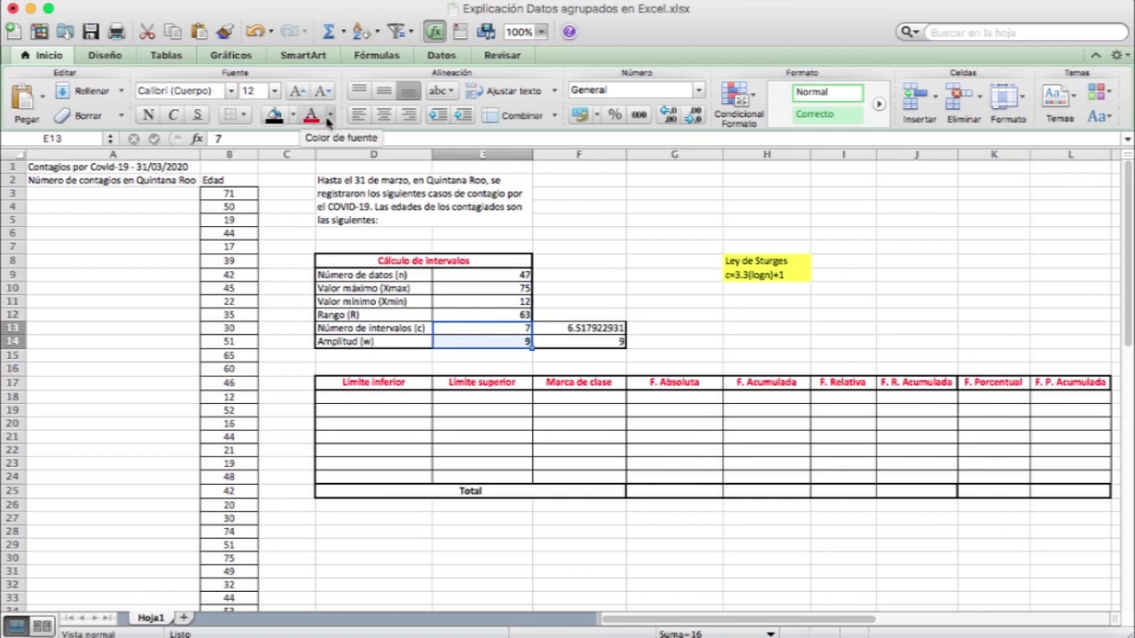
{"action": "left_click", "coordinate": [291, 122]}
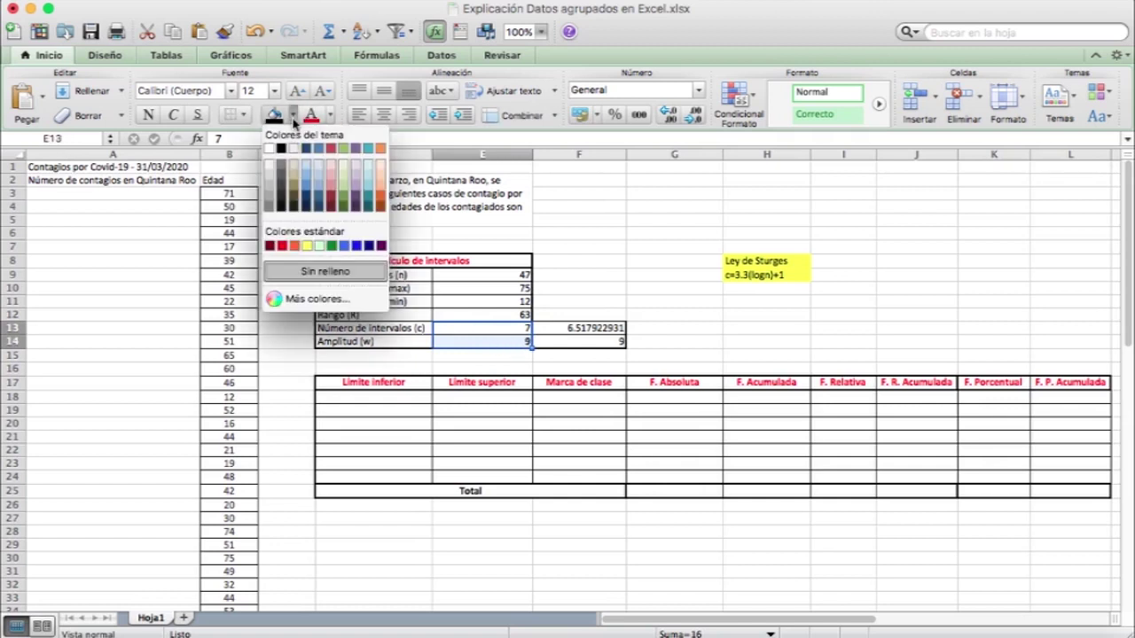
{"action": "left_click", "coordinate": [305, 257]}
{"action": "left_click", "coordinate": [697, 345]}
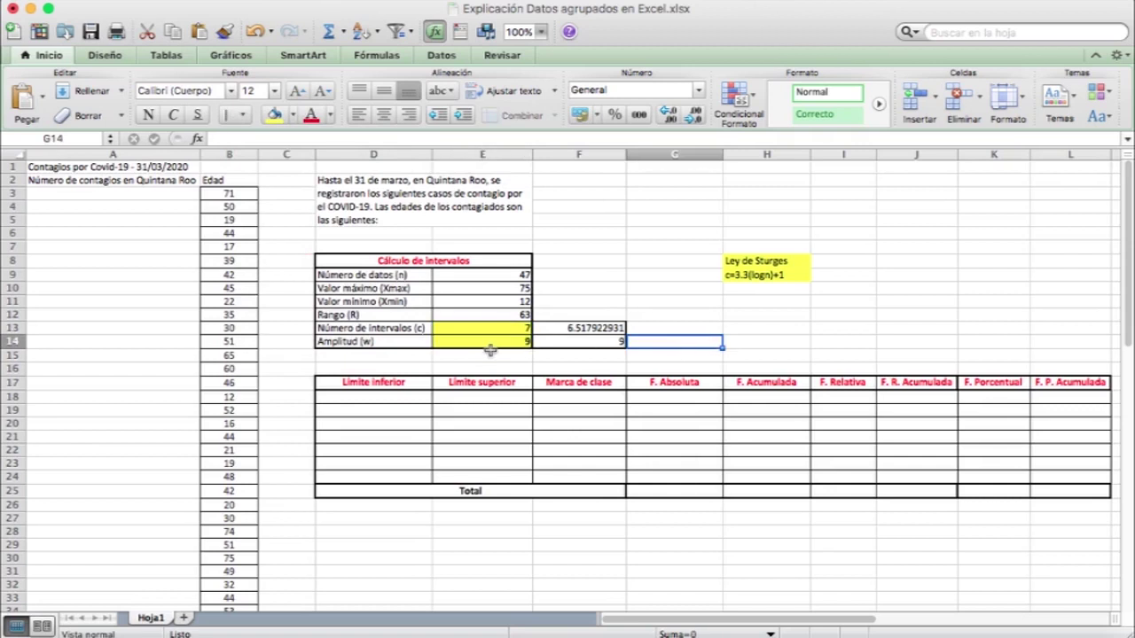
{"action": "left_click", "coordinate": [522, 343]}
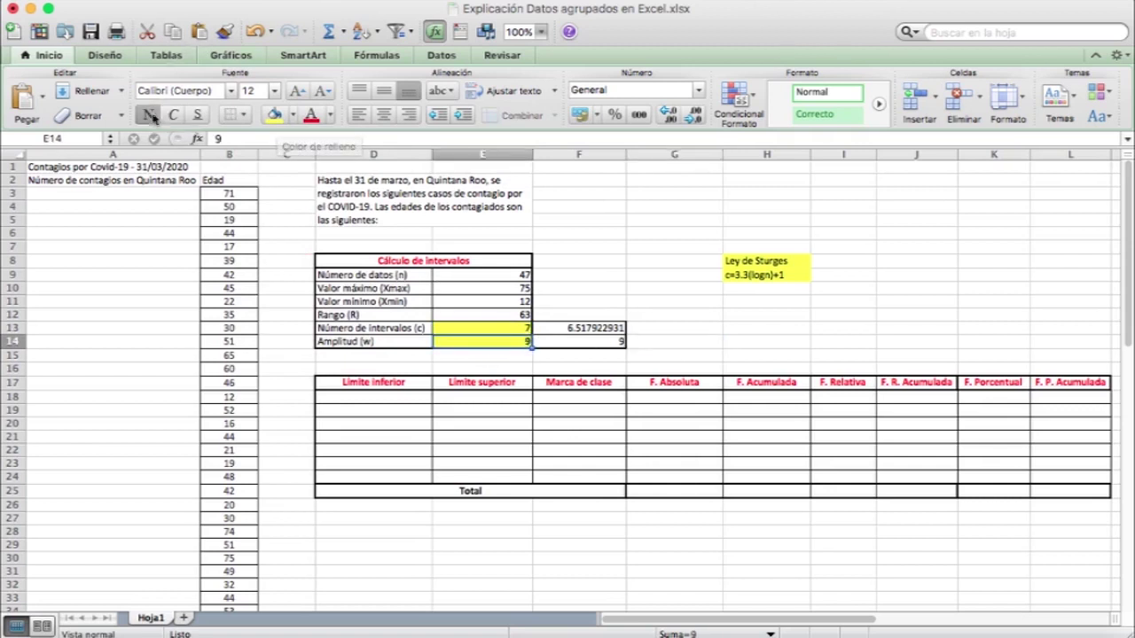
{"action": "left_click", "coordinate": [610, 340]}
{"action": "left_click", "coordinate": [689, 353]}
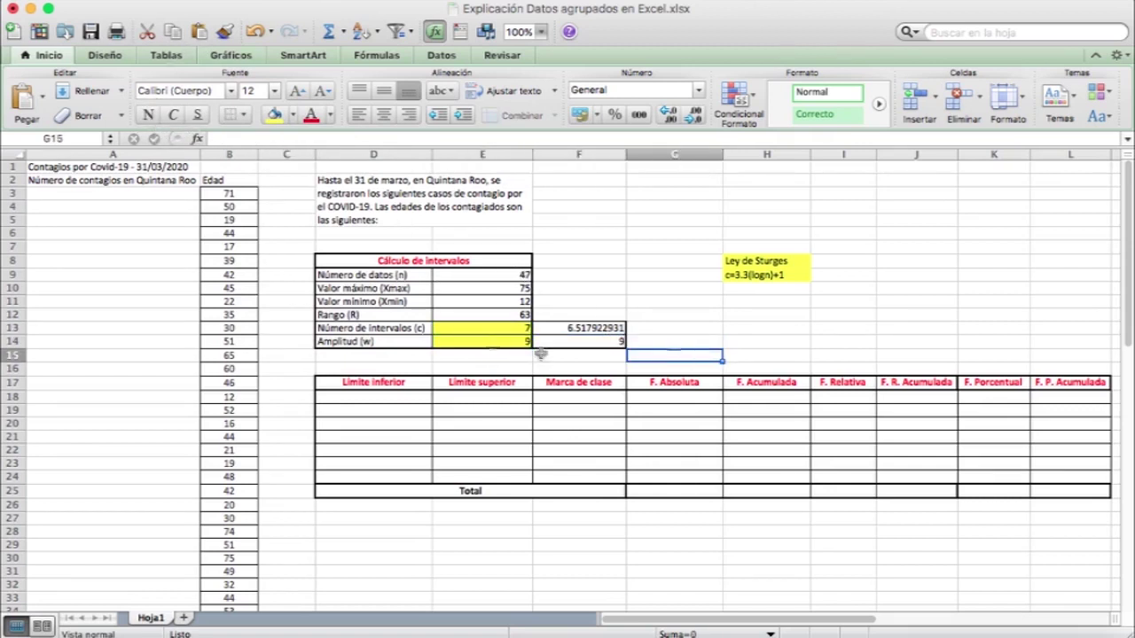
Step: Enter 10 in cell D18 as the first Límite inferior of the frequency table
{"action": "scroll", "coordinate": [477, 342], "scroll_direction": "down", "scroll_amount": 1}
{"action": "scroll", "coordinate": [477, 342], "scroll_direction": "down", "scroll_amount": 2}
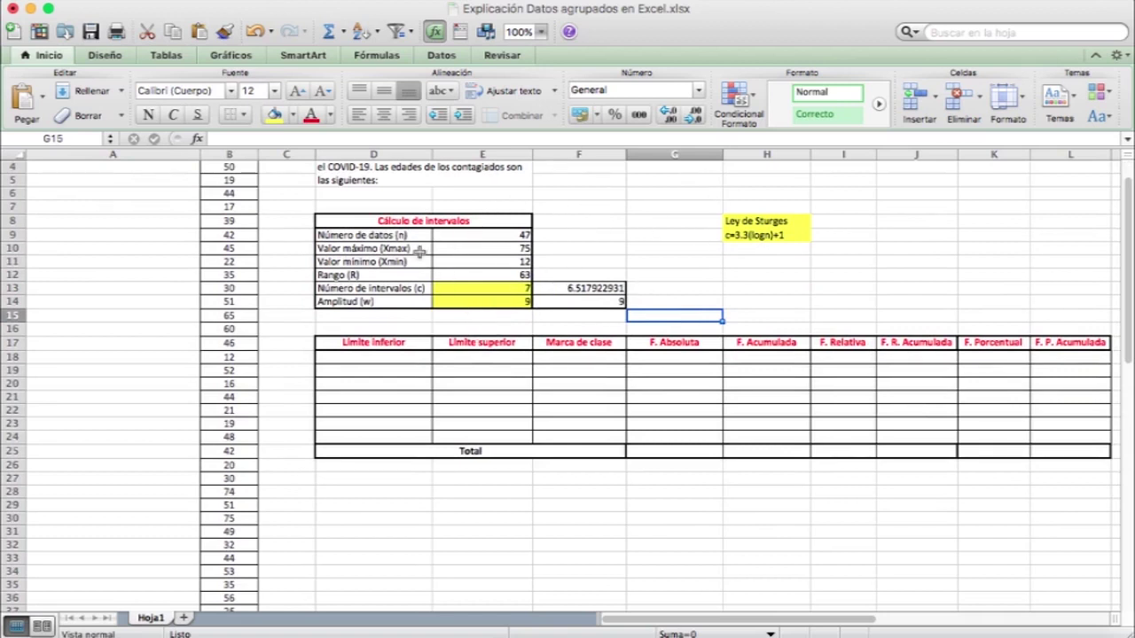
{"action": "scroll", "coordinate": [446, 483], "scroll_direction": "up", "scroll_amount": 3}
{"action": "scroll", "coordinate": [446, 483], "scroll_direction": "down", "scroll_amount": 3}
{"action": "left_click", "coordinate": [384, 356]}
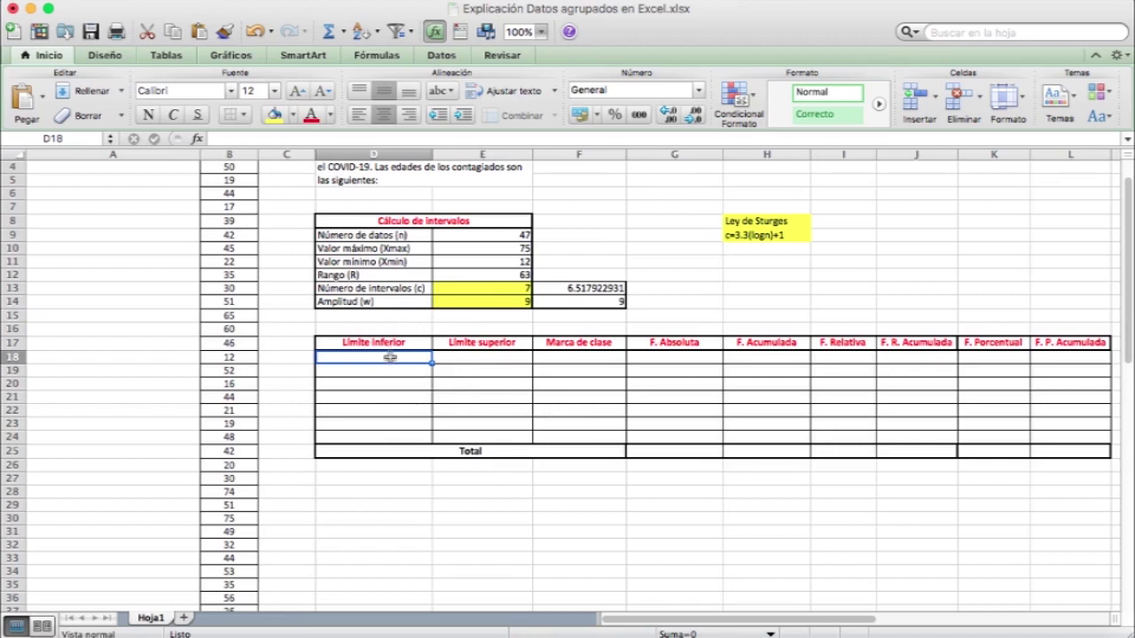
{"action": "type", "text": "10"}
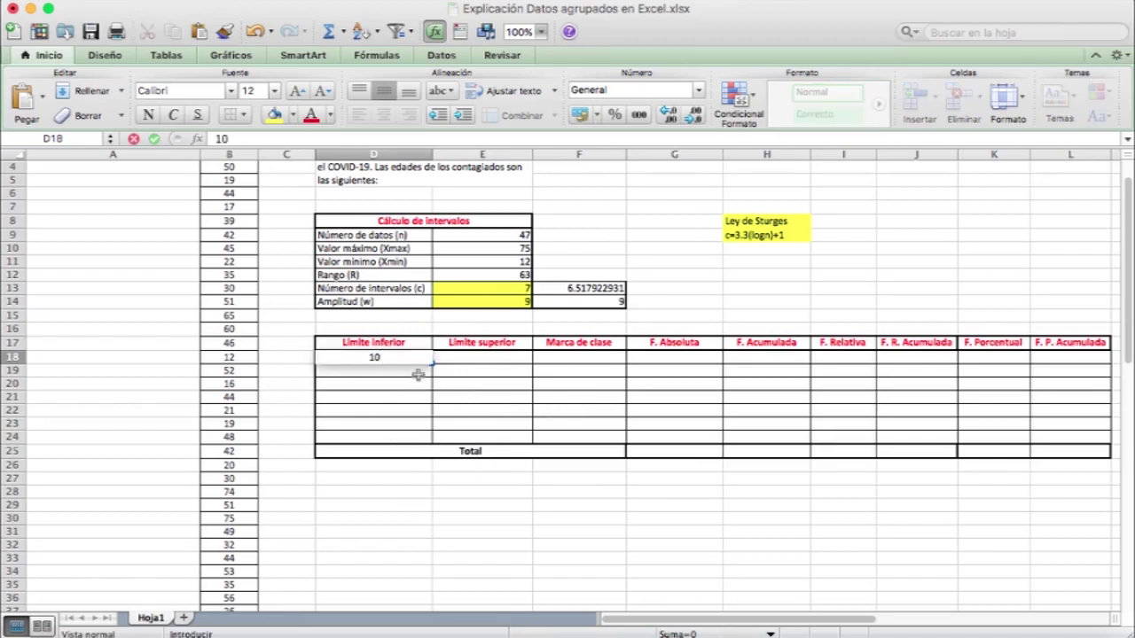
{"action": "key", "text": "Return"}
Step: Calculate the first Límite superior in cell E18 with the formula =D18+E14, adding the amplitude to the lower limit
{"action": "left_click", "coordinate": [478, 357]}
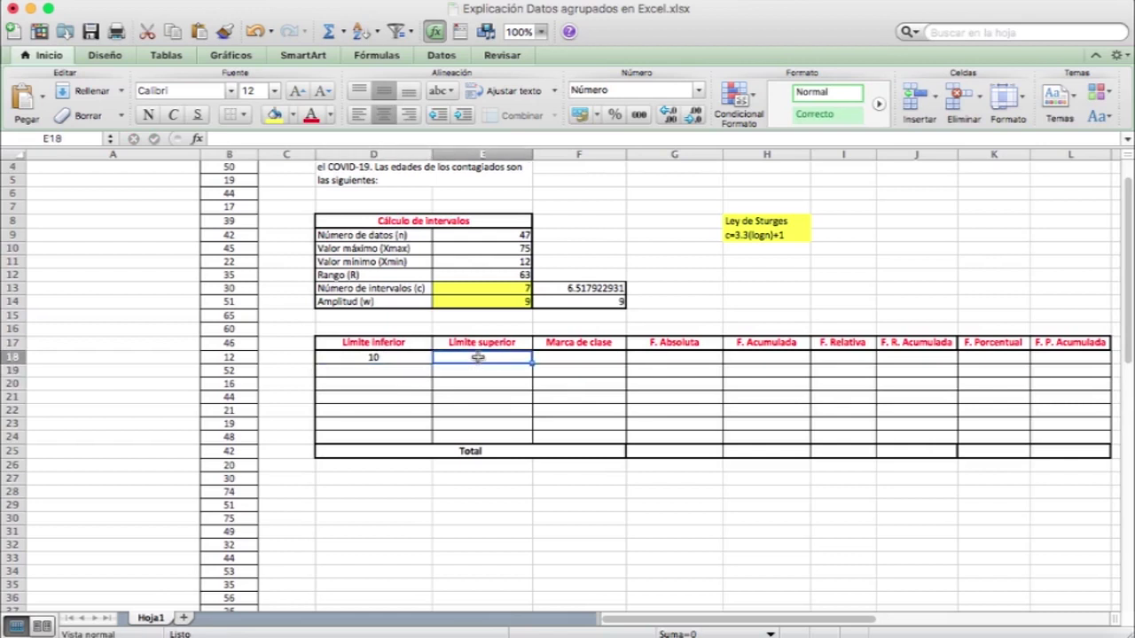
{"action": "key", "text": "super+z"}
{"action": "left_click", "coordinate": [480, 355]}
{"action": "double_click", "coordinate": [487, 358]}
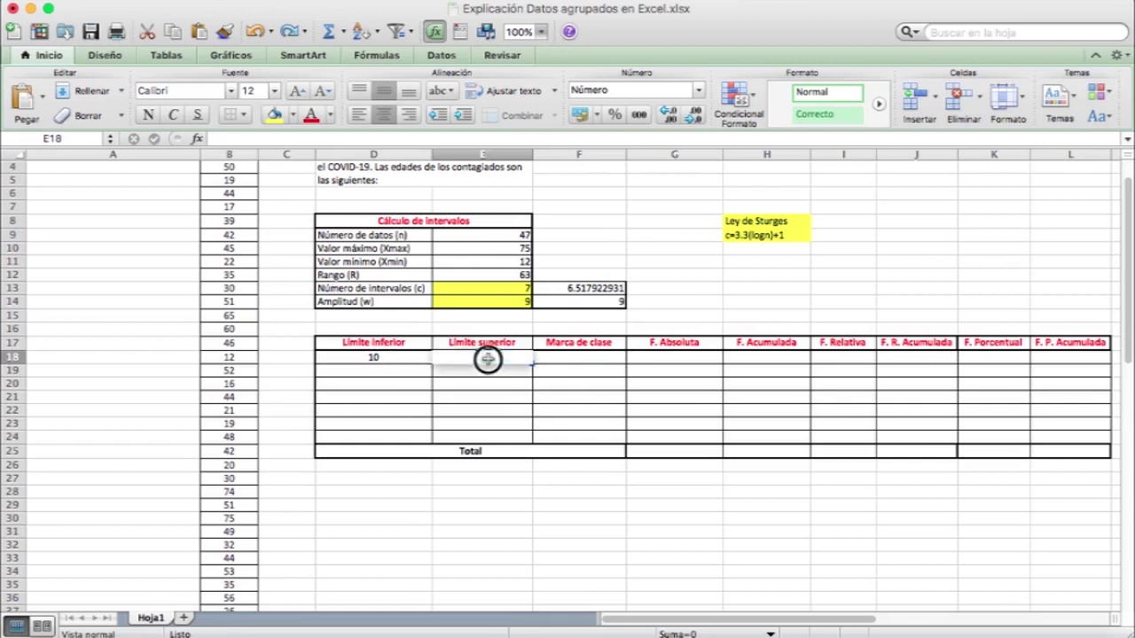
{"action": "left_click", "coordinate": [321, 139]}
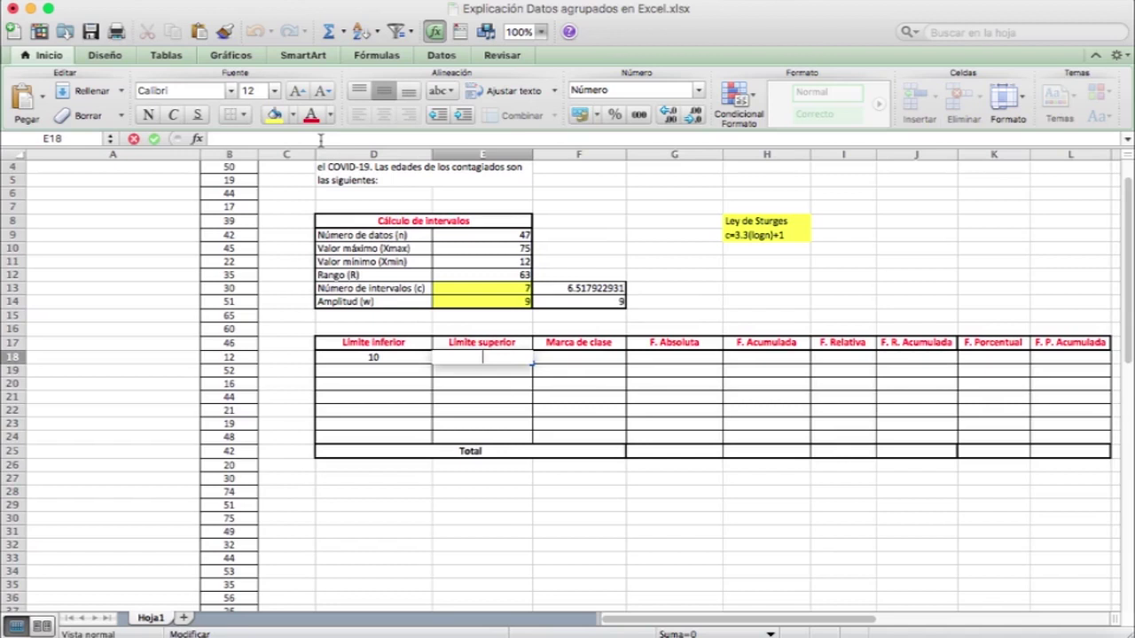
{"action": "type", "text": "="}
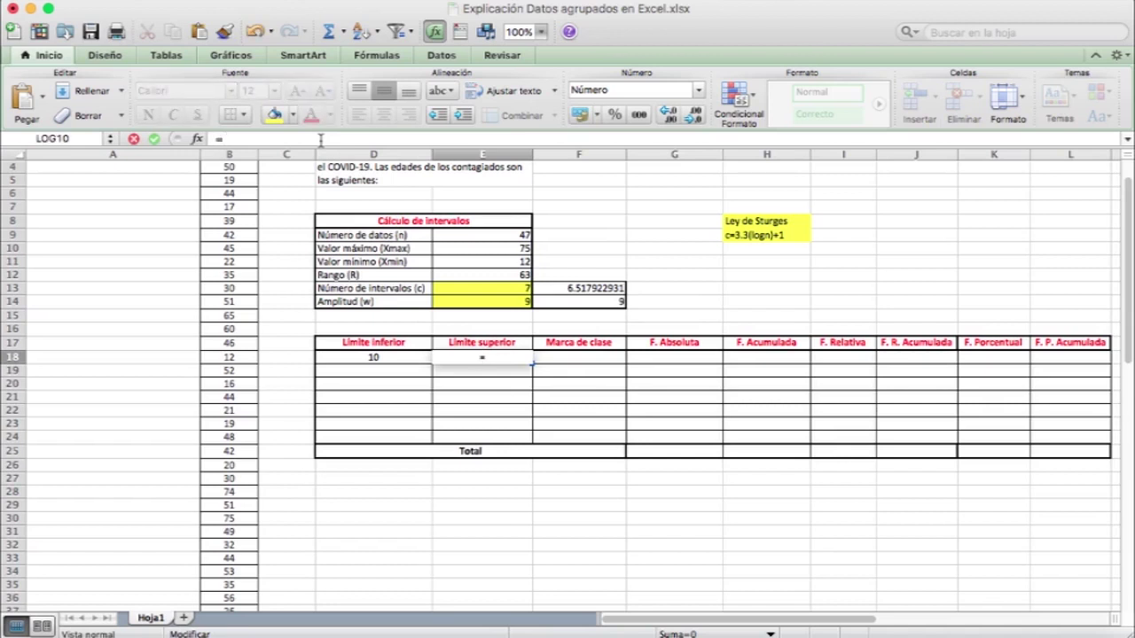
{"action": "left_click", "coordinate": [393, 357]}
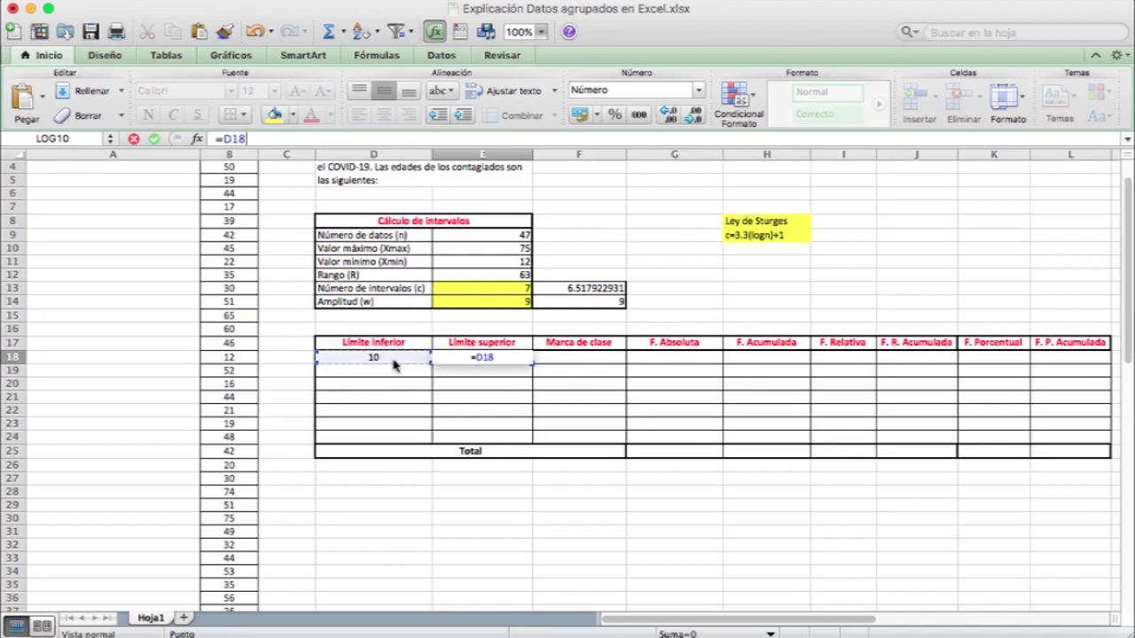
{"action": "type", "text": "+"}
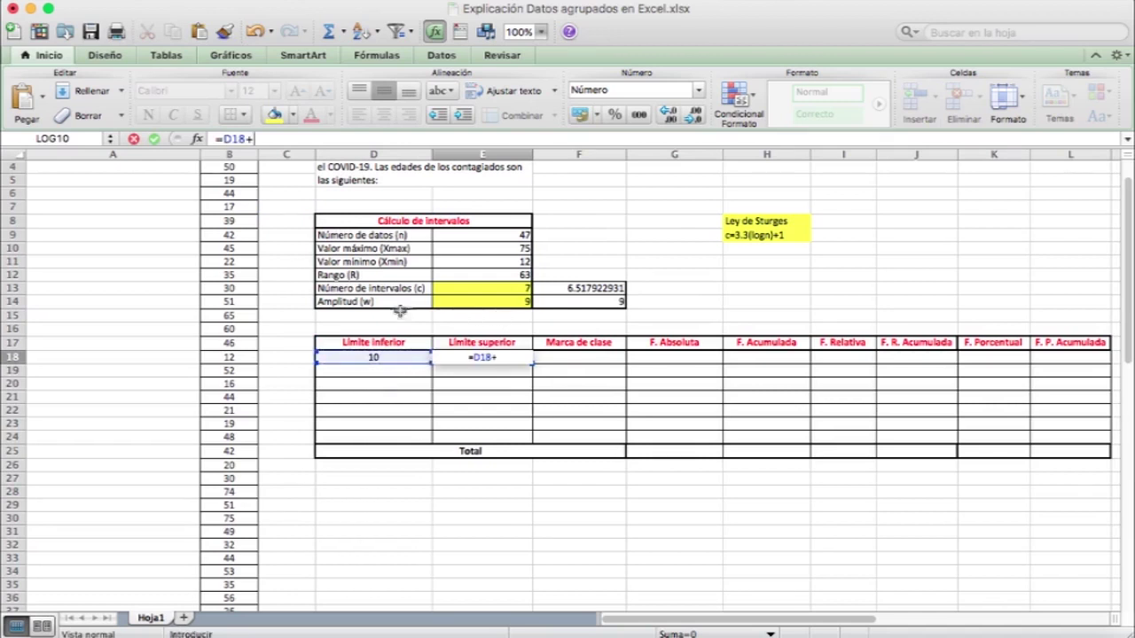
{"action": "left_click", "coordinate": [520, 302]}
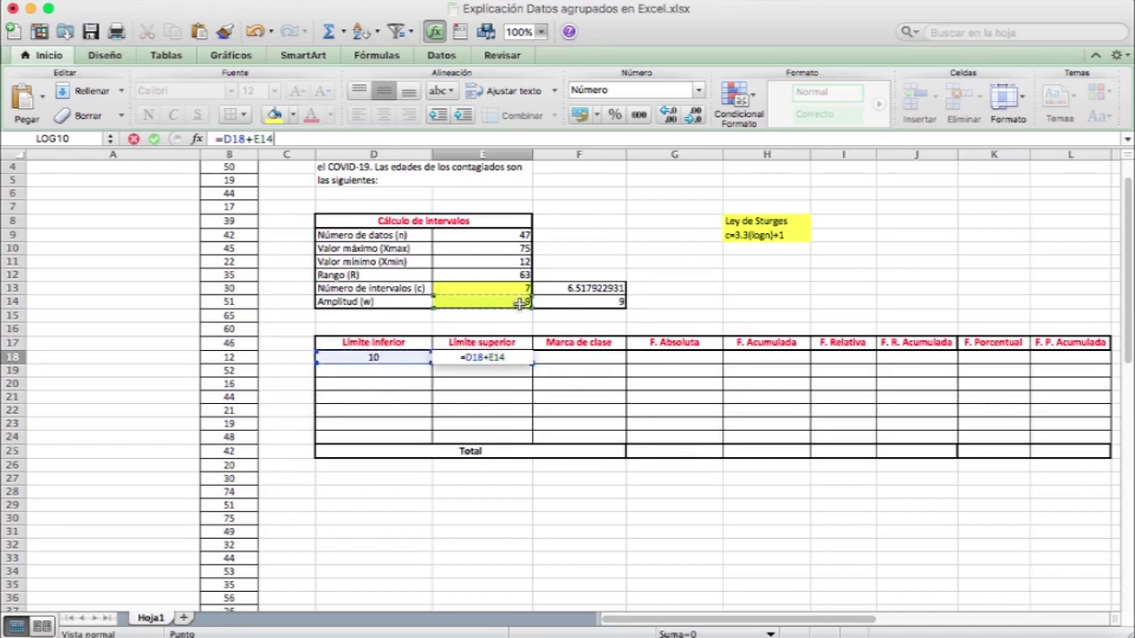
{"action": "key", "text": "Return"}
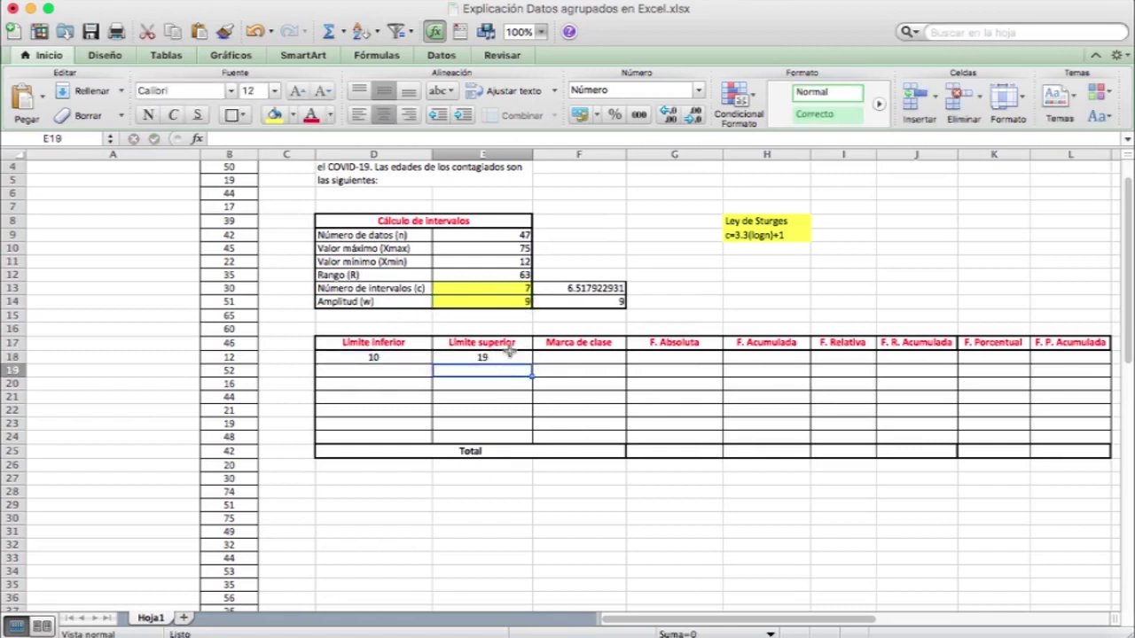
Step: Make the amplitude reference in E18 absolute, giving =D18+$E$14, and copy the formula down through E24
{"action": "left_click", "coordinate": [509, 354]}
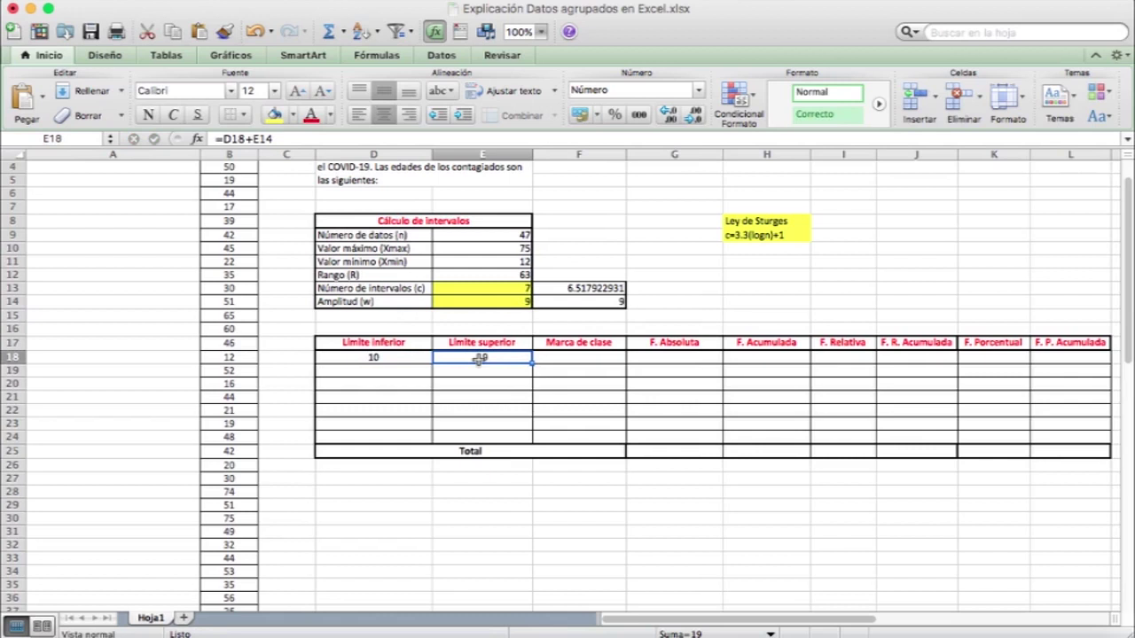
{"action": "double_click", "coordinate": [480, 358]}
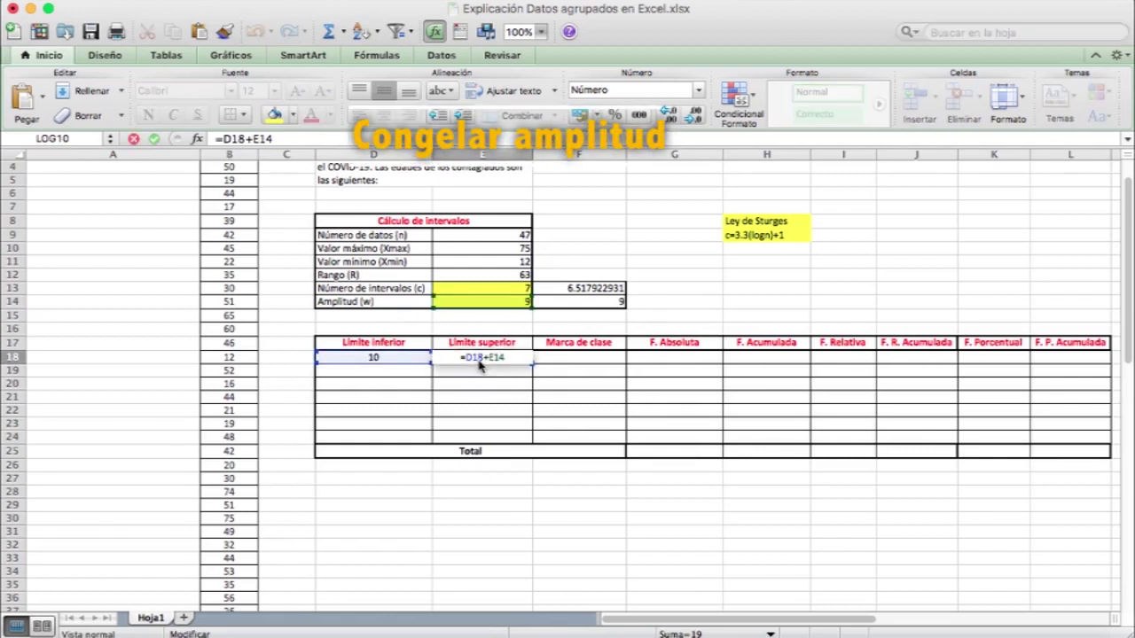
{"action": "left_click", "coordinate": [270, 139]}
{"action": "left_click", "coordinate": [254, 138]}
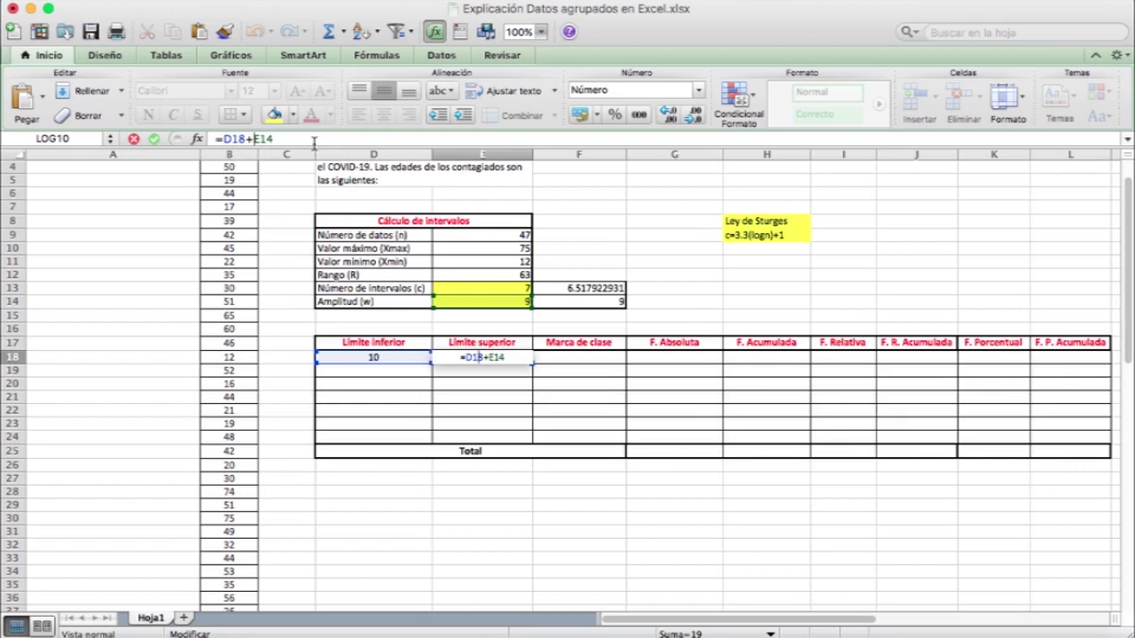
{"action": "type", "text": "$"}
{"action": "key", "text": "Right"}
{"action": "type", "text": "$"}
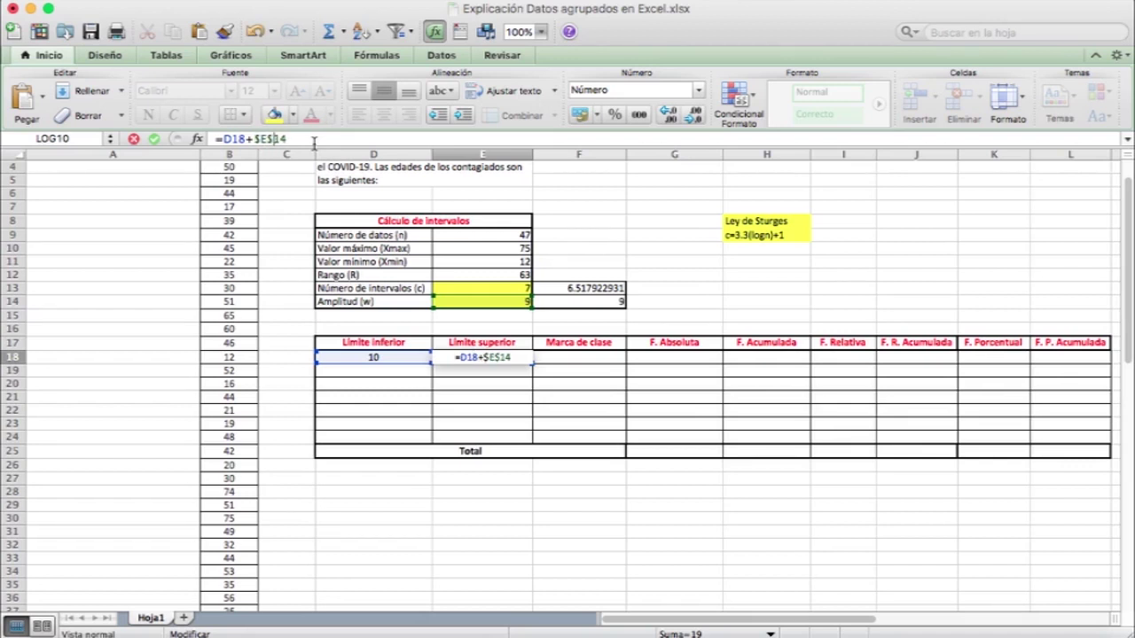
{"action": "key", "text": "Return"}
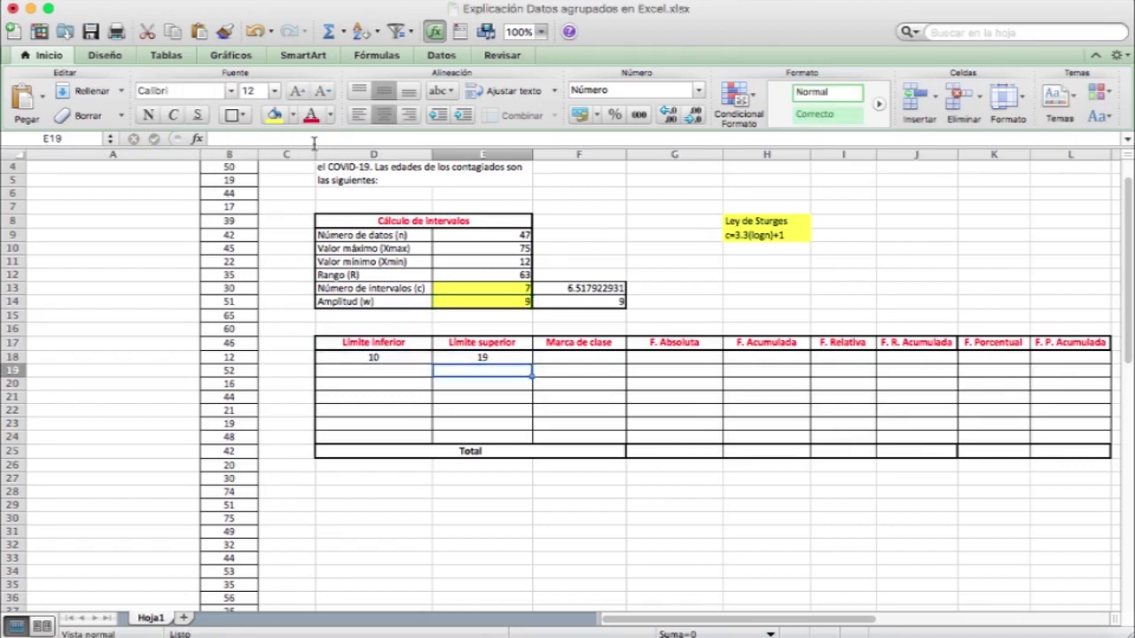
{"action": "left_click", "coordinate": [468, 356]}
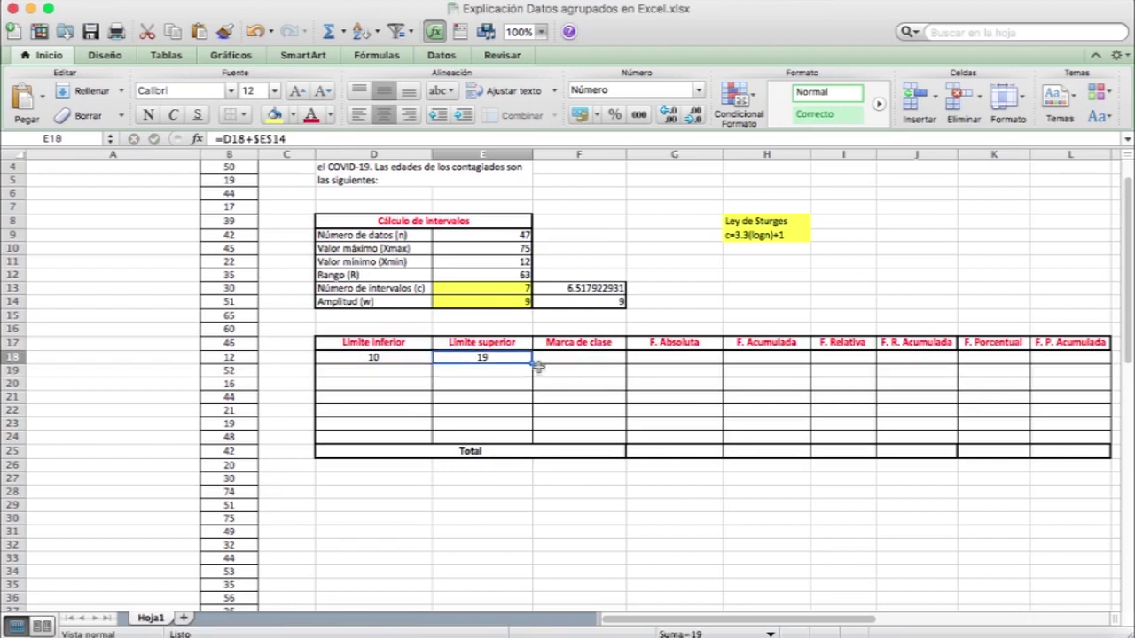
{"action": "left_click_drag", "start_coordinate": [530, 362], "coordinate": [531, 438]}
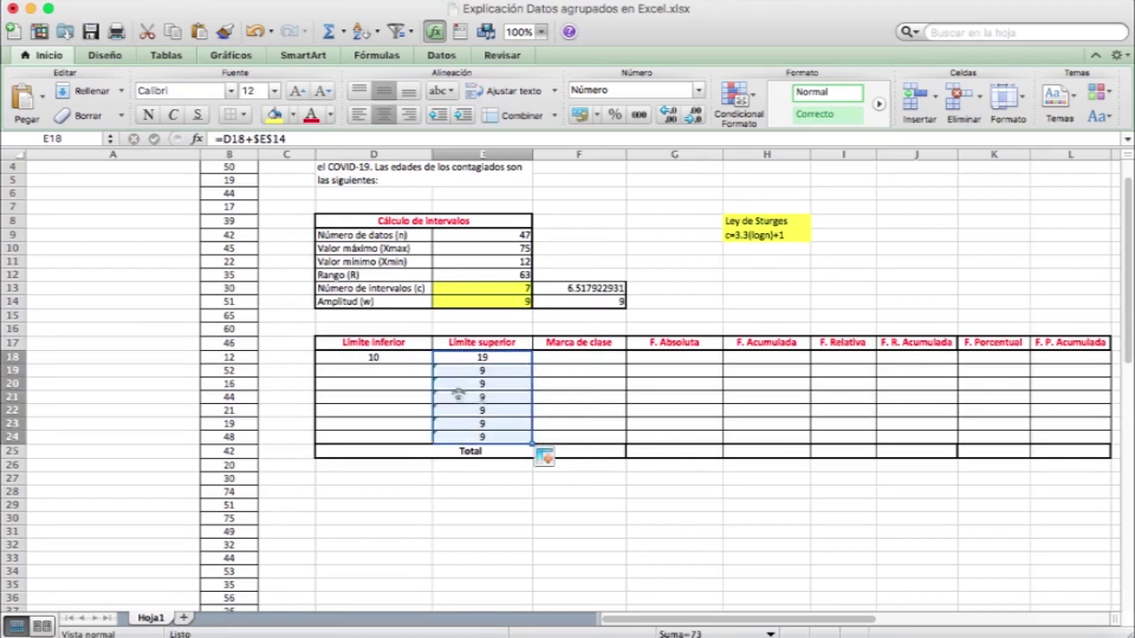
Step: Calculate the second Límite inferior in cell D19 with the formula +E18+1, adding one to the previous upper limit
{"action": "left_click", "coordinate": [393, 370]}
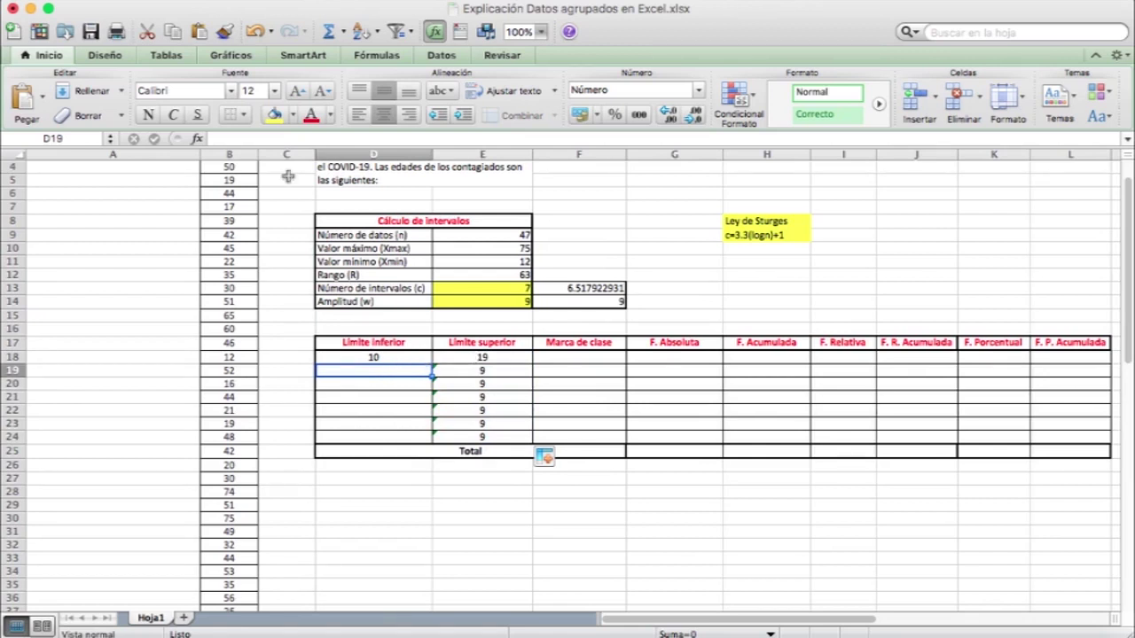
{"action": "double_click", "coordinate": [364, 371]}
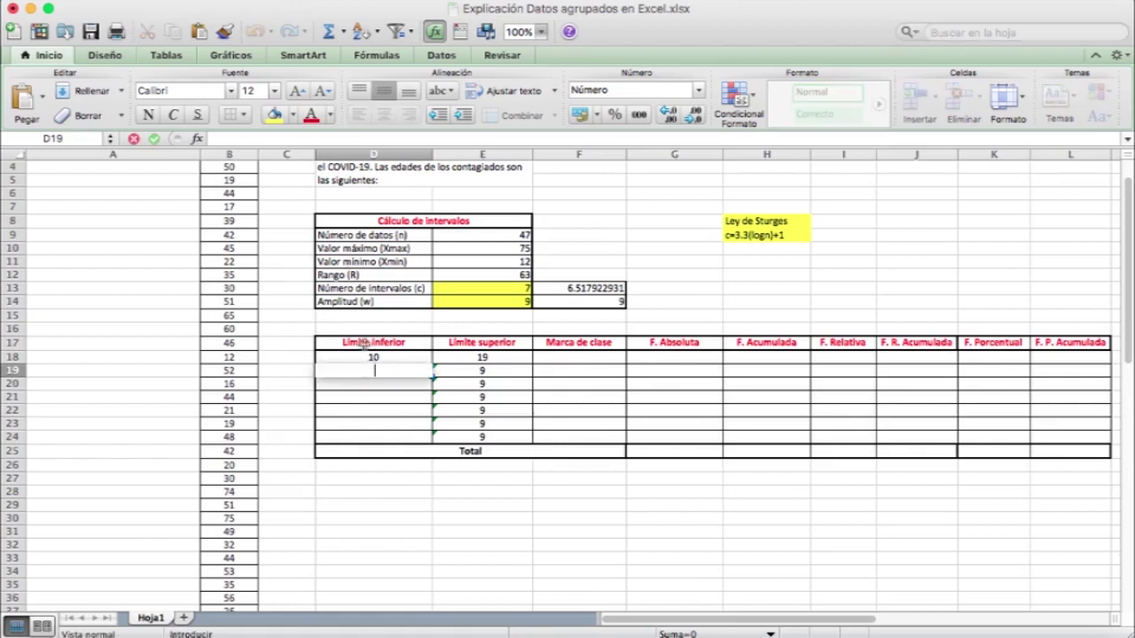
{"action": "left_click", "coordinate": [294, 139]}
{"action": "type", "text": "+"}
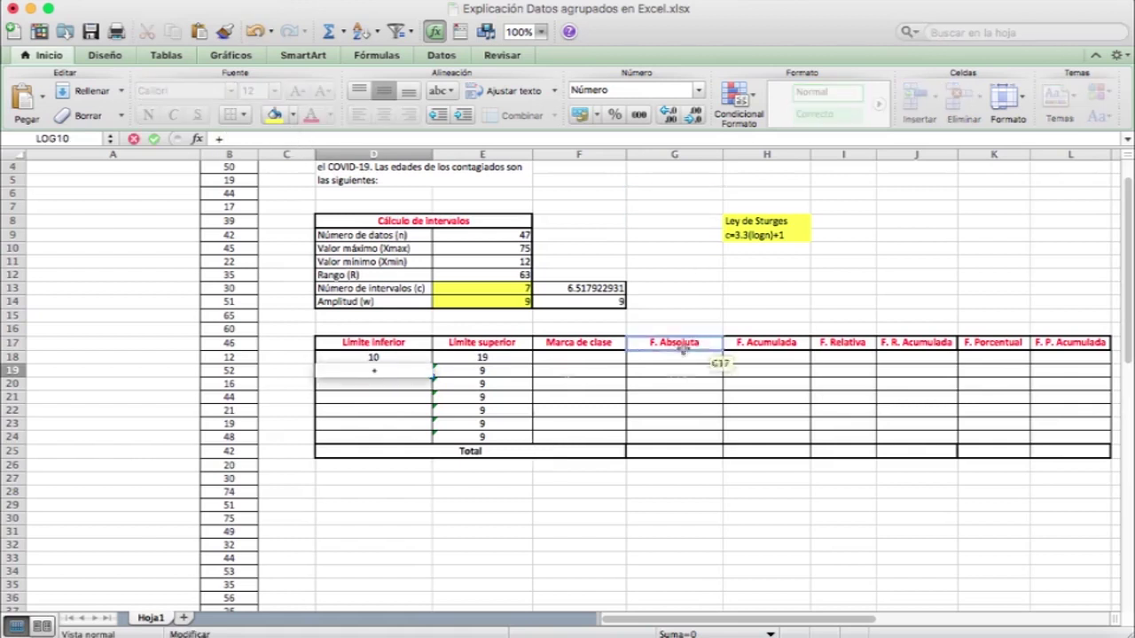
{"action": "left_click", "coordinate": [497, 357]}
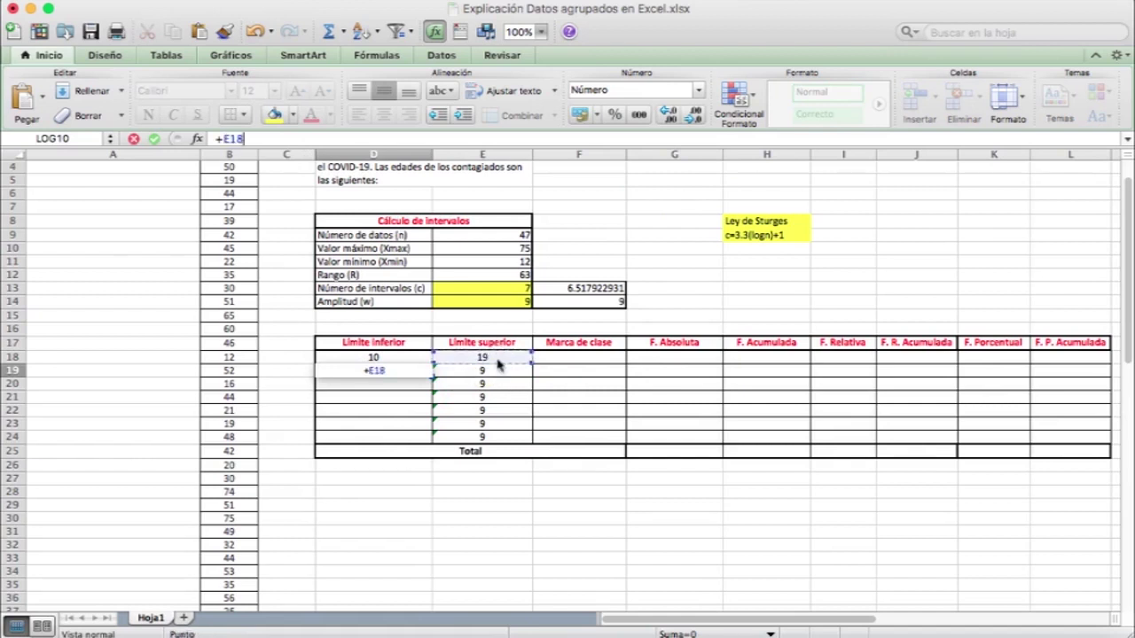
{"action": "type", "text": "+"}
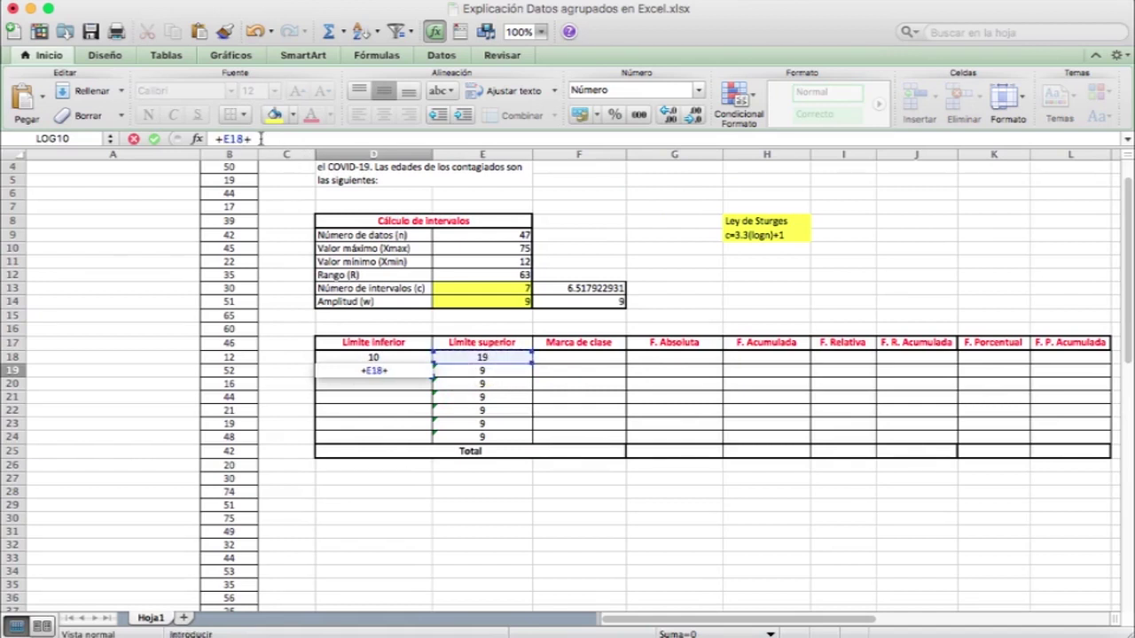
{"action": "type", "text": "1"}
{"action": "key", "text": "Return"}
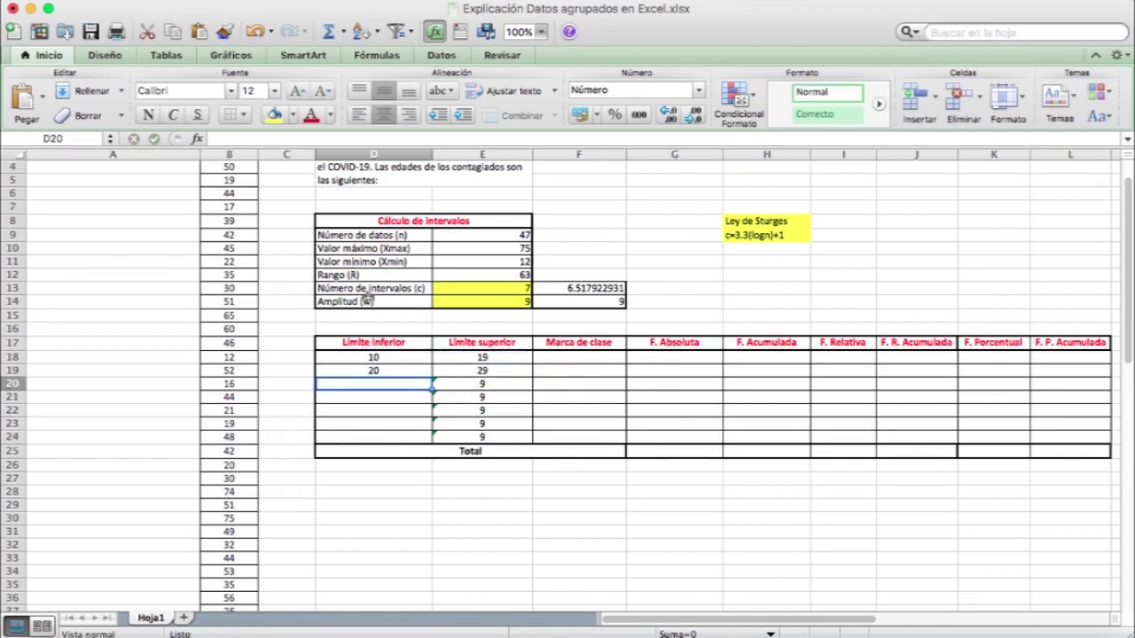
Step: Copy the lower-limit formula from D19 down through D24 and check the resulting class limits
{"action": "left_click", "coordinate": [390, 372]}
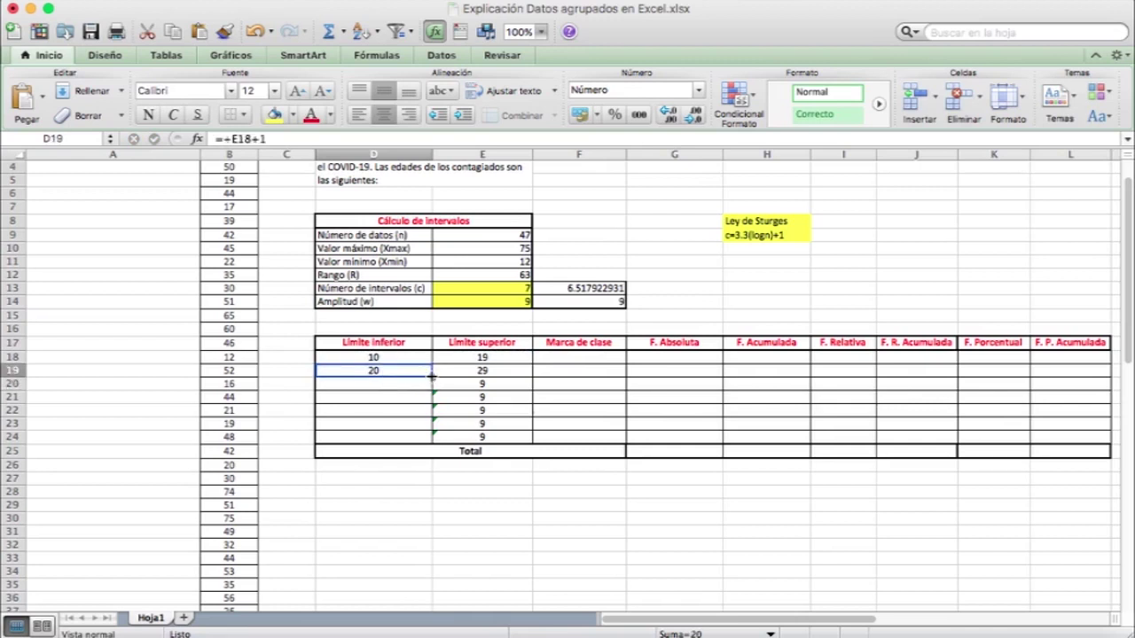
{"action": "left_click_drag", "start_coordinate": [432, 376], "coordinate": [435, 438]}
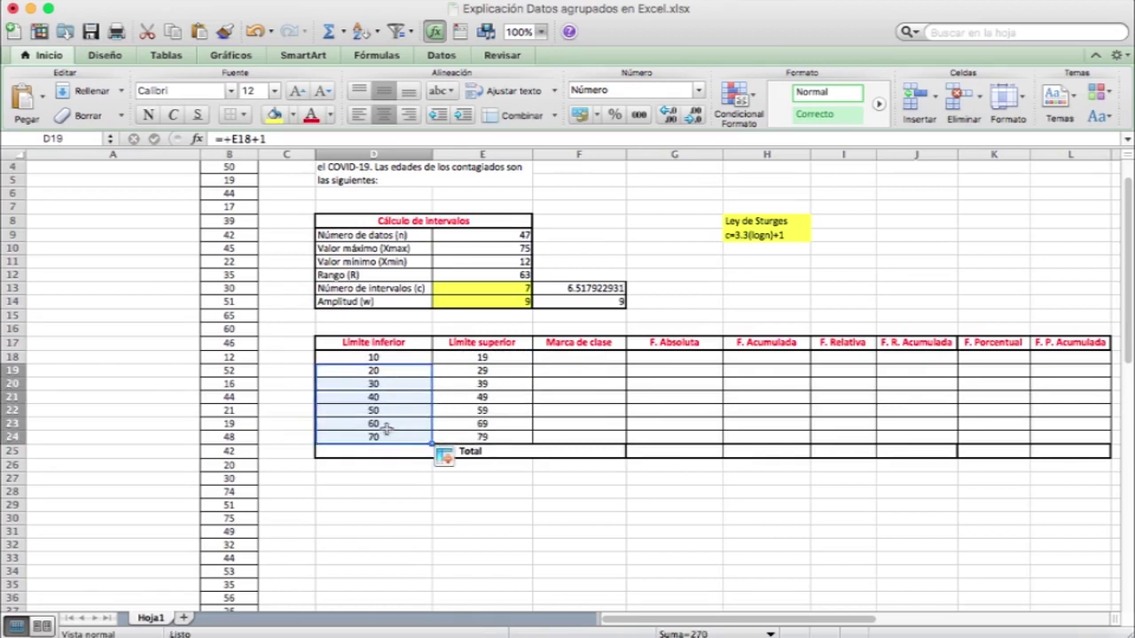
{"action": "left_click", "coordinate": [377, 380]}
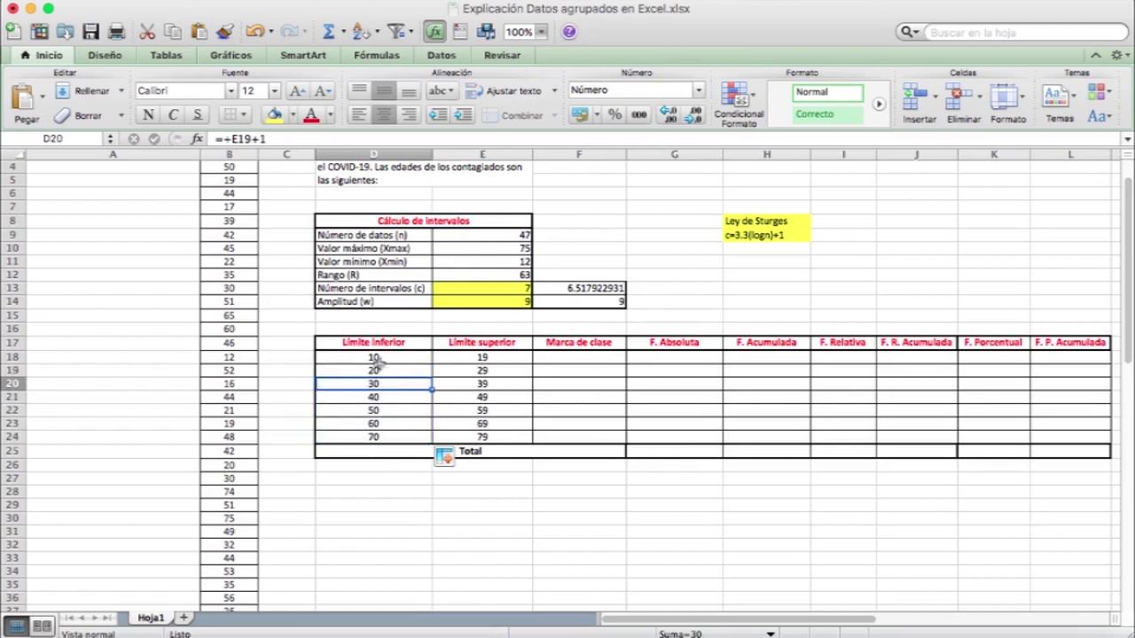
{"action": "left_click", "coordinate": [379, 360]}
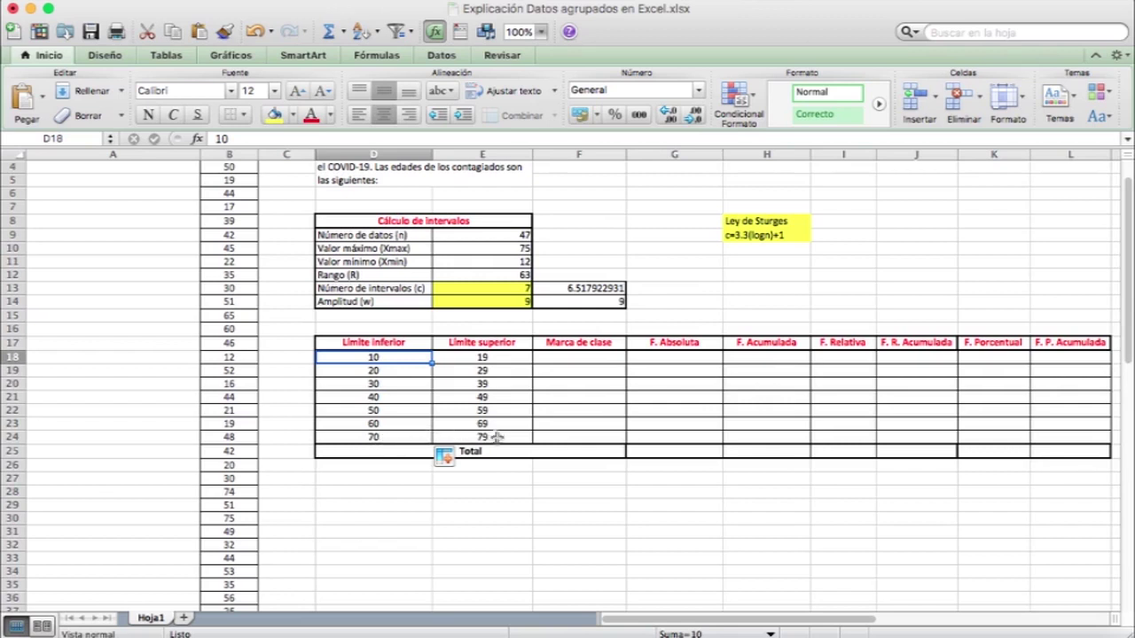
{"action": "left_click", "coordinate": [484, 356]}
{"action": "left_click", "coordinate": [486, 371]}
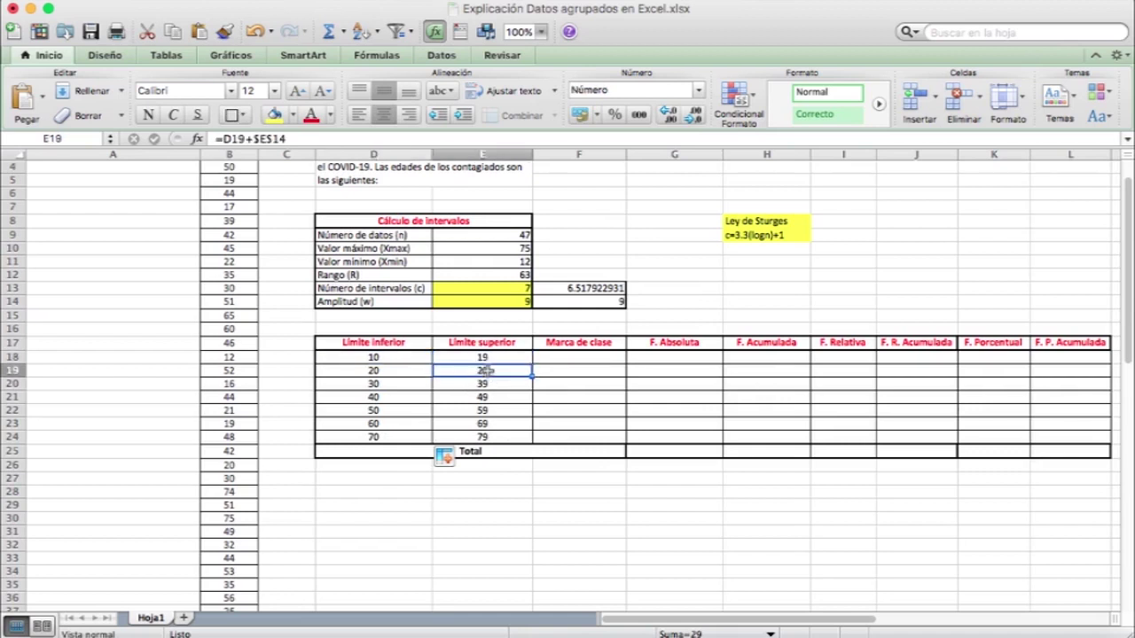
{"action": "left_click", "coordinate": [380, 371]}
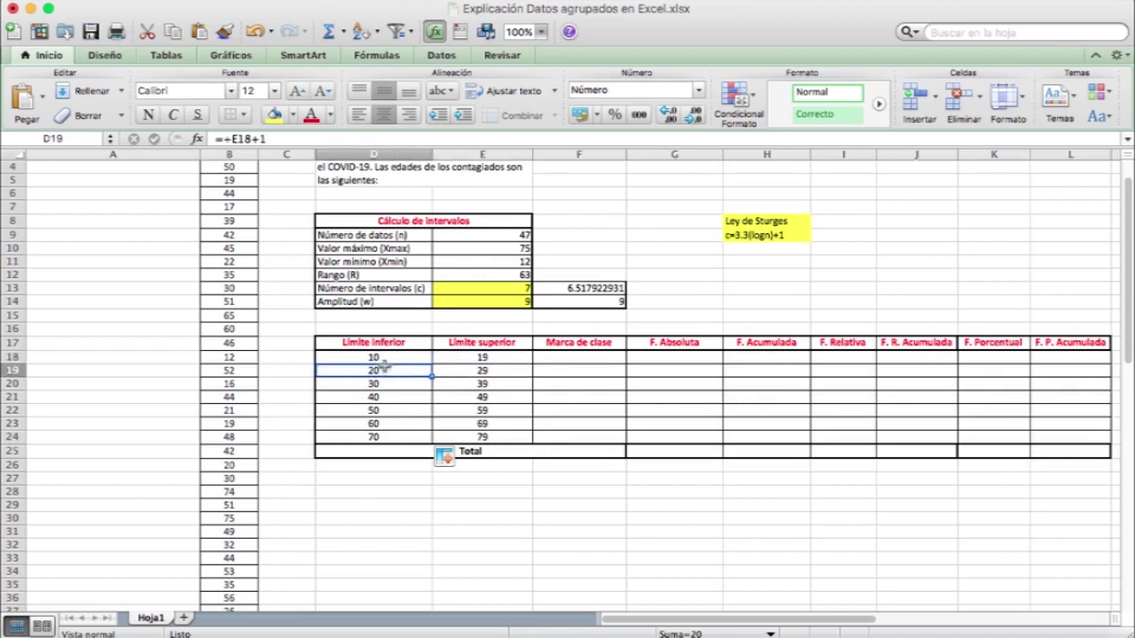
{"action": "left_click", "coordinate": [582, 500]}
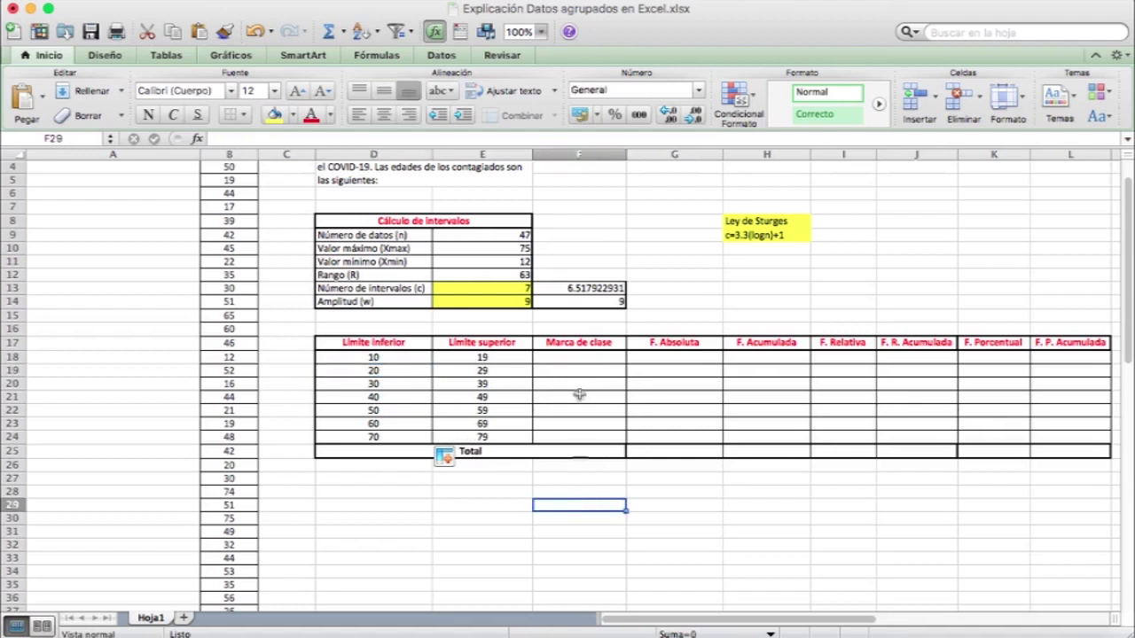
Step: Calculate the first Marca de clase in cell F18 as the average of both limits with the formula =(D18+E18)/2
{"action": "left_click_drag", "start_coordinate": [579, 356], "coordinate": [579, 437]}
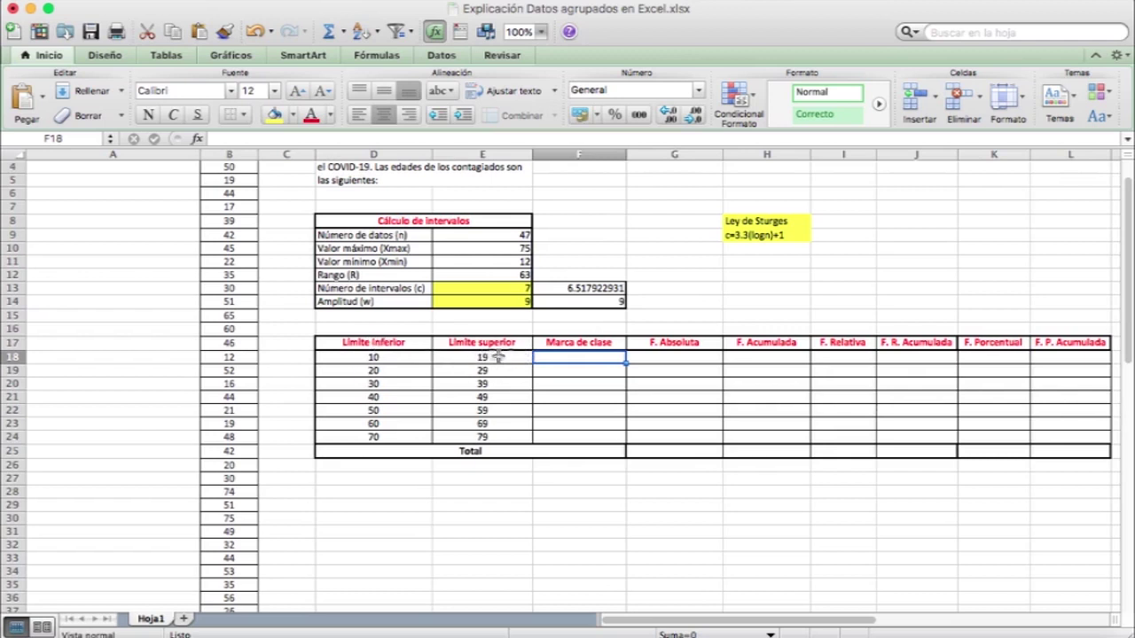
{"action": "double_click", "coordinate": [584, 357]}
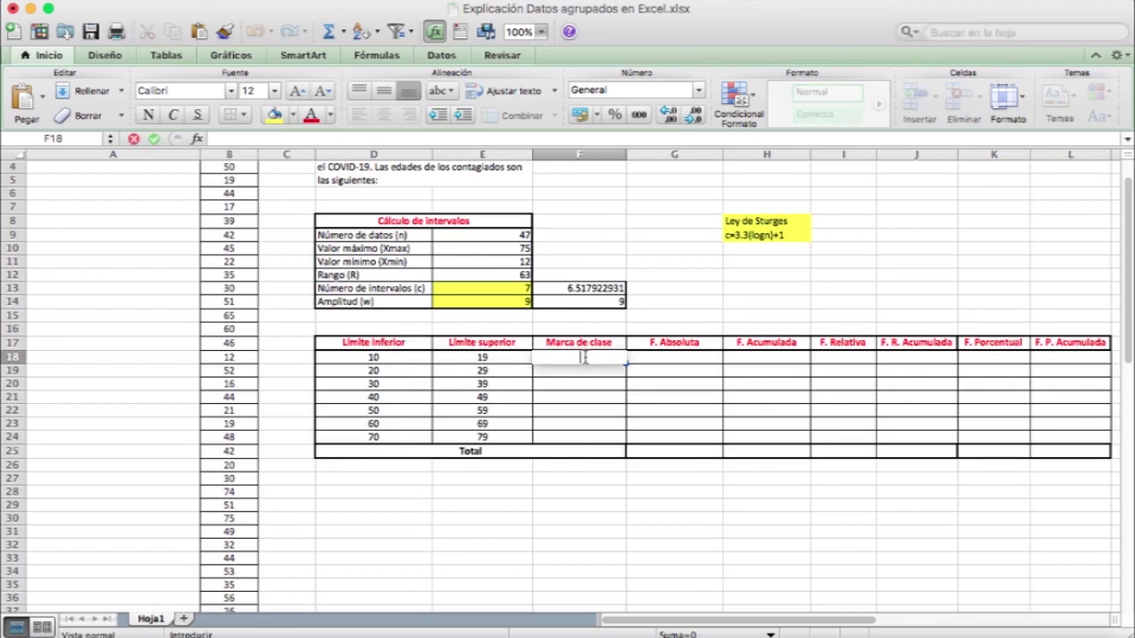
{"action": "left_click", "coordinate": [286, 142]}
{"action": "type", "text": "=("}
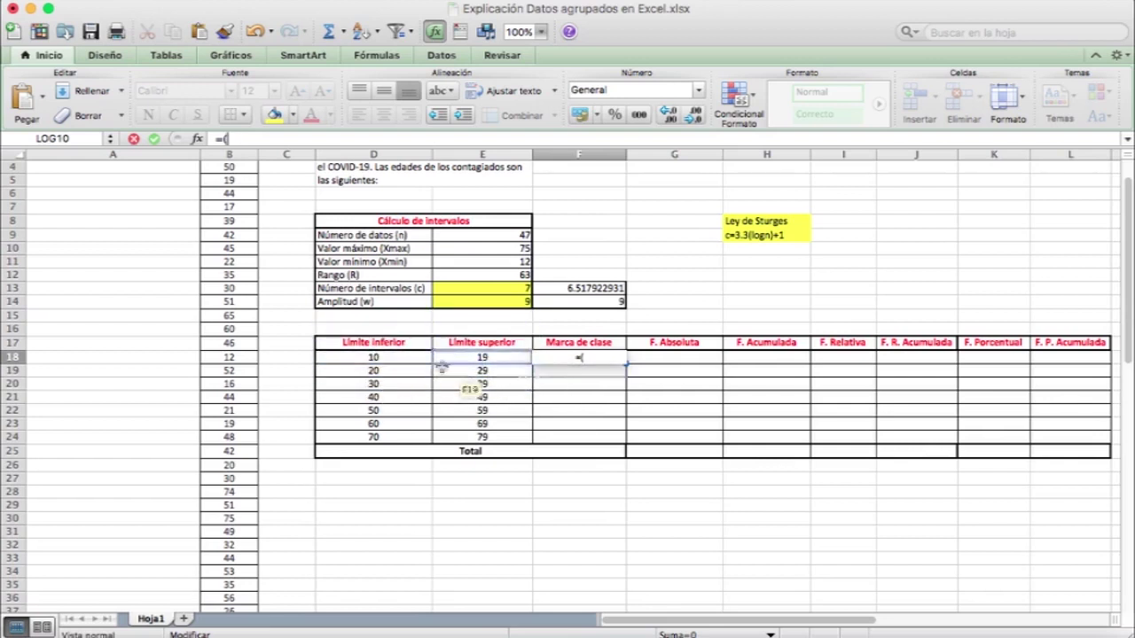
{"action": "left_click", "coordinate": [377, 357]}
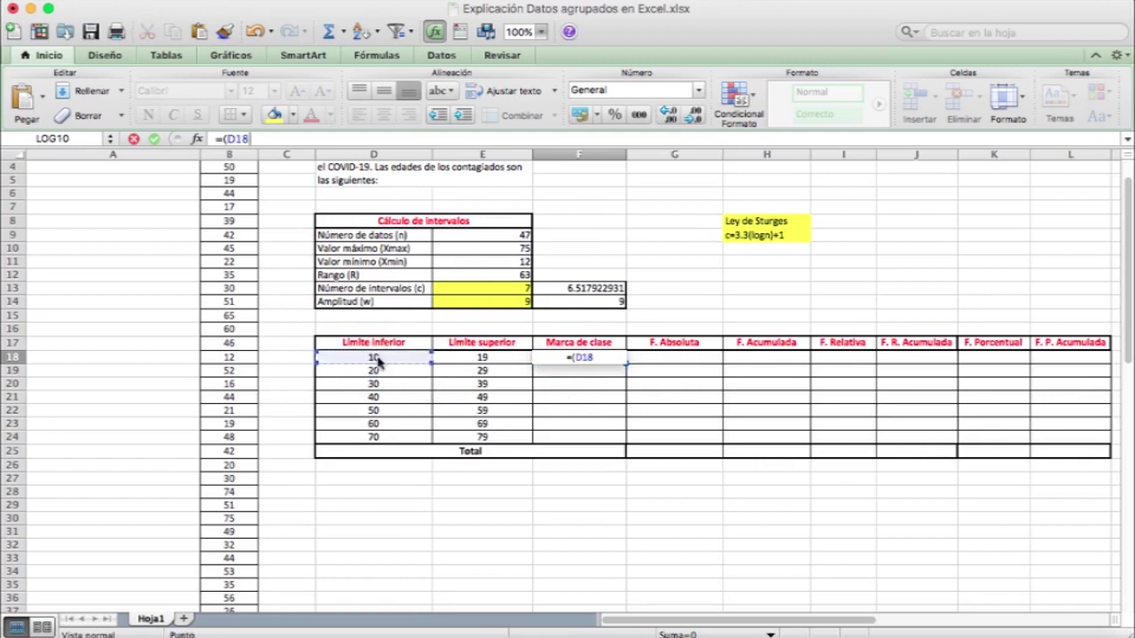
{"action": "type", "text": "+"}
{"action": "left_click", "coordinate": [491, 358]}
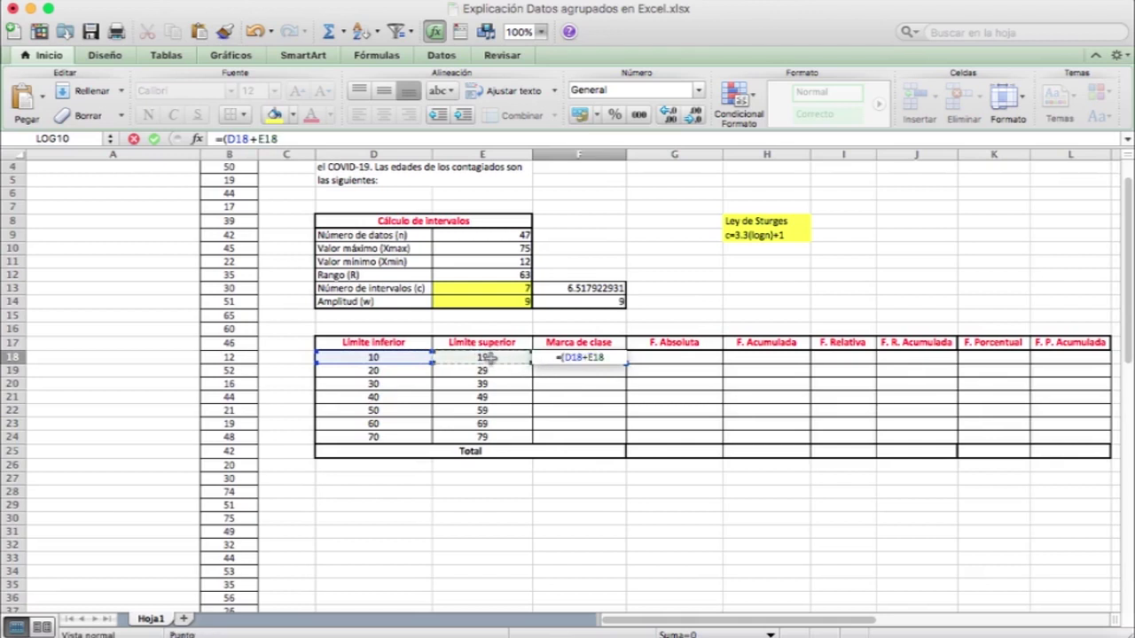
{"action": "type", "text": ")"}
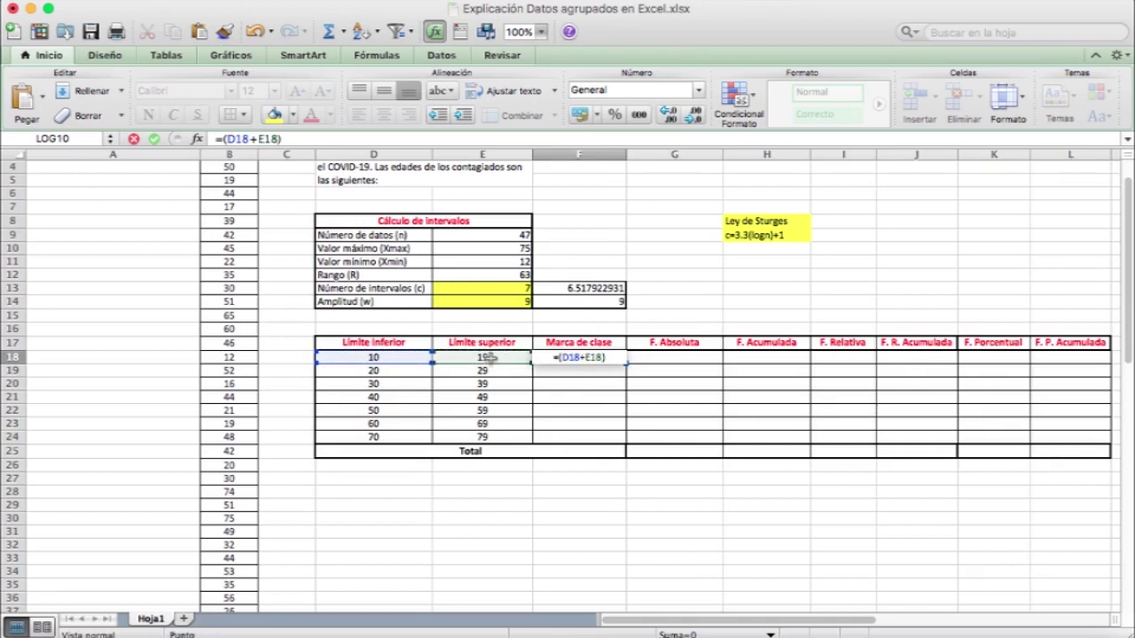
{"action": "type", "text": "/2"}
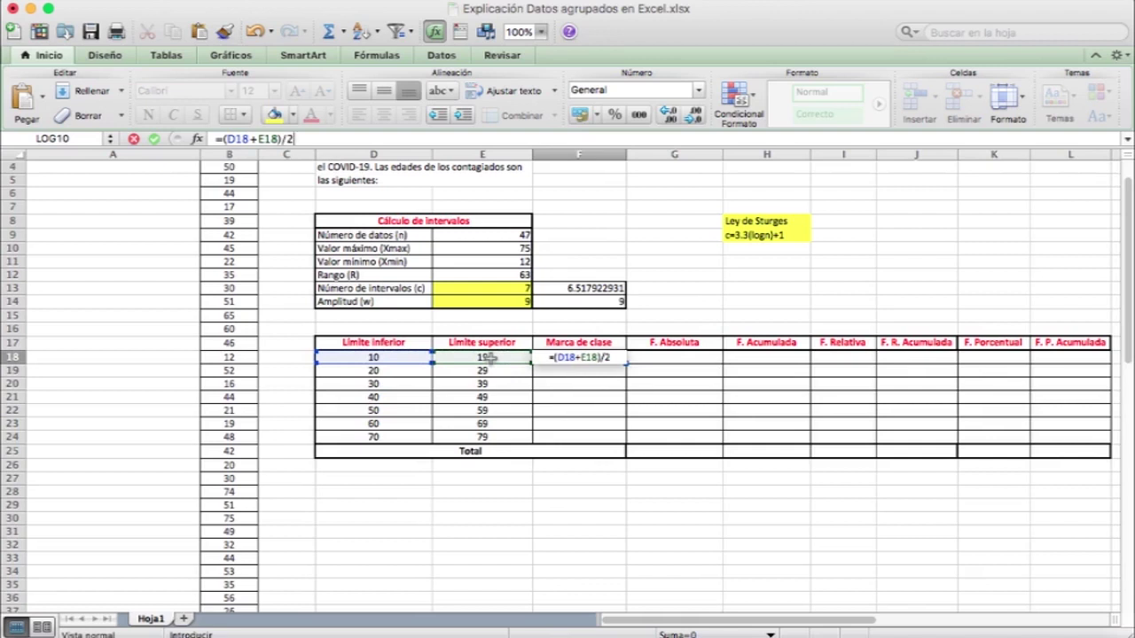
{"action": "key", "text": "Return"}
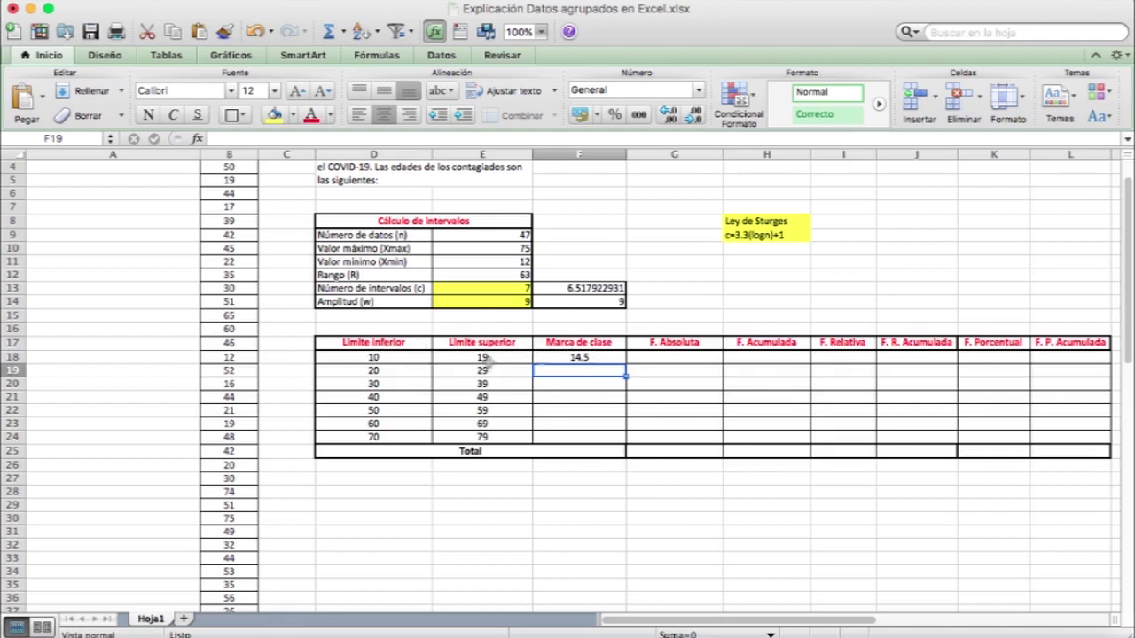
Step: Copy the class-mark formula from F18 down through F24 and check the copied formulas in the Marca de clase column
{"action": "left_click", "coordinate": [618, 358]}
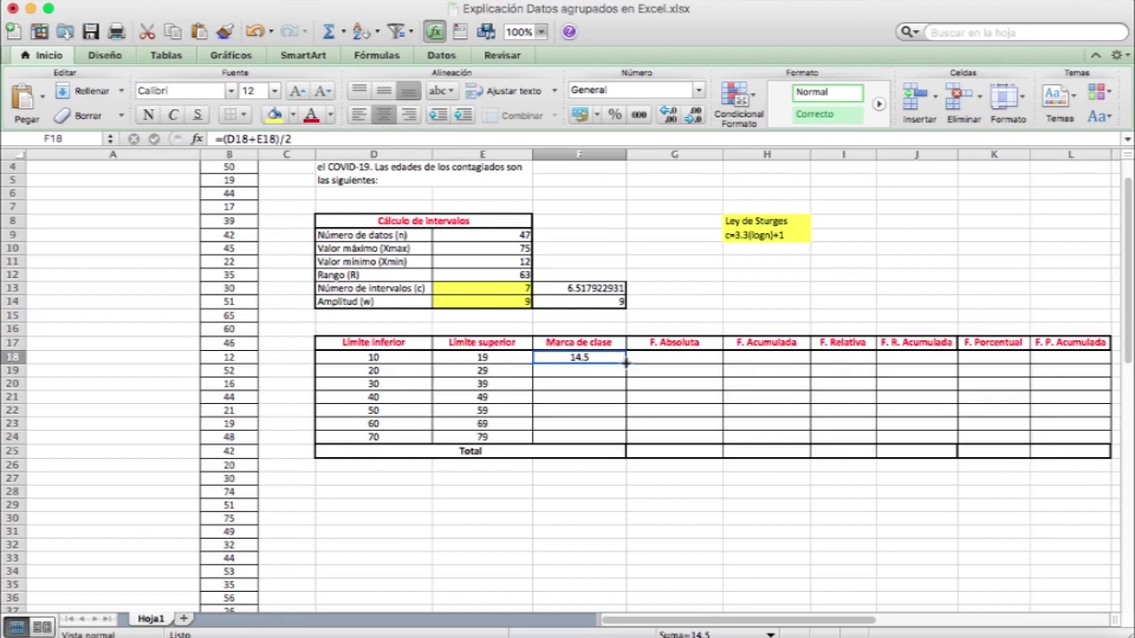
{"action": "left_click_drag", "start_coordinate": [626, 361], "coordinate": [630, 439]}
{"action": "left_click", "coordinate": [593, 373]}
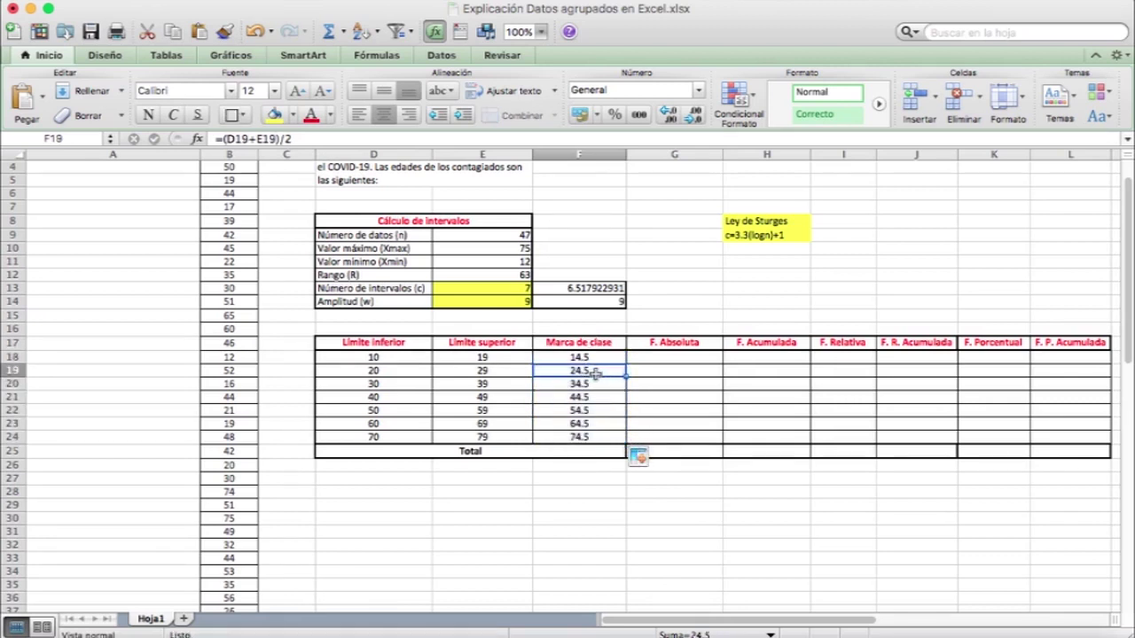
{"action": "left_click", "coordinate": [594, 357]}
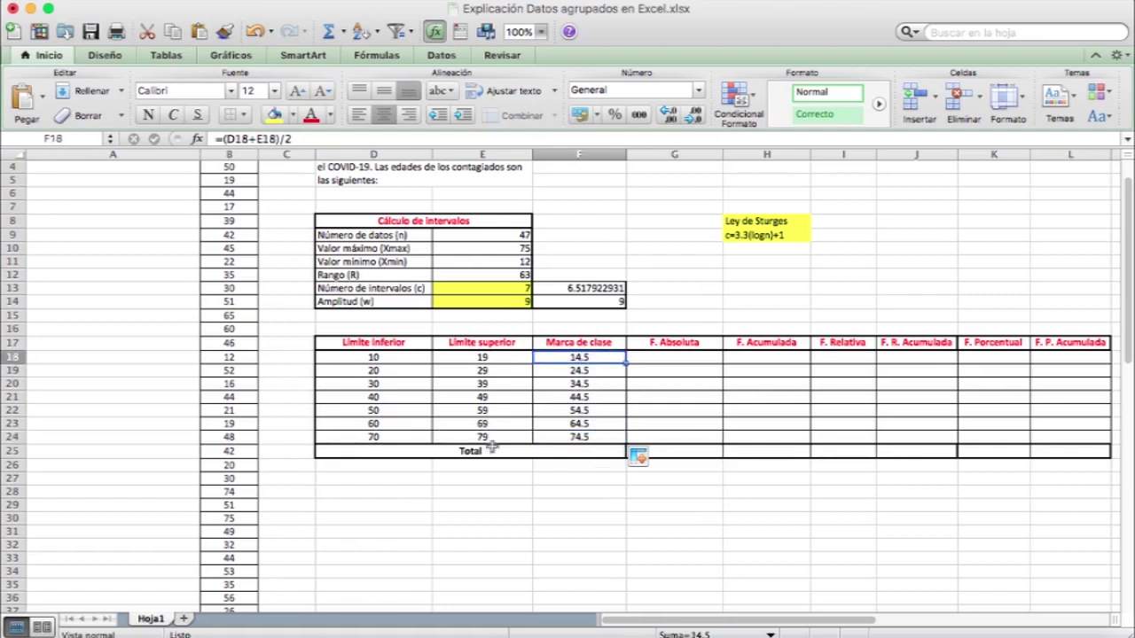
{"action": "left_click", "coordinate": [614, 437]}
{"action": "left_click", "coordinate": [603, 422]}
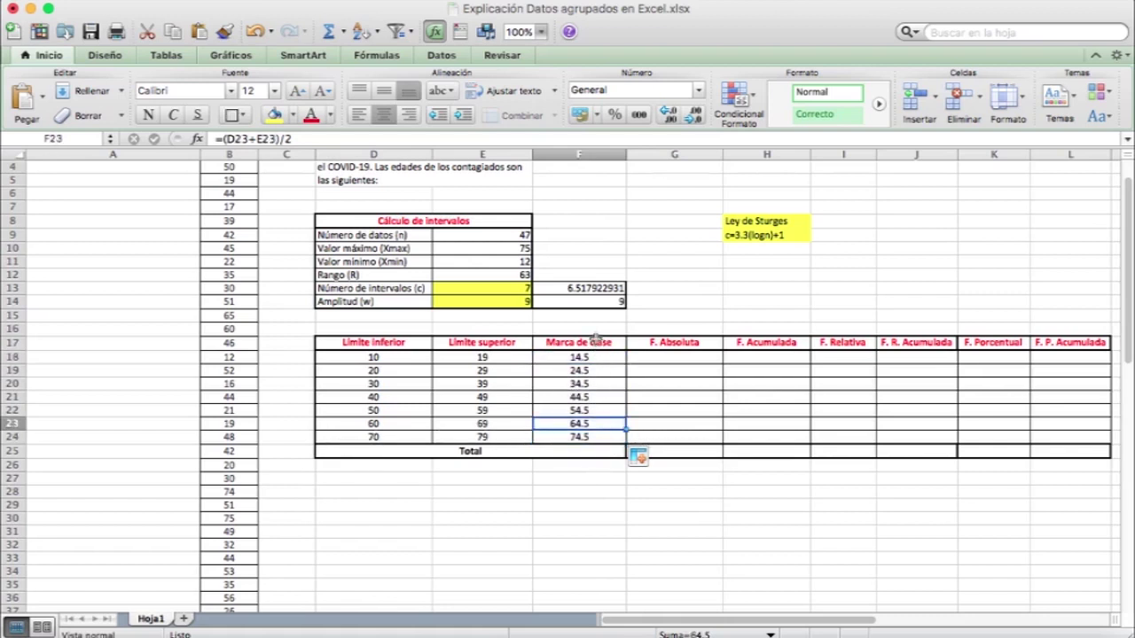
{"action": "left_click", "coordinate": [598, 356]}
{"action": "left_click", "coordinate": [600, 370]}
{"action": "left_click", "coordinate": [599, 397]}
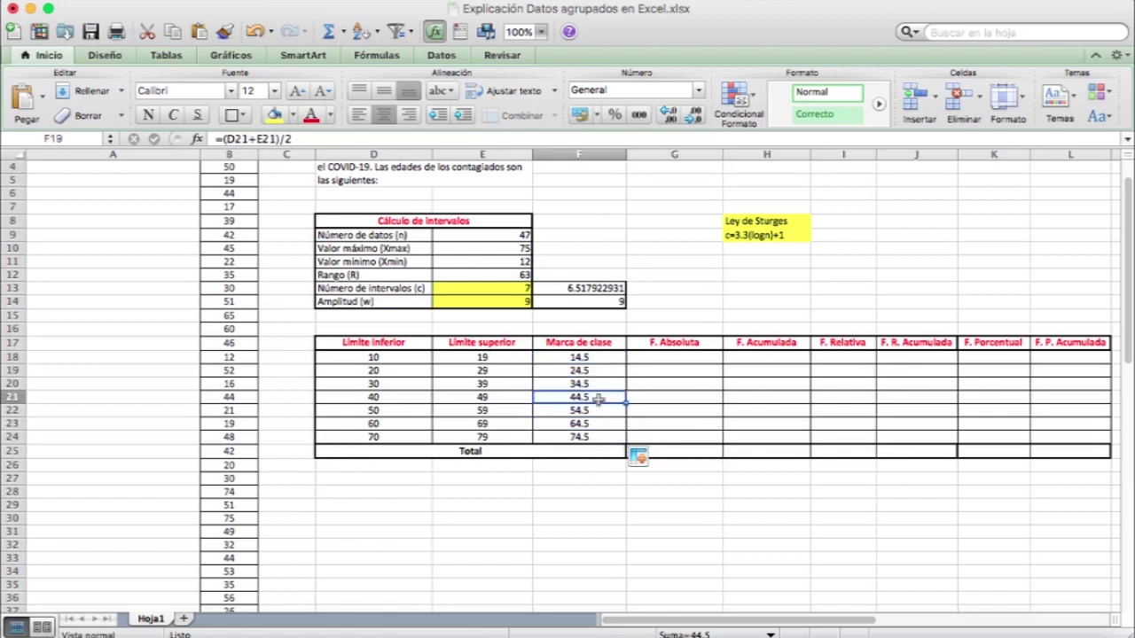
Step: Calculate the first F. Absoluta in cell G18 with the formula +frecuencia(B3:B49,E18:E24), using the ages as data and the upper limits as groups
{"action": "left_click", "coordinate": [676, 355]}
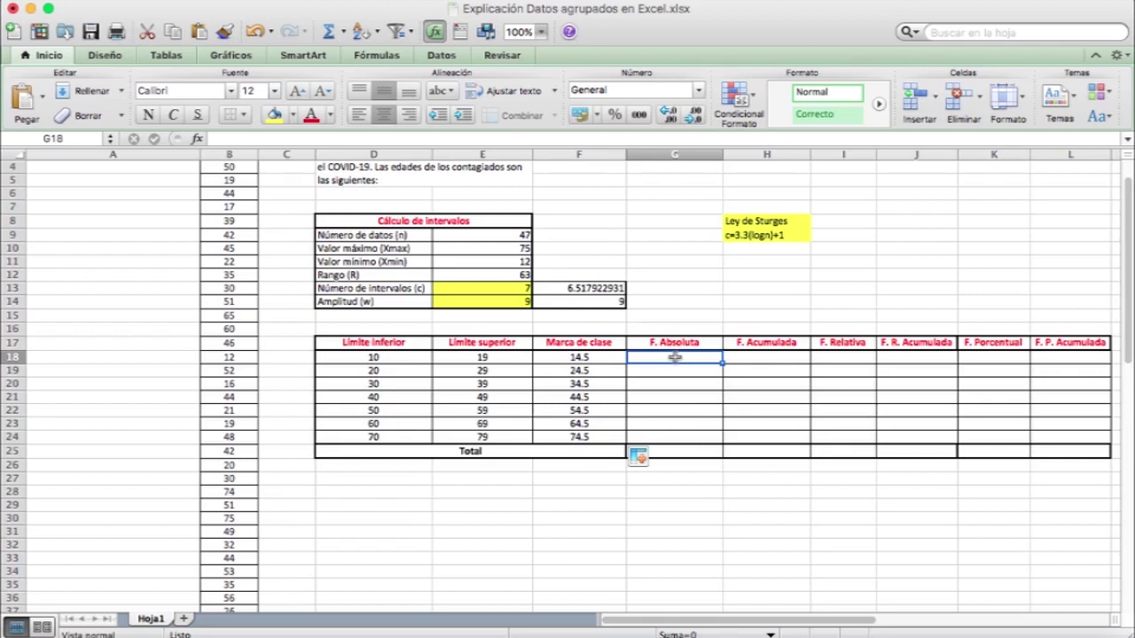
{"action": "double_click", "coordinate": [674, 357]}
{"action": "left_click", "coordinate": [297, 142]}
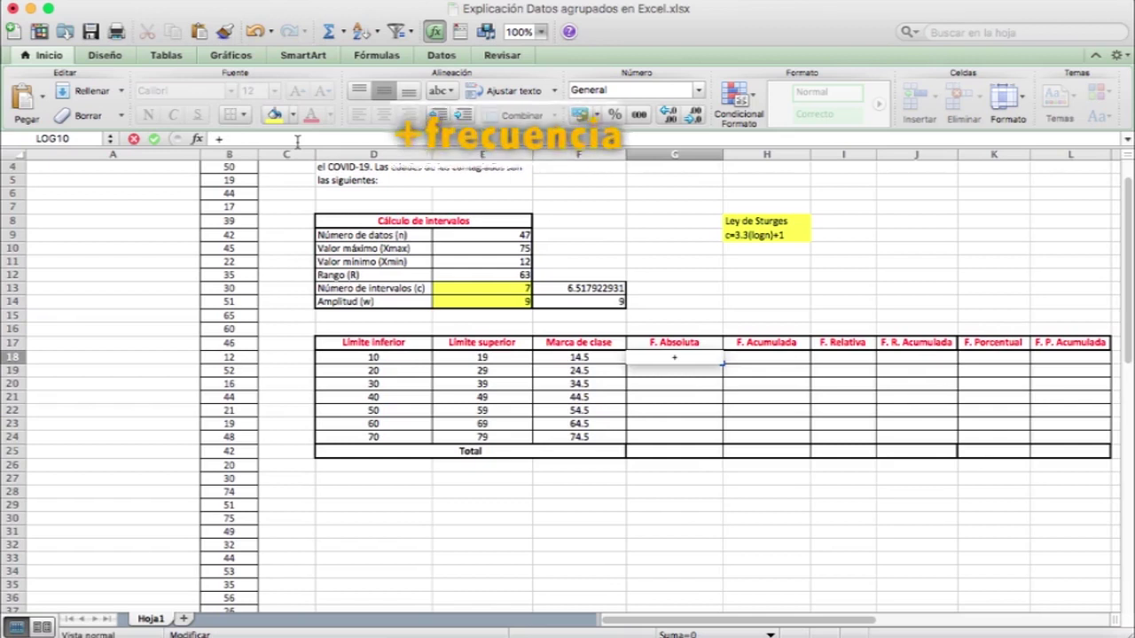
{"action": "type", "text": "ecuencia"}
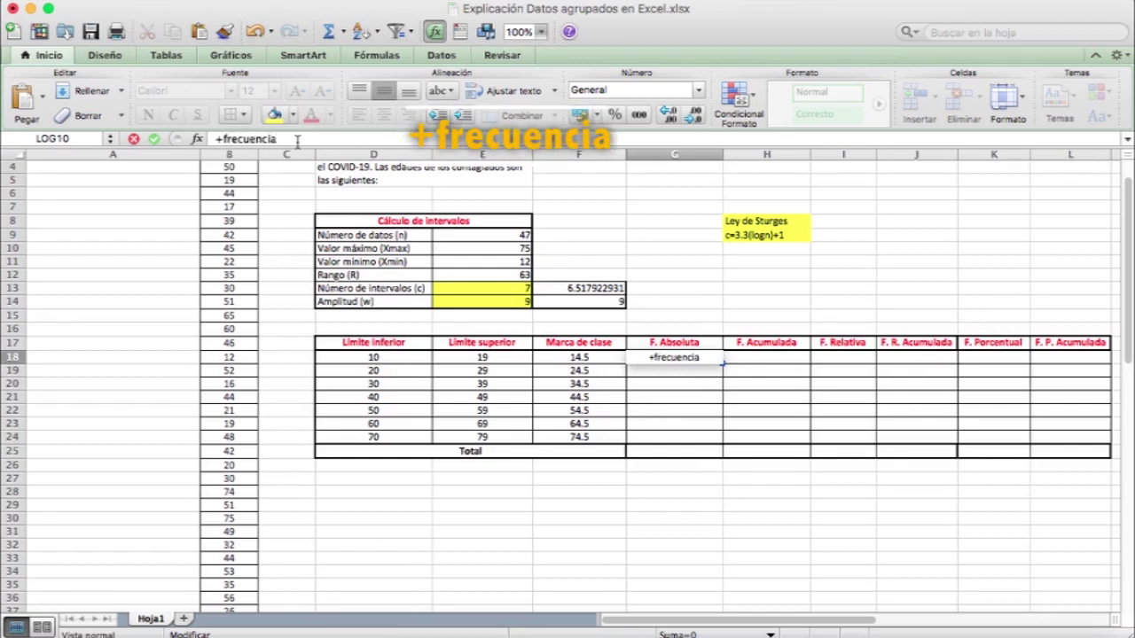
{"action": "type", "text": "("}
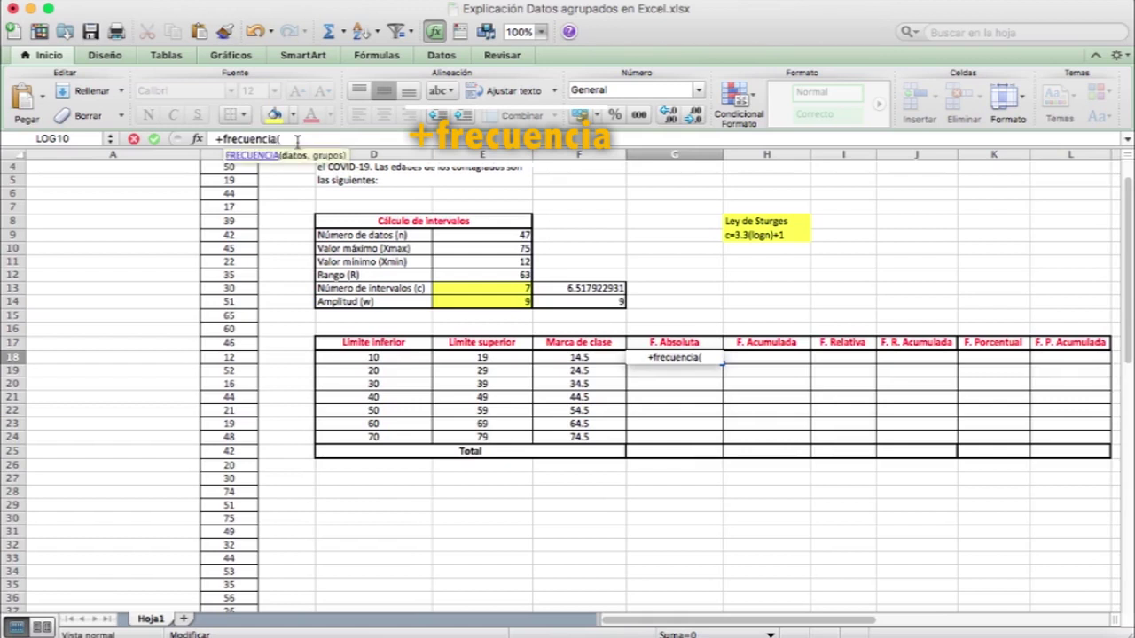
{"action": "scroll", "coordinate": [233, 250], "scroll_direction": "up", "scroll_amount": 1}
{"action": "scroll", "coordinate": [230, 250], "scroll_direction": "up", "scroll_amount": 2}
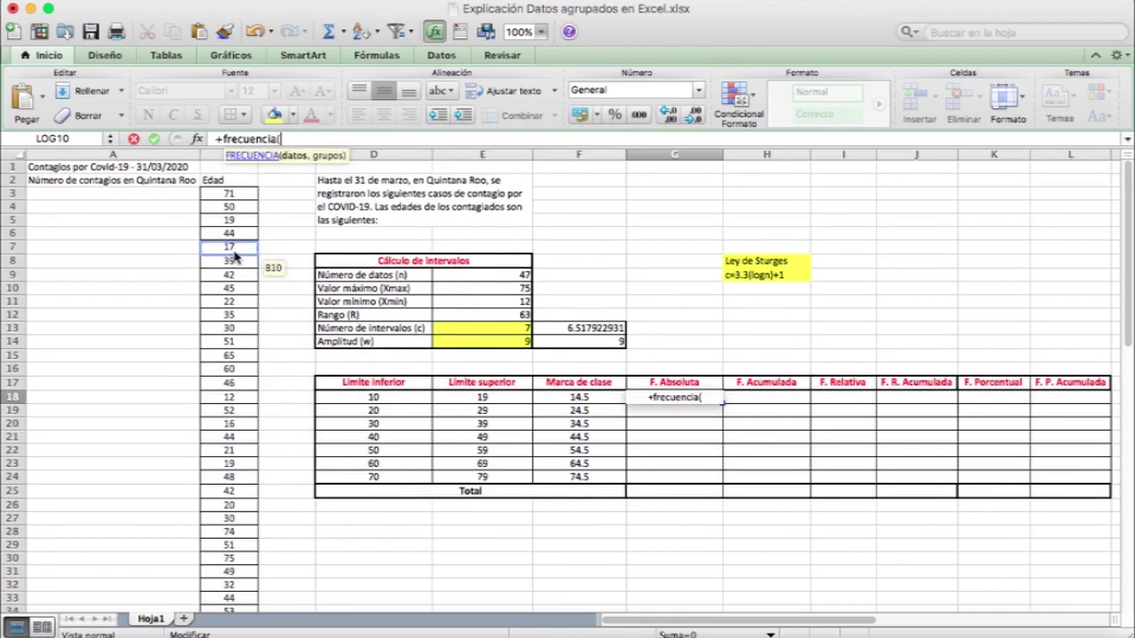
{"action": "left_click_drag", "start_coordinate": [216, 197], "coordinate": [213, 501]}
{"action": "scroll", "coordinate": [451, 463], "scroll_direction": "up", "scroll_amount": 8}
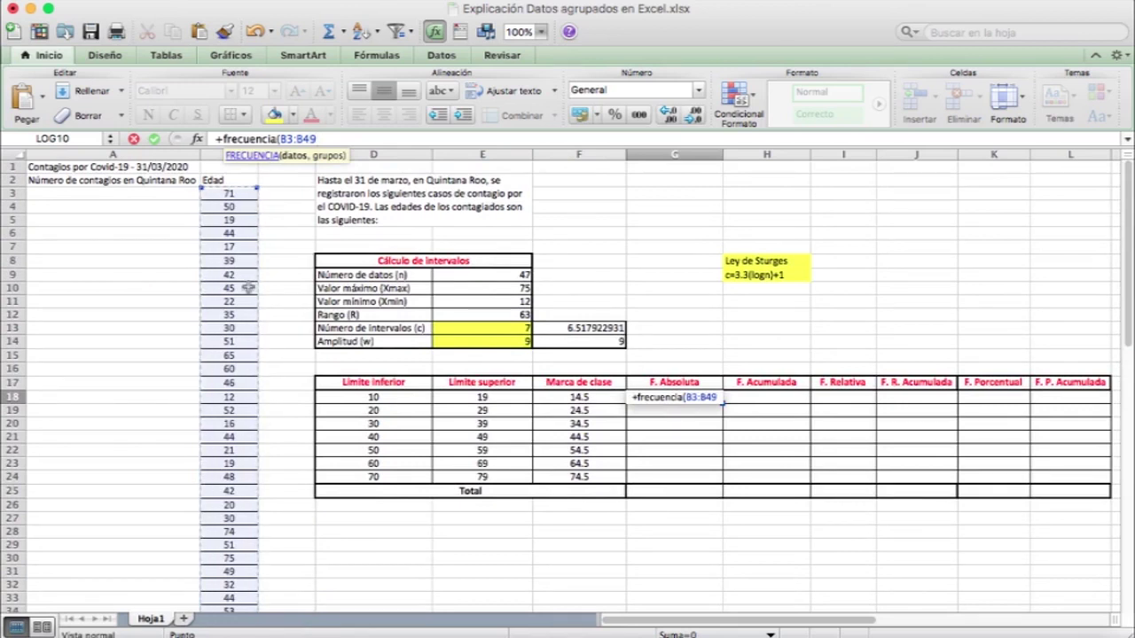
{"action": "type", "text": ","}
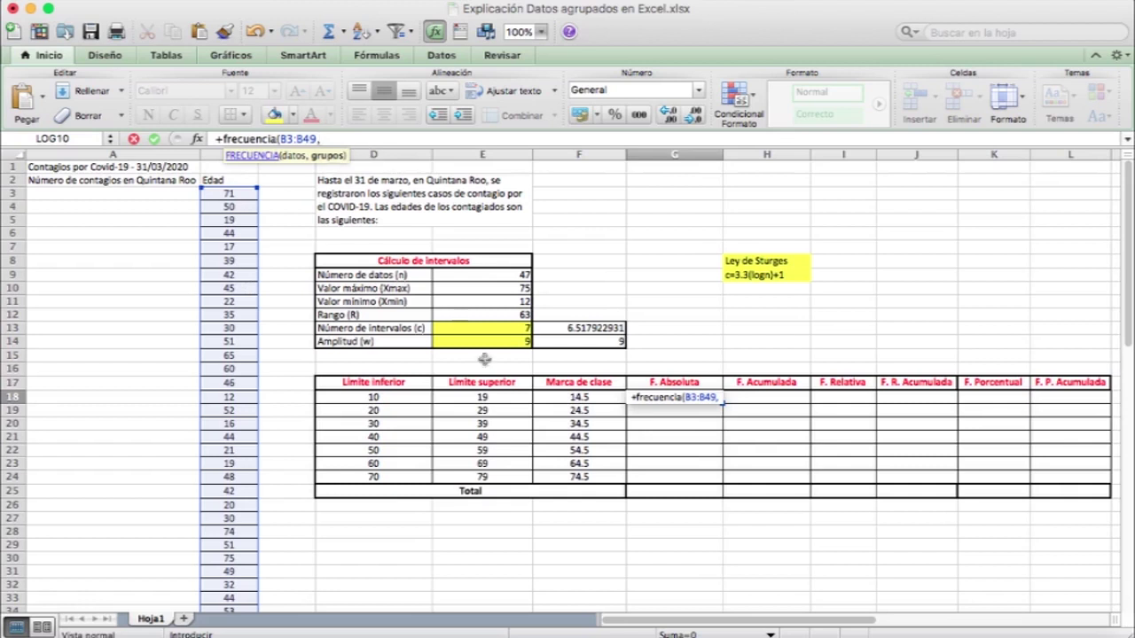
{"action": "left_click_drag", "start_coordinate": [461, 396], "coordinate": [501, 478]}
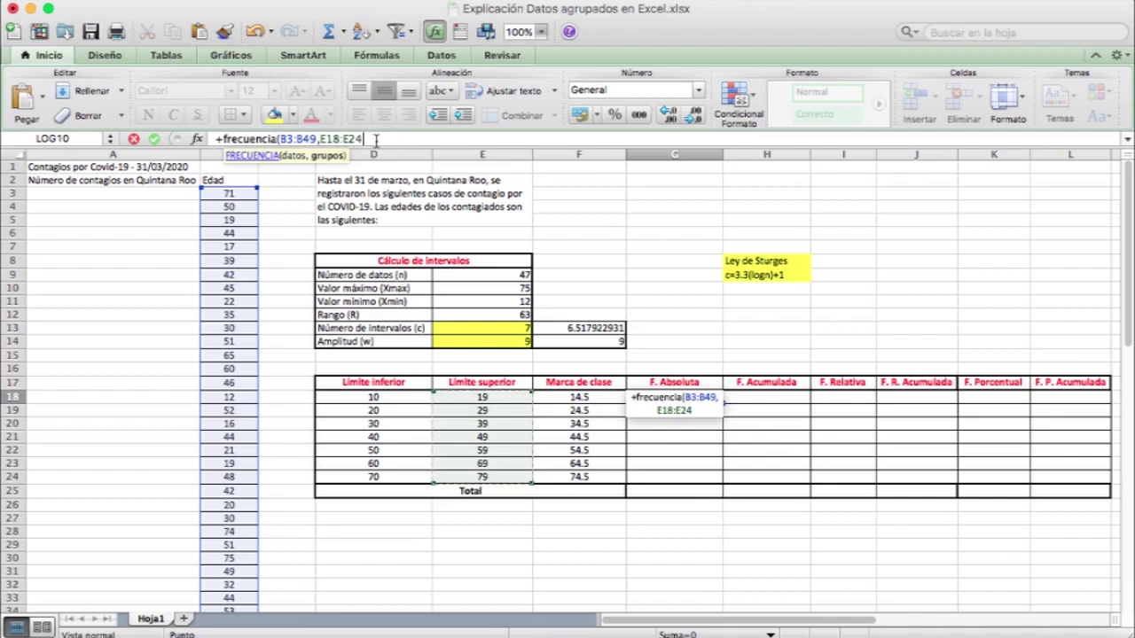
{"action": "type", "text": ")"}
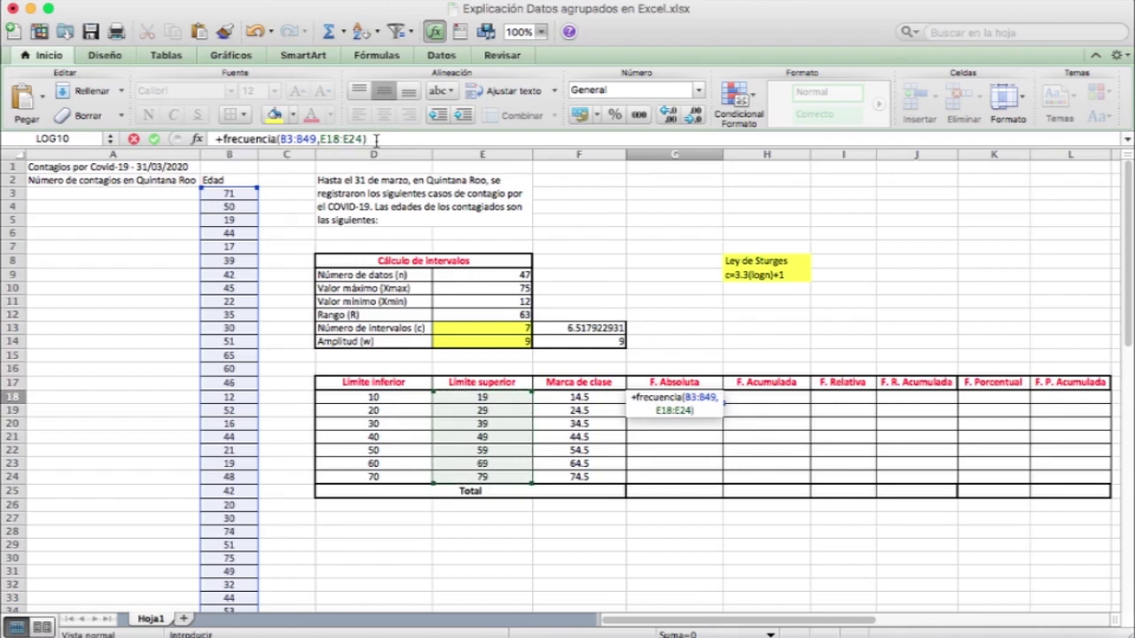
{"action": "key", "text": "Return"}
Step: Try to copy the FRECUENCIA formula from G18 down through G24, and undo the copy
{"action": "left_click", "coordinate": [669, 399]}
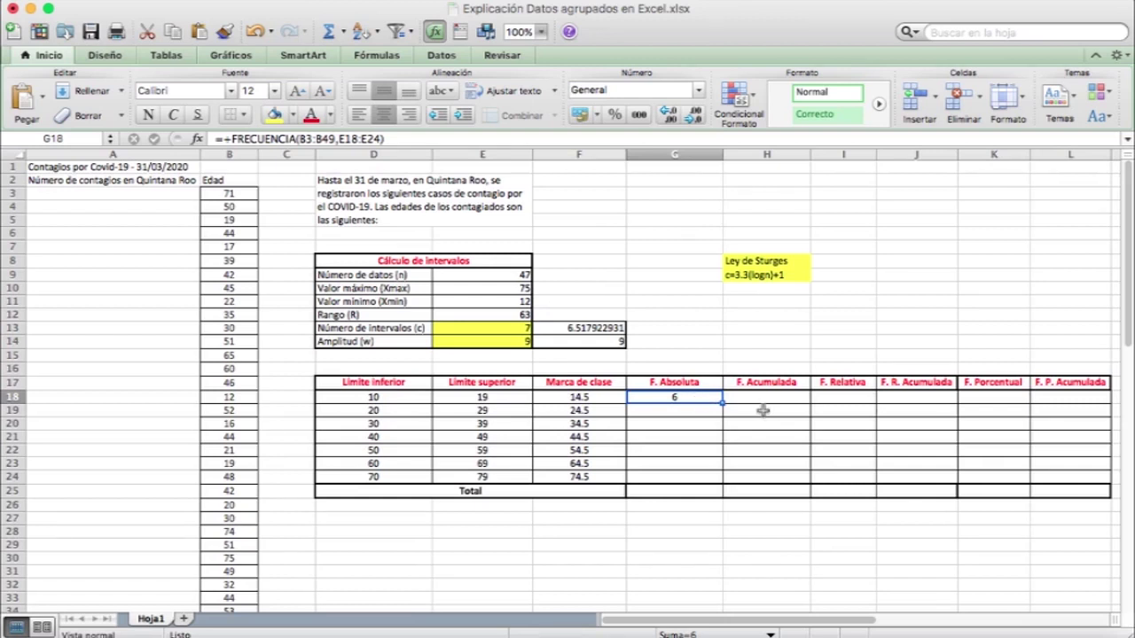
{"action": "left_click_drag", "start_coordinate": [722, 401], "coordinate": [721, 479]}
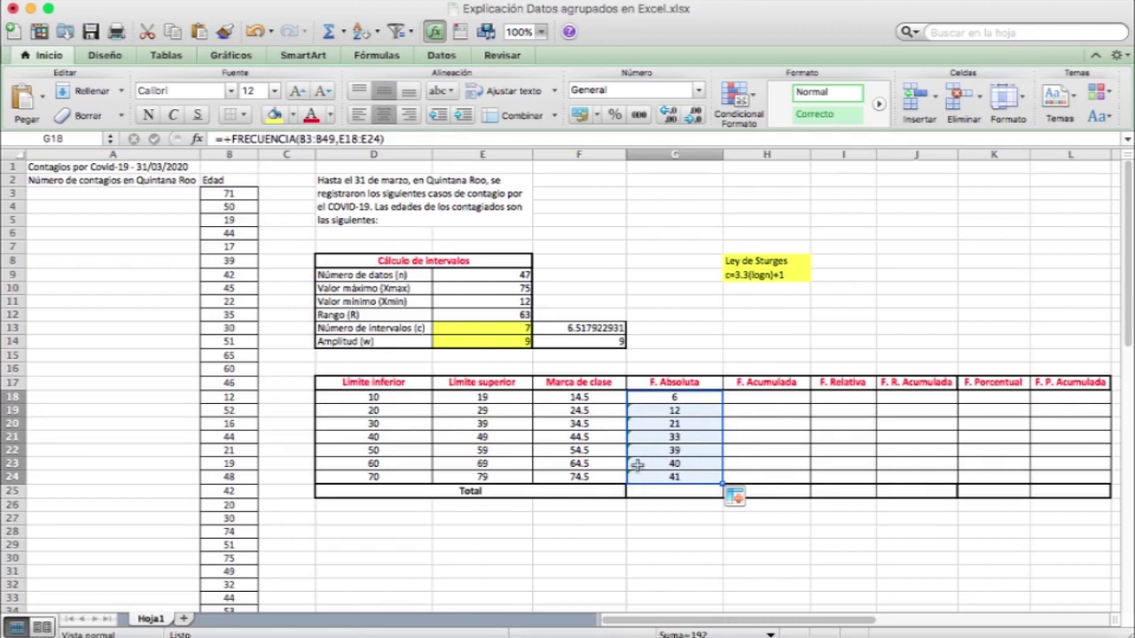
{"action": "key", "text": "super+z"}
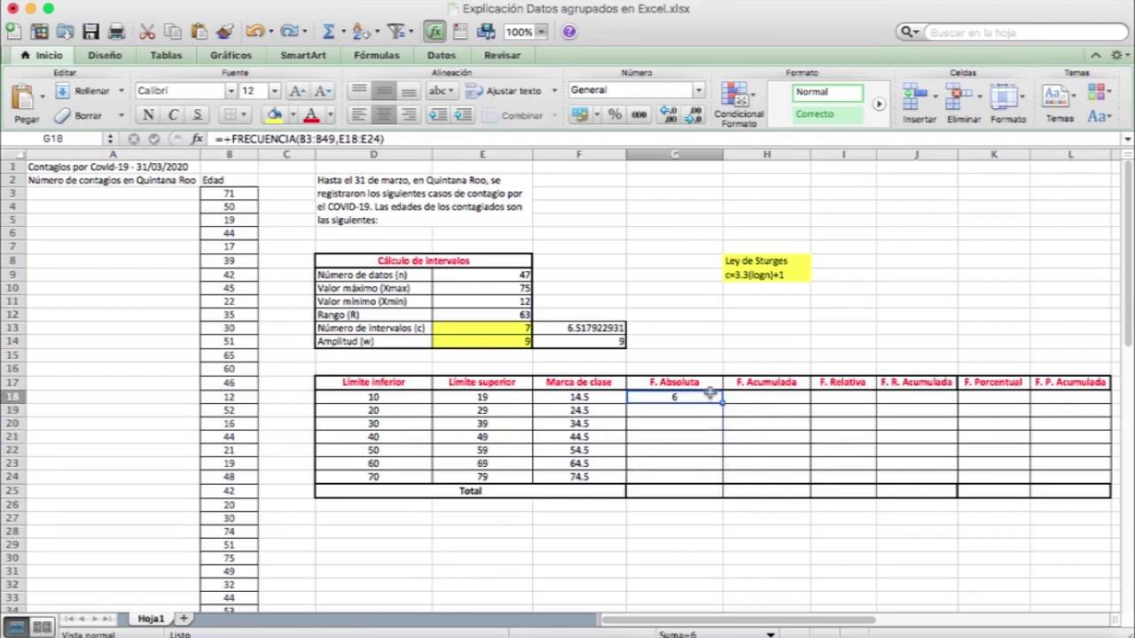
Step: Enter the FRECUENCIA formula of G18 as an array formula across the range G18:G24
{"action": "left_click", "coordinate": [704, 396]}
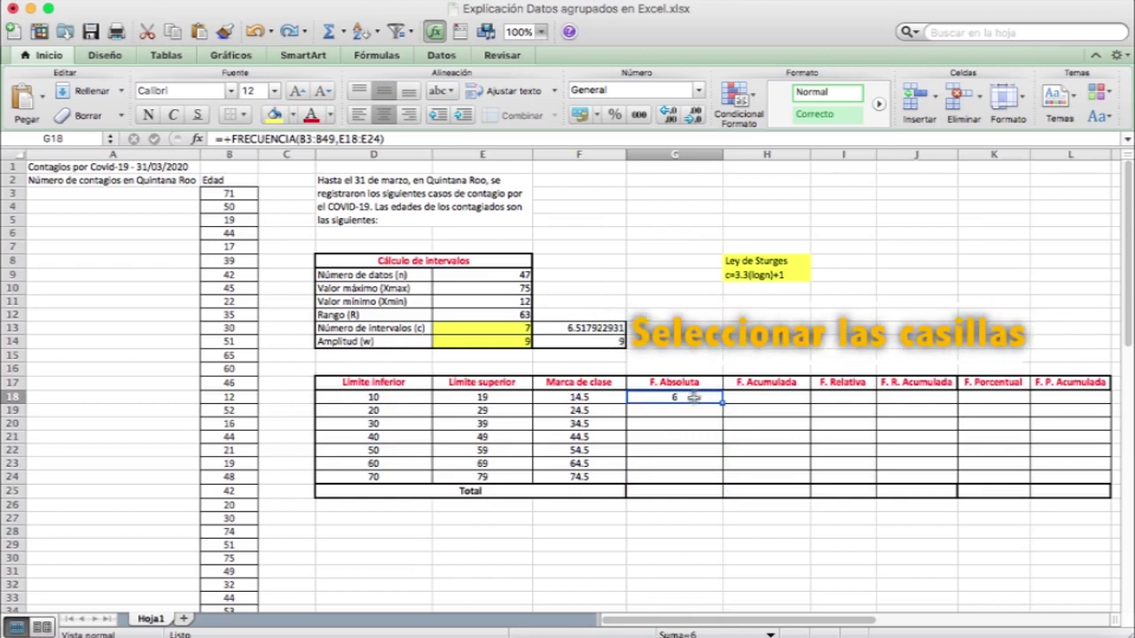
{"action": "left_click_drag", "start_coordinate": [676, 397], "coordinate": [680, 477]}
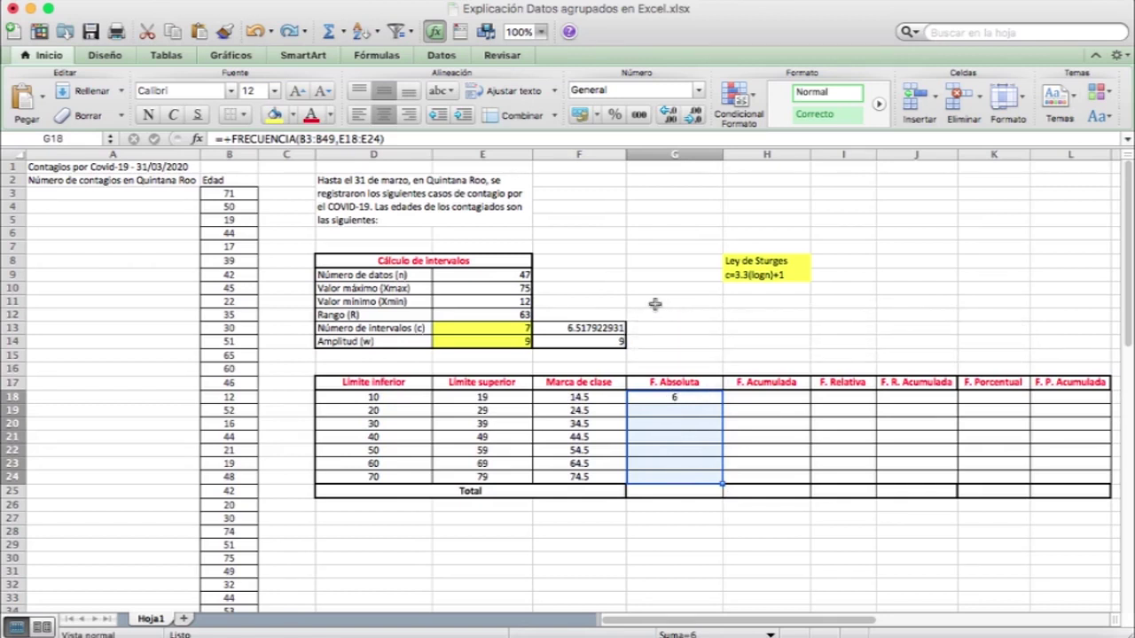
{"action": "key", "text": "F2"}
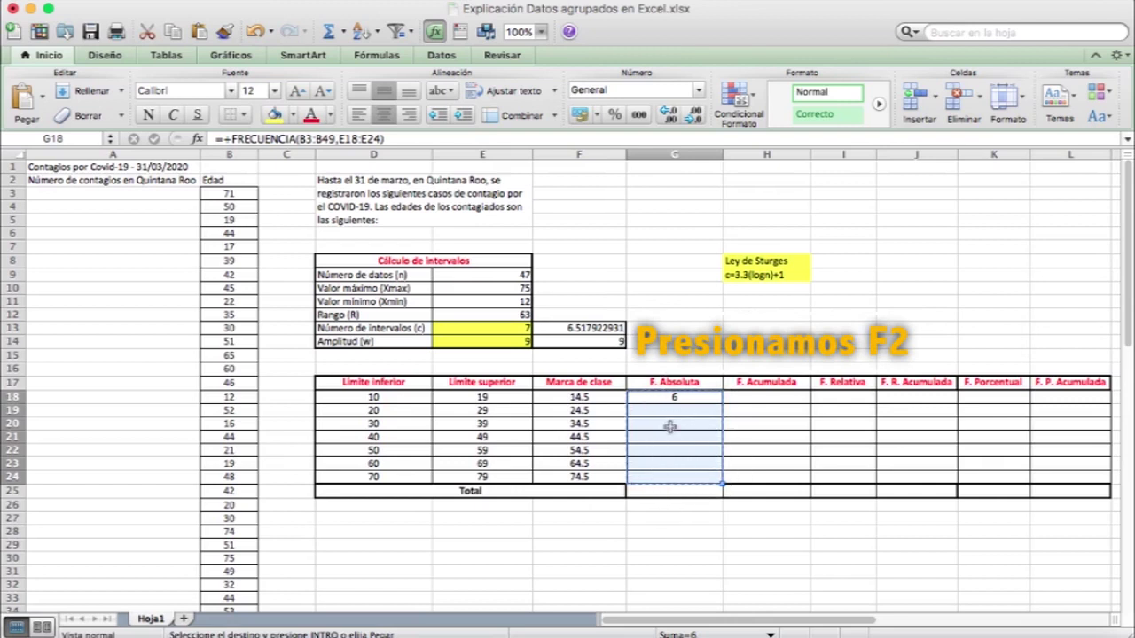
{"action": "left_click", "coordinate": [398, 140]}
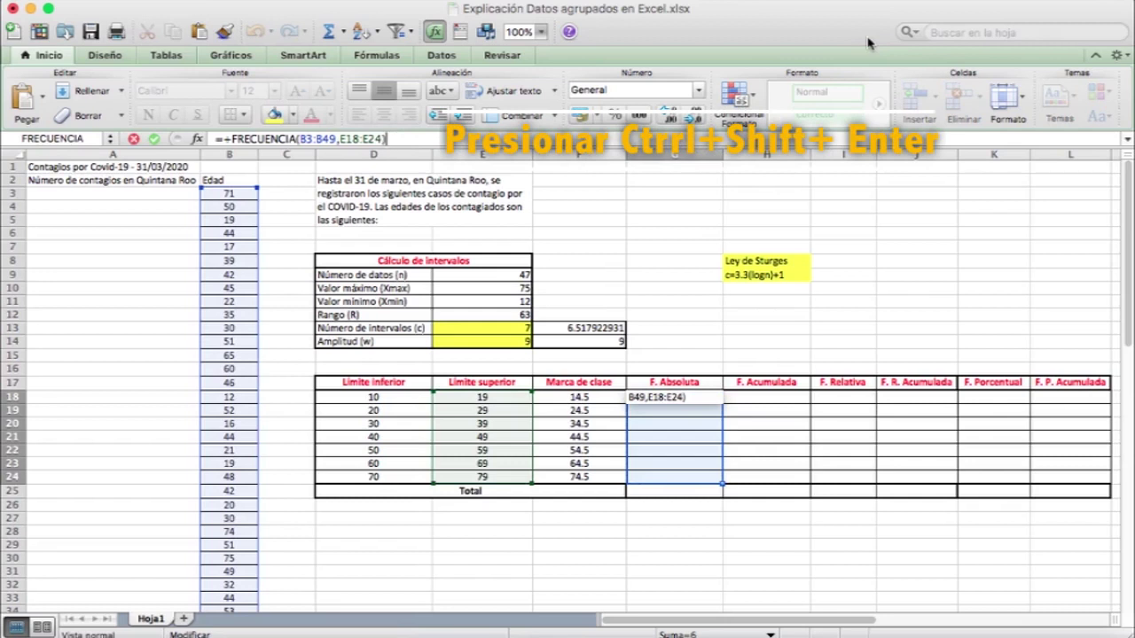
{"action": "key", "text": "ctrl+shift+Return"}
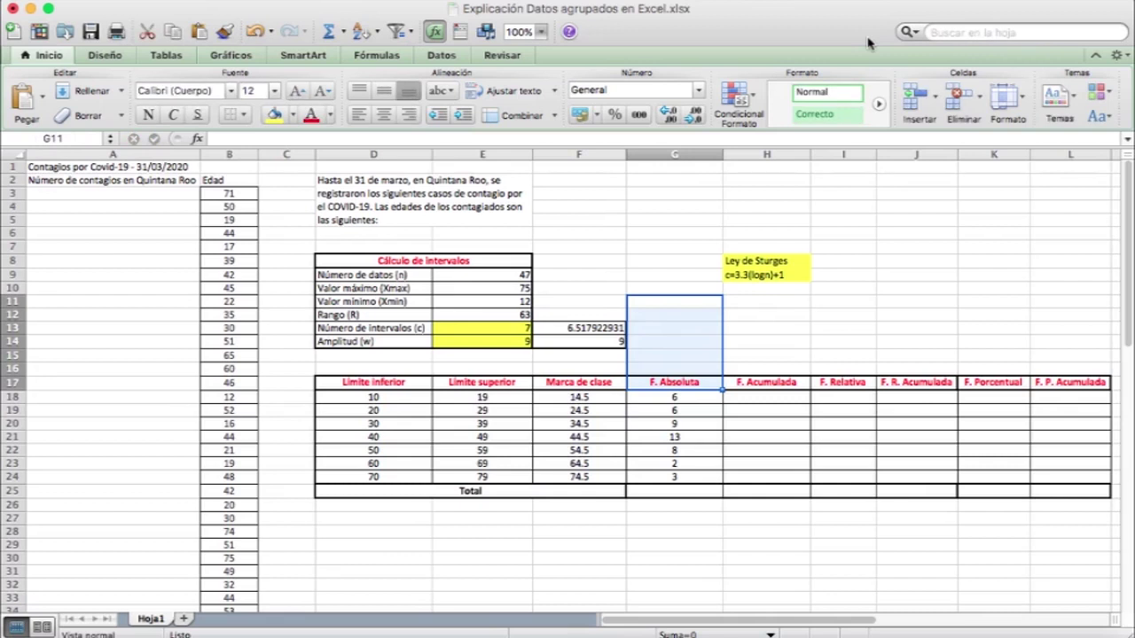
Step: Check the array formula in the F. Absoluta cells and examine the sum of the range G18:G24
{"action": "left_click", "coordinate": [685, 397]}
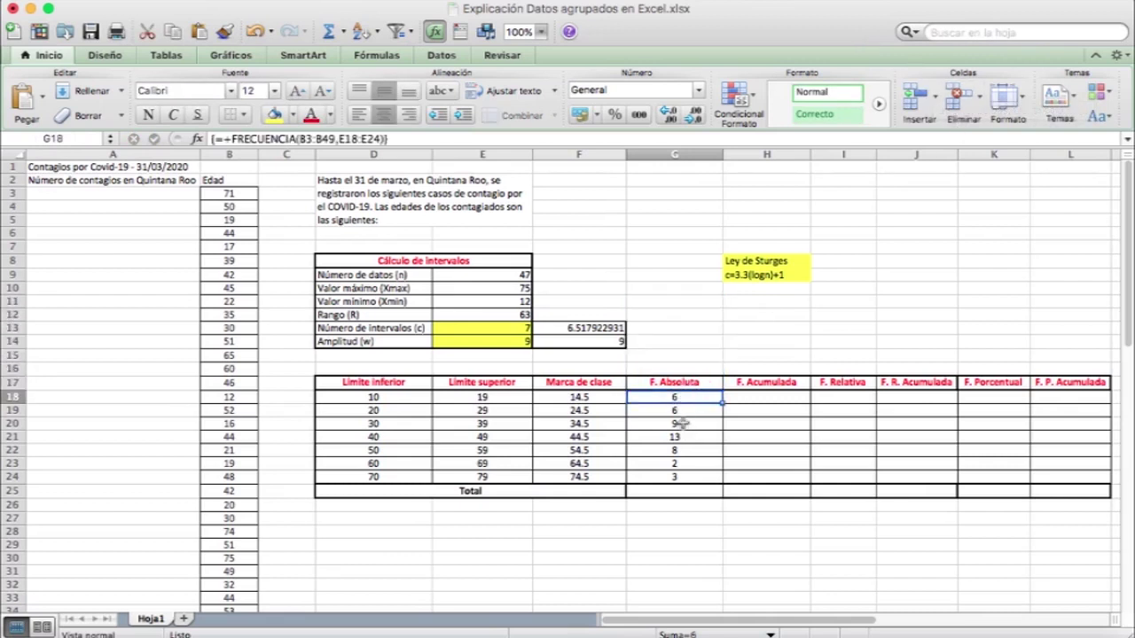
{"action": "left_click", "coordinate": [679, 412]}
{"action": "left_click", "coordinate": [676, 436]}
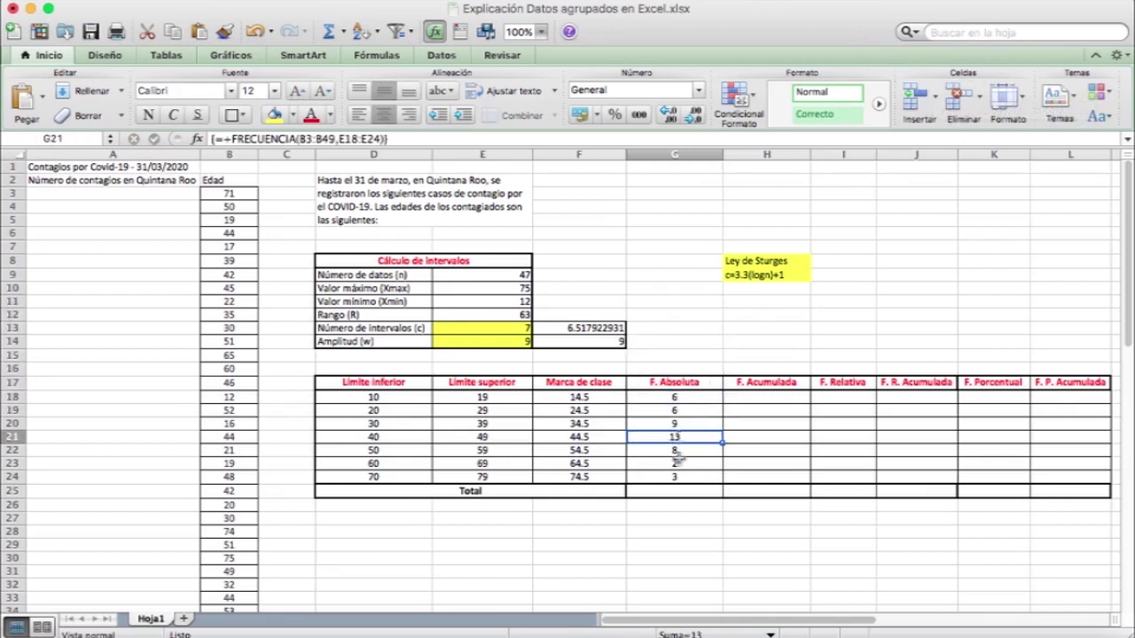
{"action": "left_click", "coordinate": [678, 452]}
{"action": "left_click", "coordinate": [677, 465]}
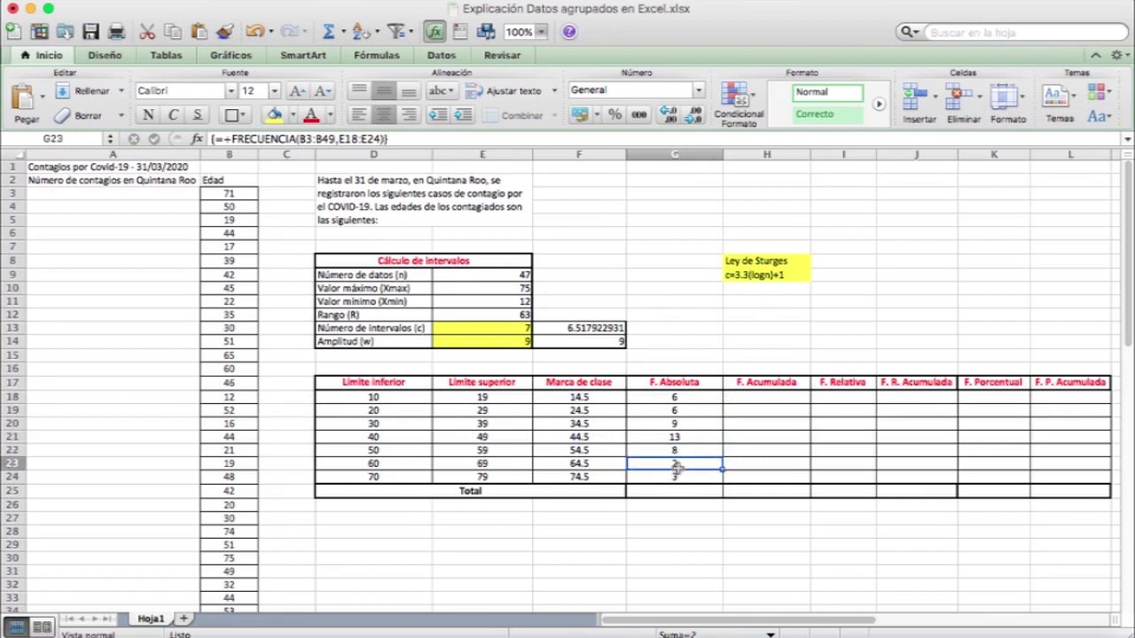
{"action": "left_click", "coordinate": [676, 479]}
{"action": "left_click", "coordinate": [673, 411]}
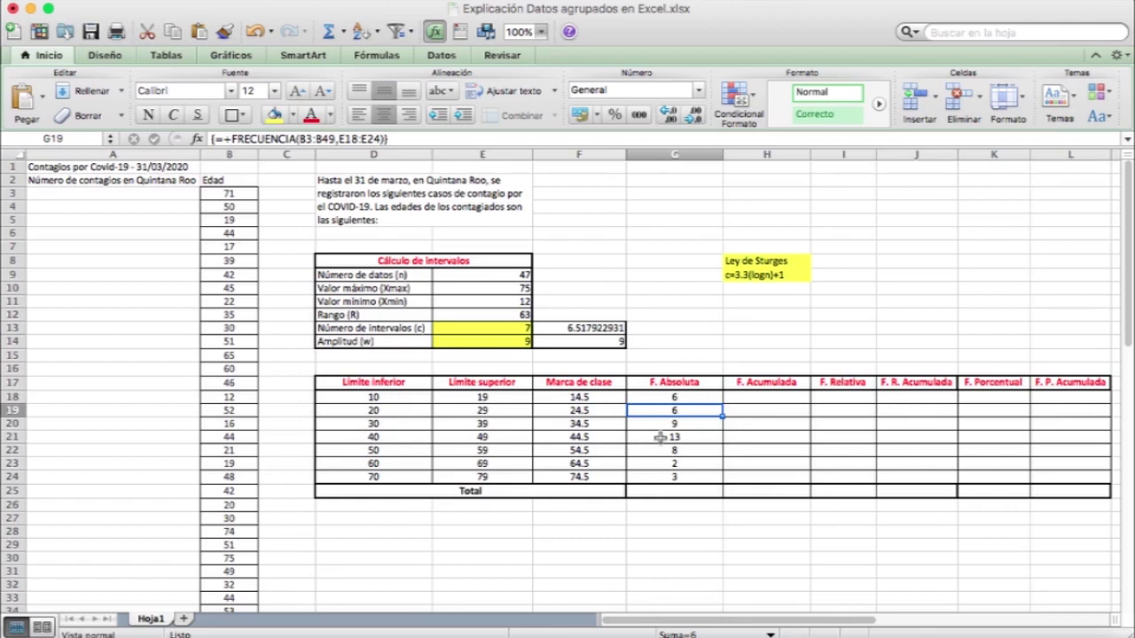
{"action": "left_click_drag", "start_coordinate": [663, 397], "coordinate": [673, 477]}
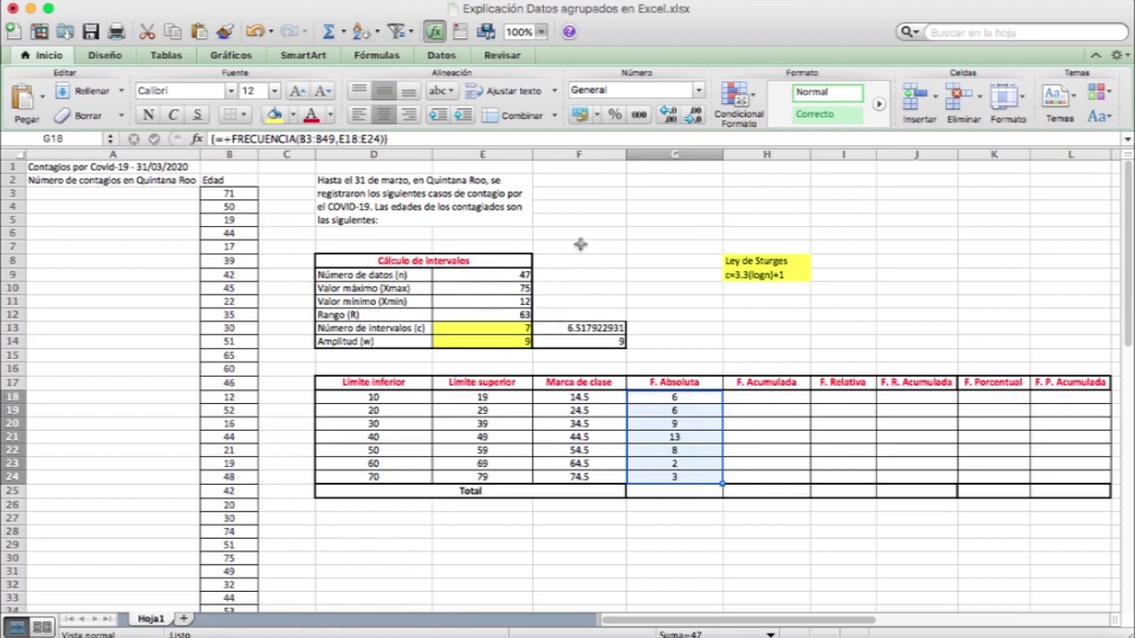
Step: Total the absolute frequencies in cell G25 with the formula =SUMA(G18:G24)
{"action": "left_click", "coordinate": [665, 494]}
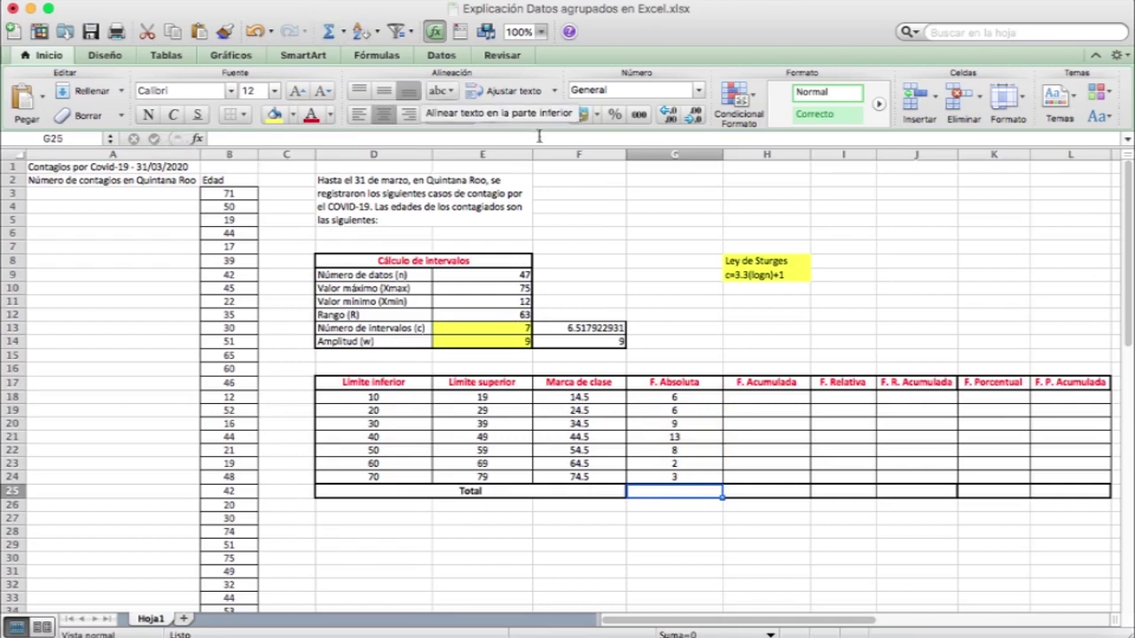
{"action": "left_click", "coordinate": [329, 34]}
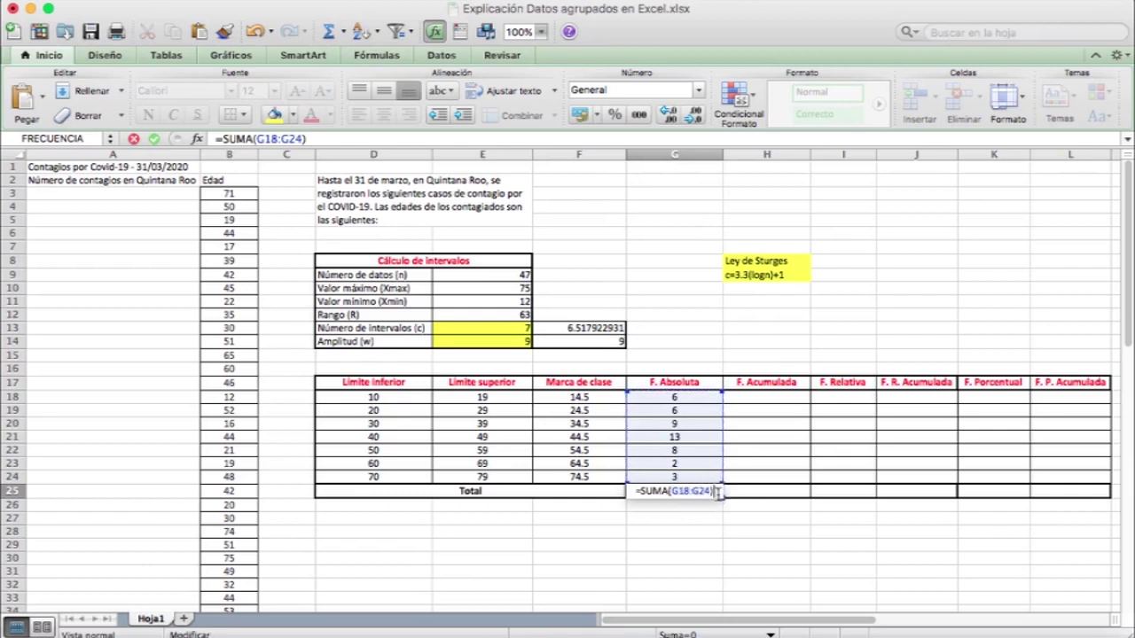
{"action": "key", "text": "Return"}
{"action": "left_click", "coordinate": [685, 490]}
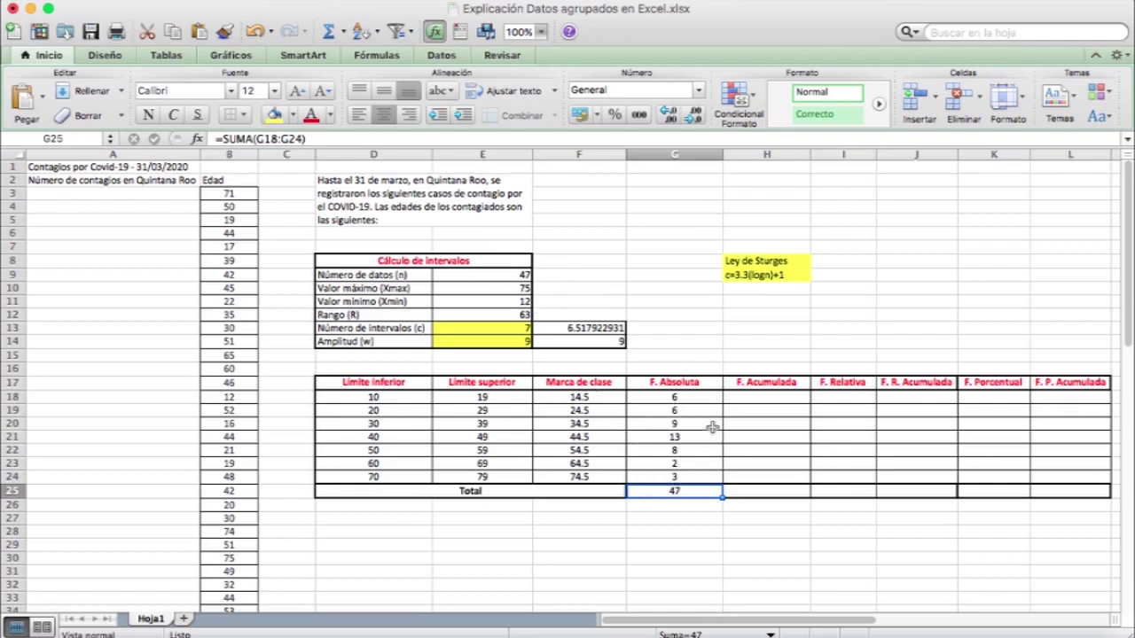
Step: Set the first F. Acumulada in cell H18 equal to the first absolute frequency with the formula +G18
{"action": "left_click", "coordinate": [764, 396]}
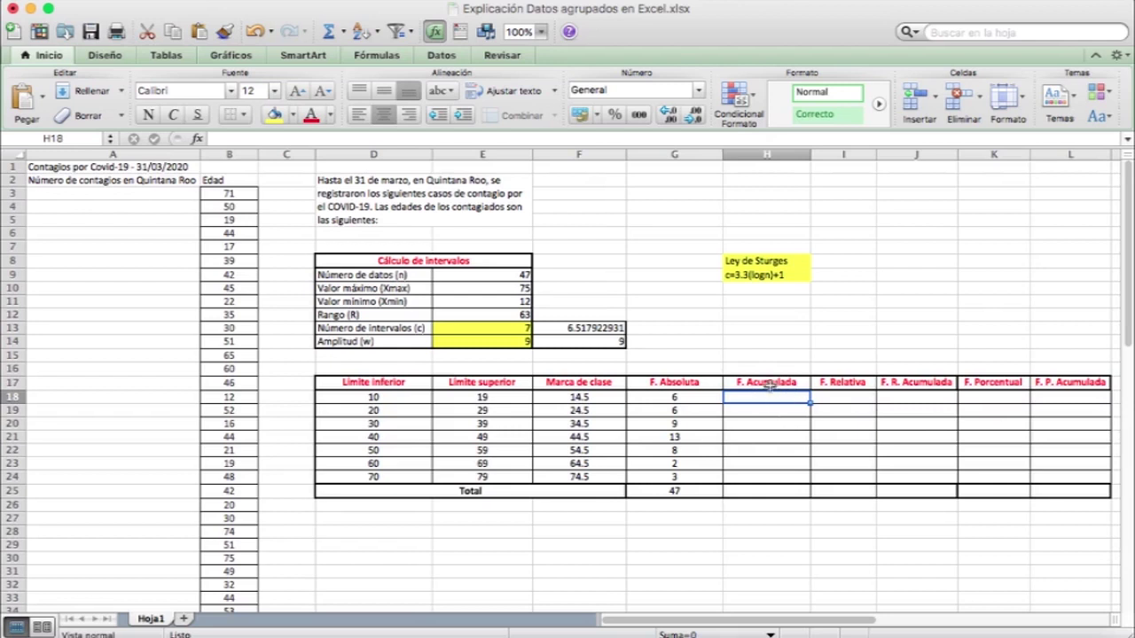
{"action": "left_click", "coordinate": [690, 398]}
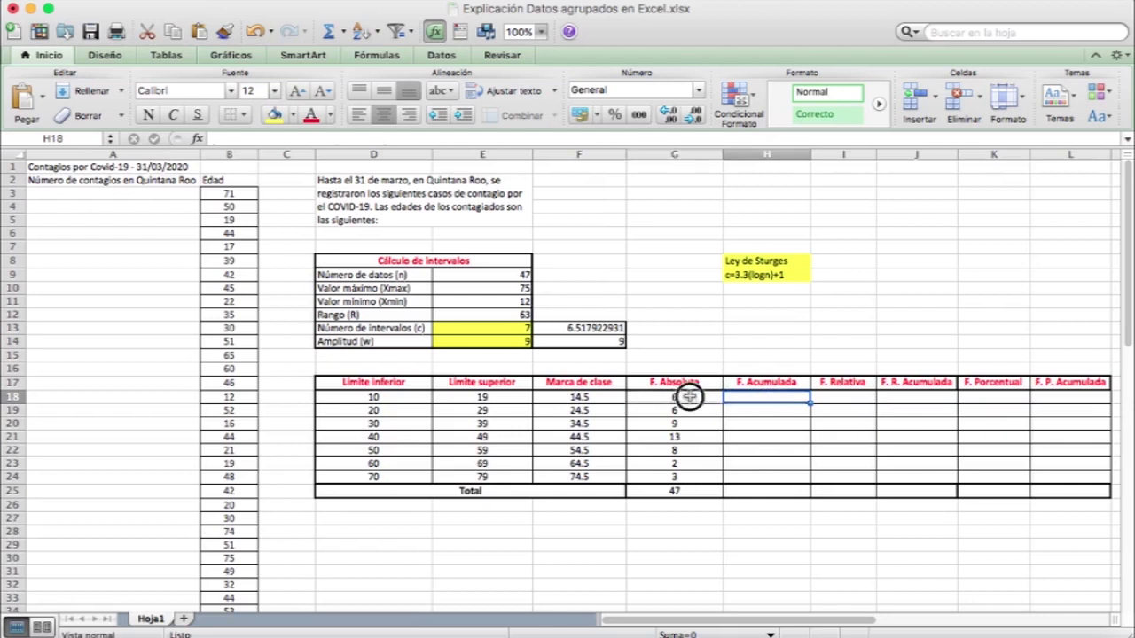
{"action": "left_click", "coordinate": [749, 398]}
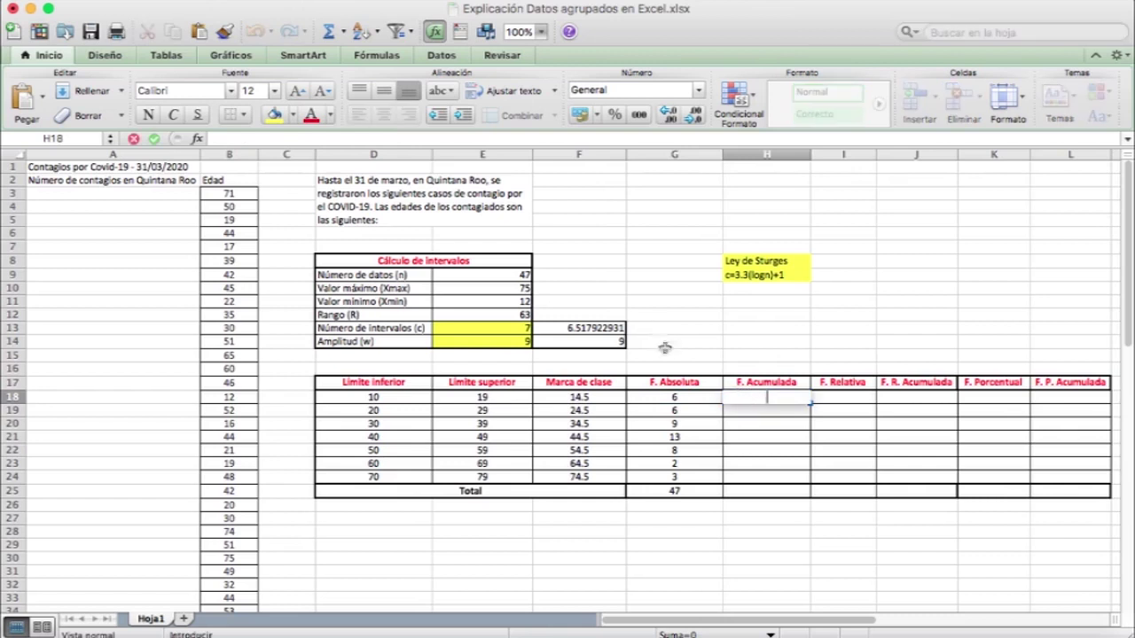
{"action": "left_click", "coordinate": [373, 139]}
{"action": "type", "text": "+"}
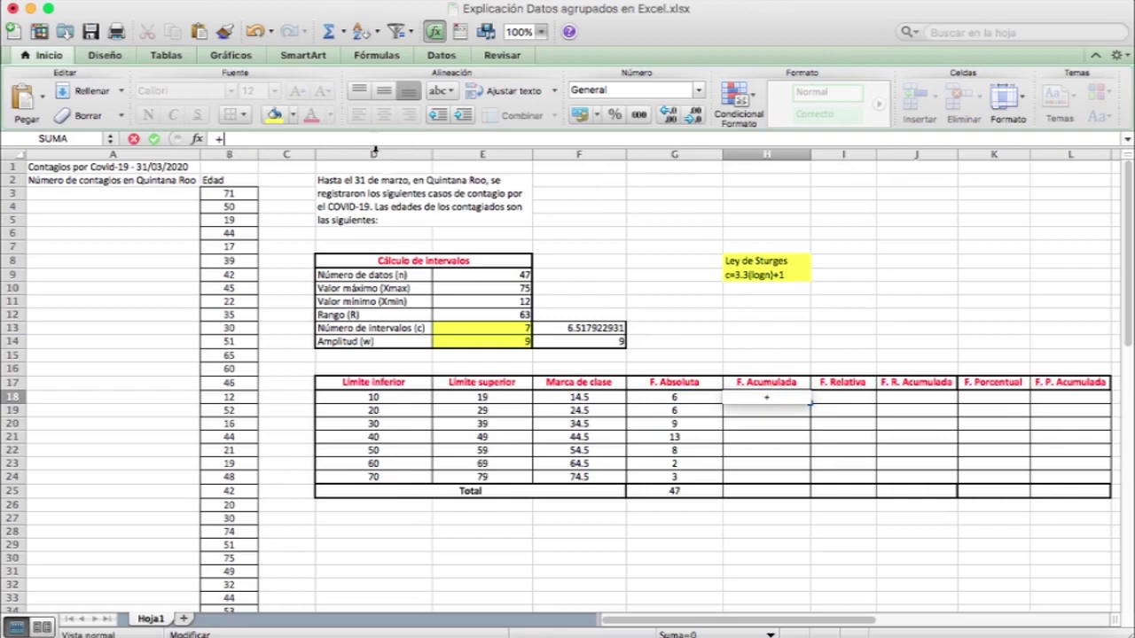
{"action": "left_click", "coordinate": [677, 398]}
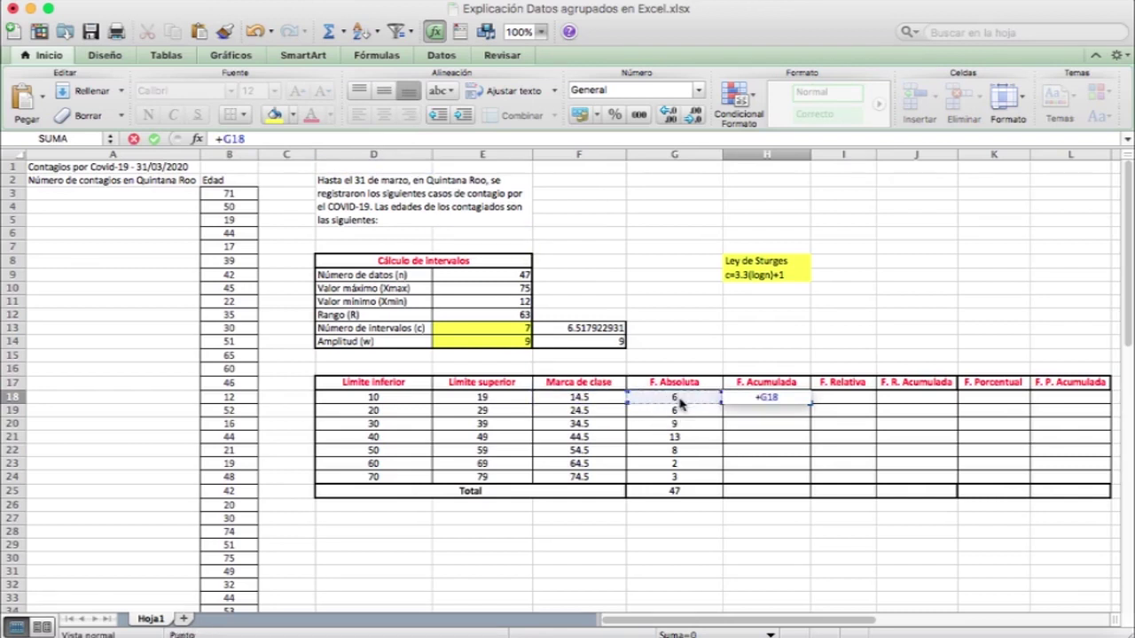
{"action": "key", "text": "Return"}
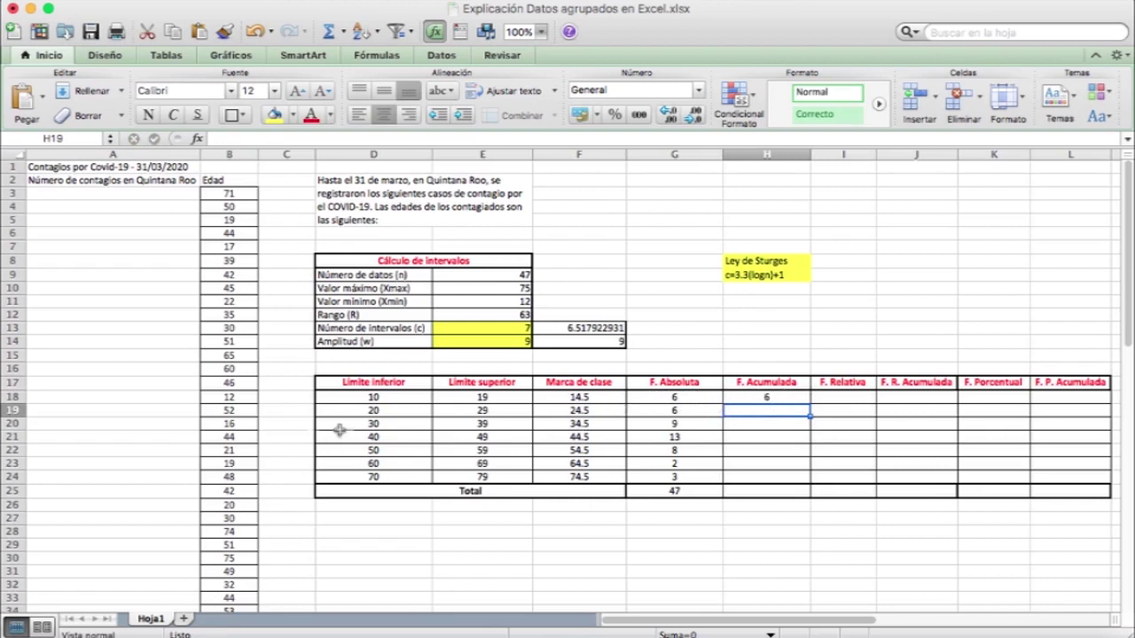
Step: Calculate the second F. Acumulada in cell H19 with the formula +H18+G19
{"action": "double_click", "coordinate": [766, 411]}
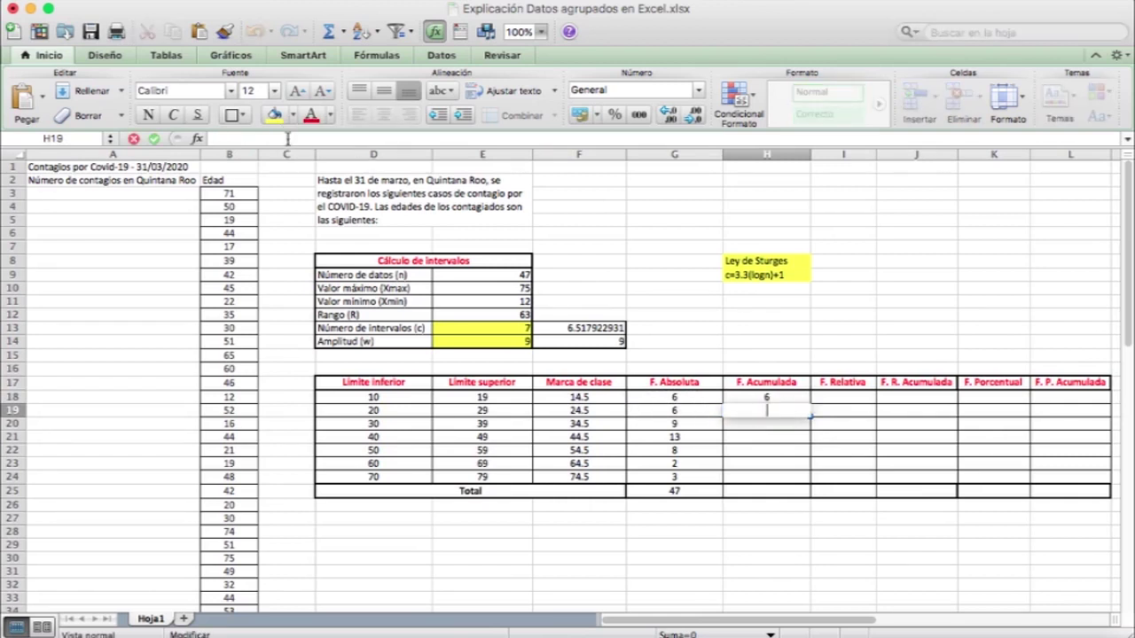
{"action": "type", "text": "+"}
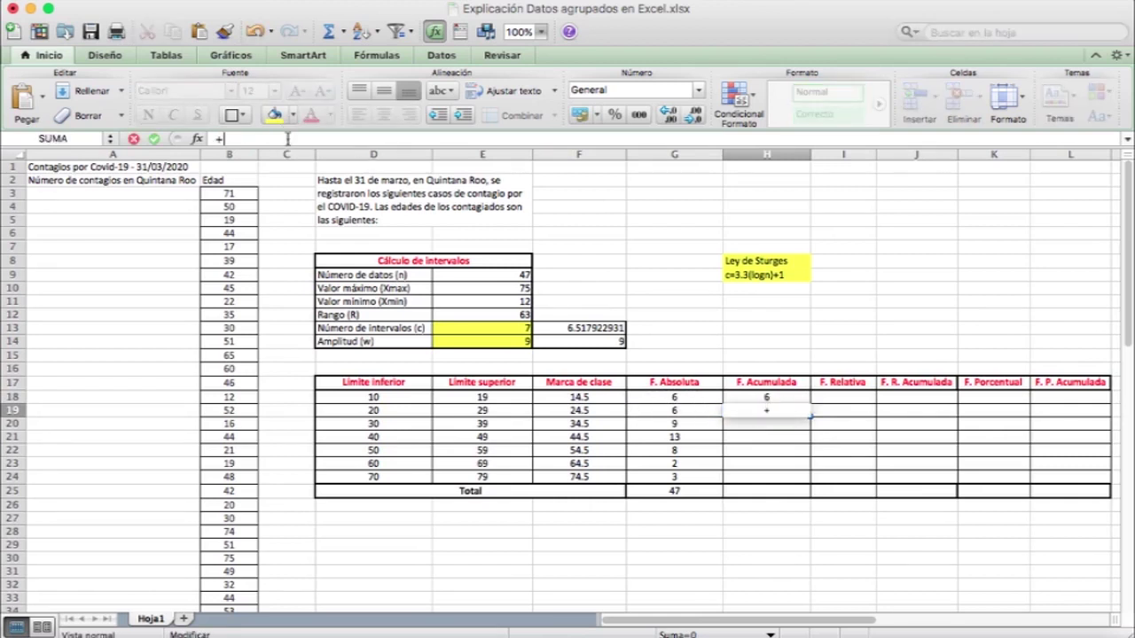
{"action": "left_click", "coordinate": [776, 397]}
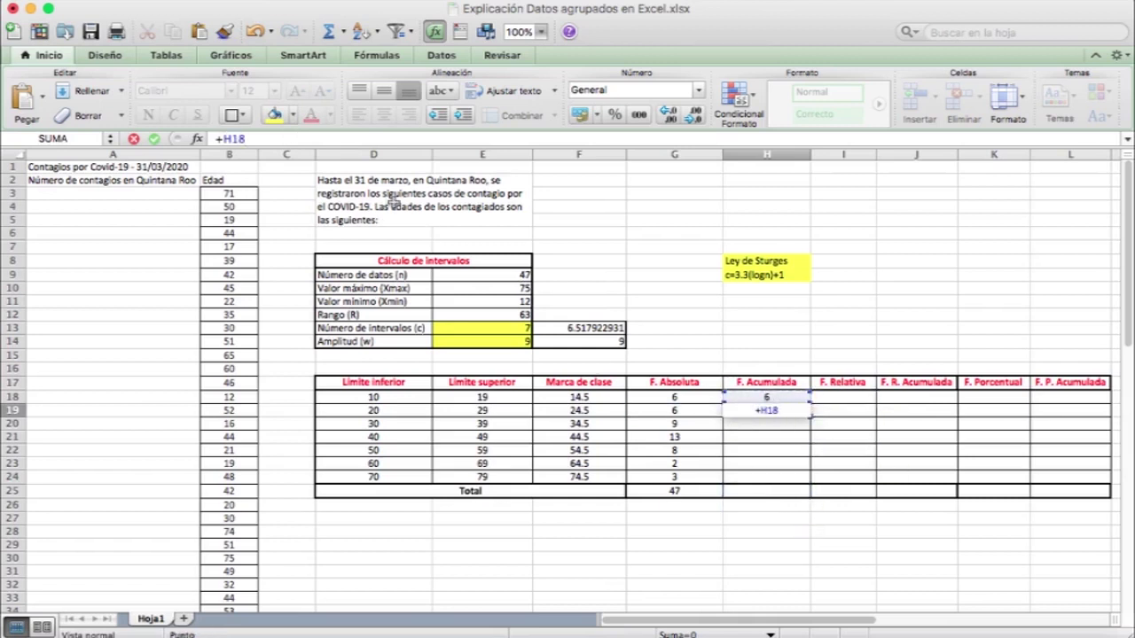
{"action": "type", "text": "+"}
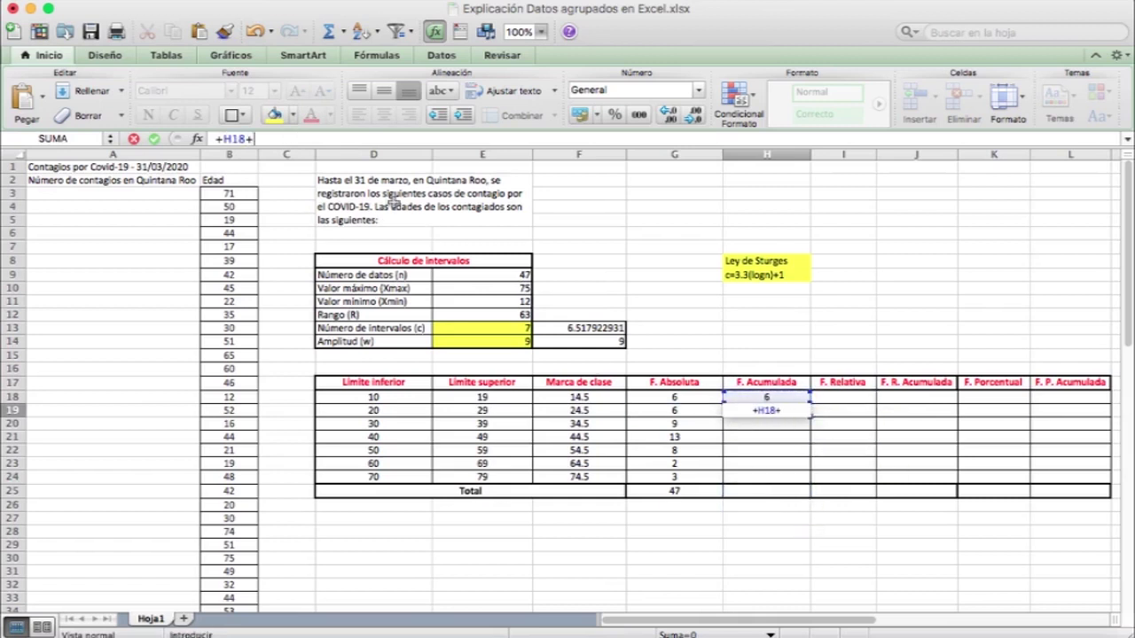
{"action": "left_click", "coordinate": [683, 411]}
{"action": "key", "text": "Return"}
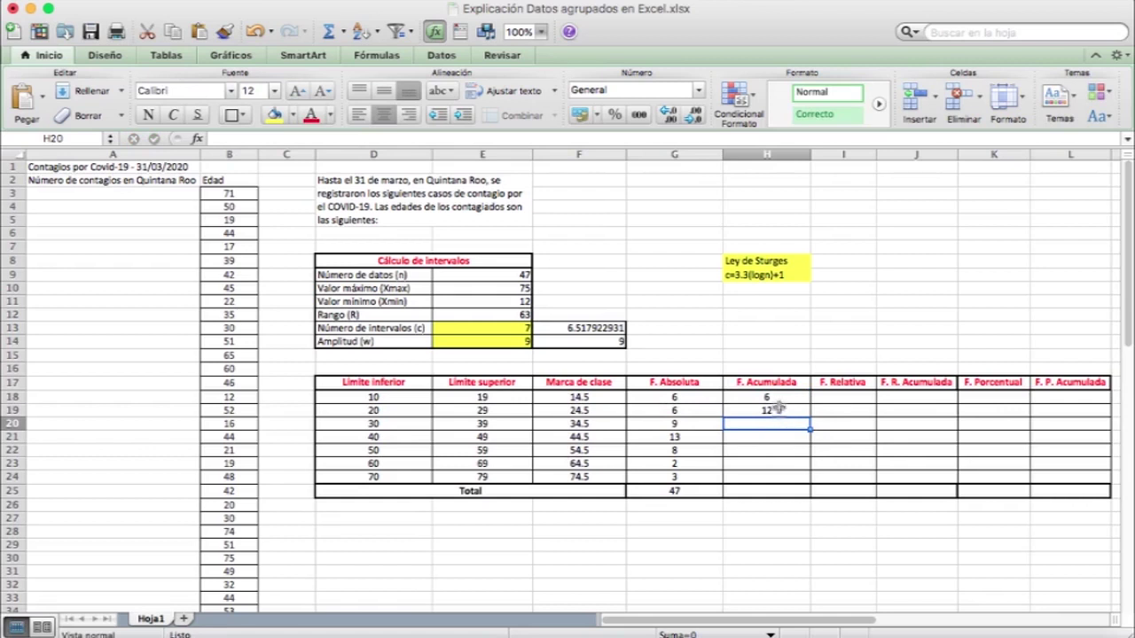
Step: Fill the cumulative frequency formula of H19 down through cell H24
{"action": "left_click", "coordinate": [776, 413]}
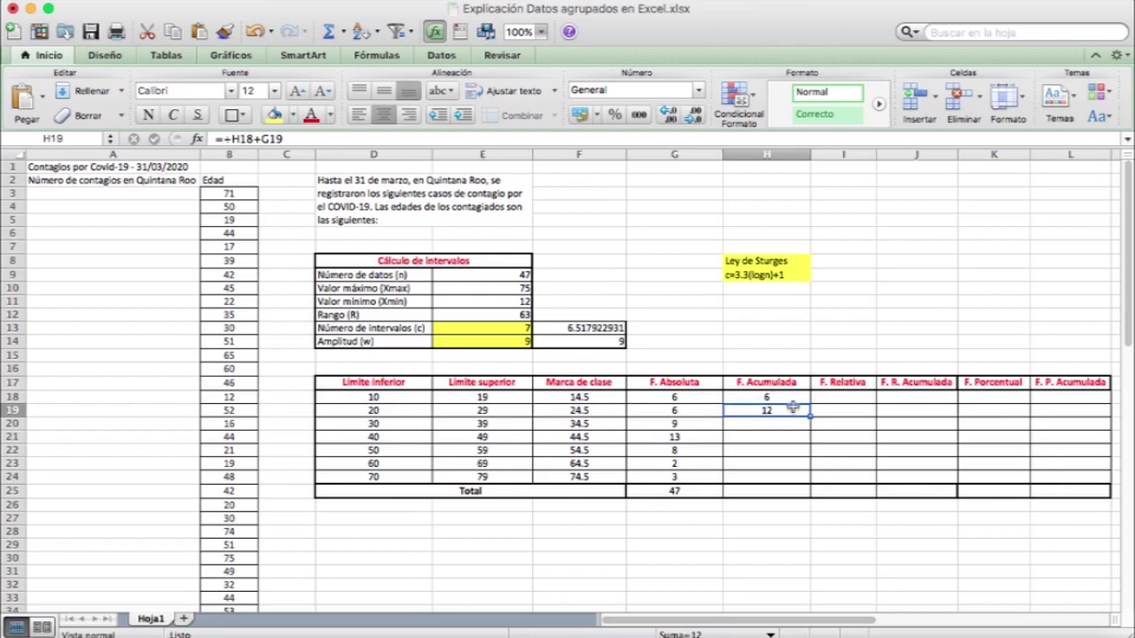
{"action": "left_click_drag", "start_coordinate": [810, 415], "coordinate": [812, 487]}
{"action": "left_click", "coordinate": [782, 476]}
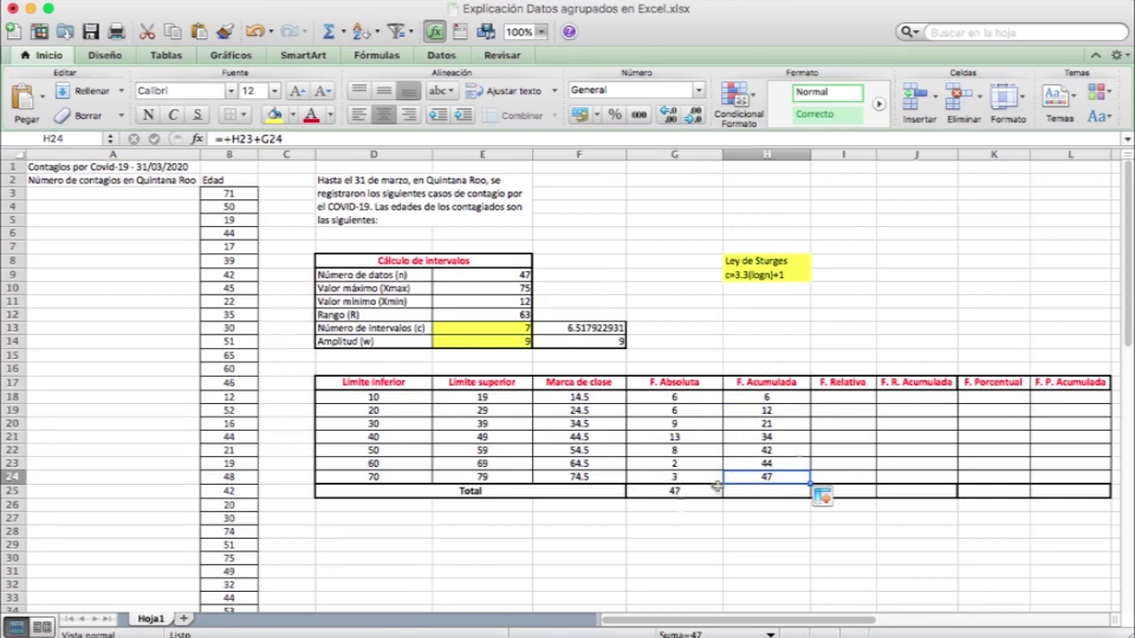
Step: Compare the last cumulative frequency in H24 with the absolute frequency total in G25
{"action": "left_click", "coordinate": [682, 490]}
{"action": "left_click", "coordinate": [780, 476]}
{"action": "left_click", "coordinate": [676, 490]}
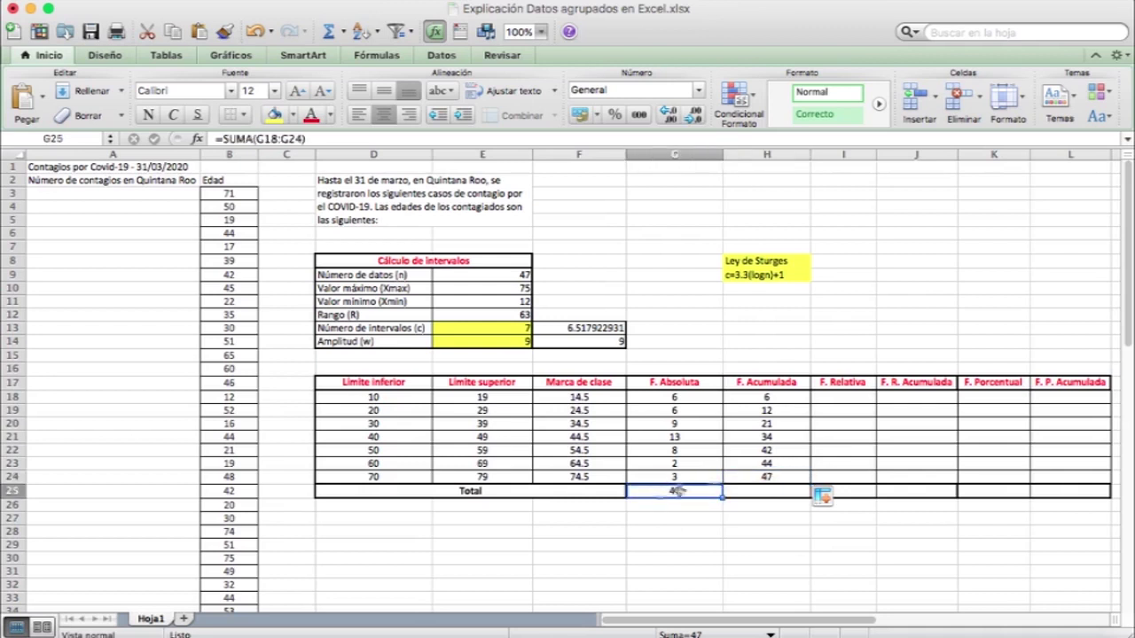
{"action": "left_click", "coordinate": [755, 476]}
{"action": "left_click", "coordinate": [678, 492]}
Step: Calculate the first F. Relativa in cell I18 by dividing the absolute frequency by the total with =G18/G25
{"action": "left_click", "coordinate": [851, 397]}
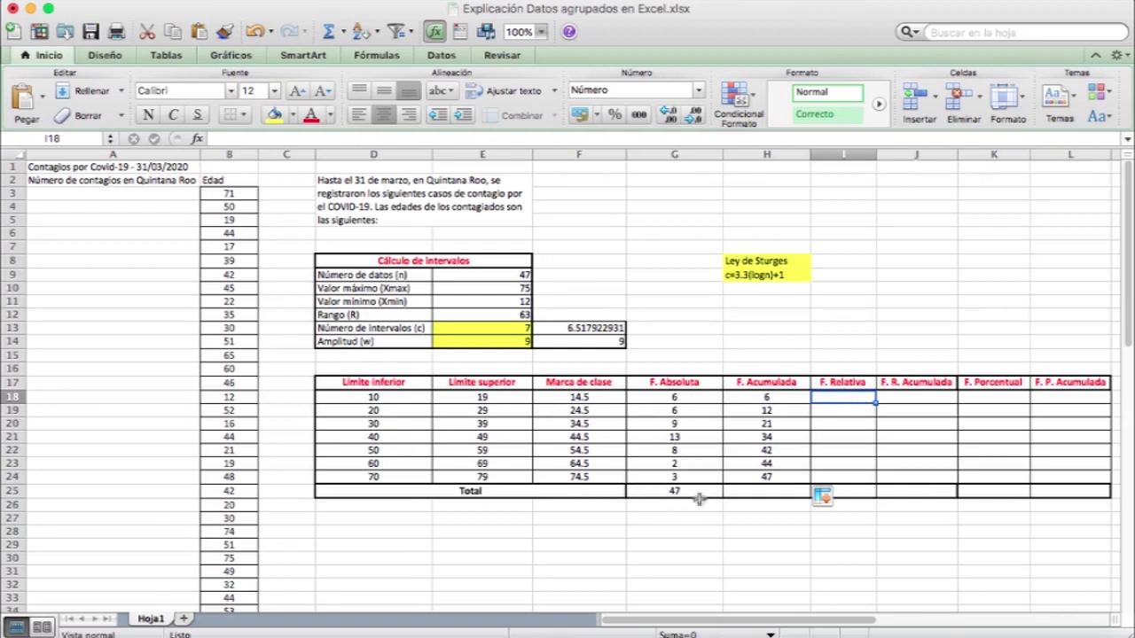
{"action": "double_click", "coordinate": [841, 399]}
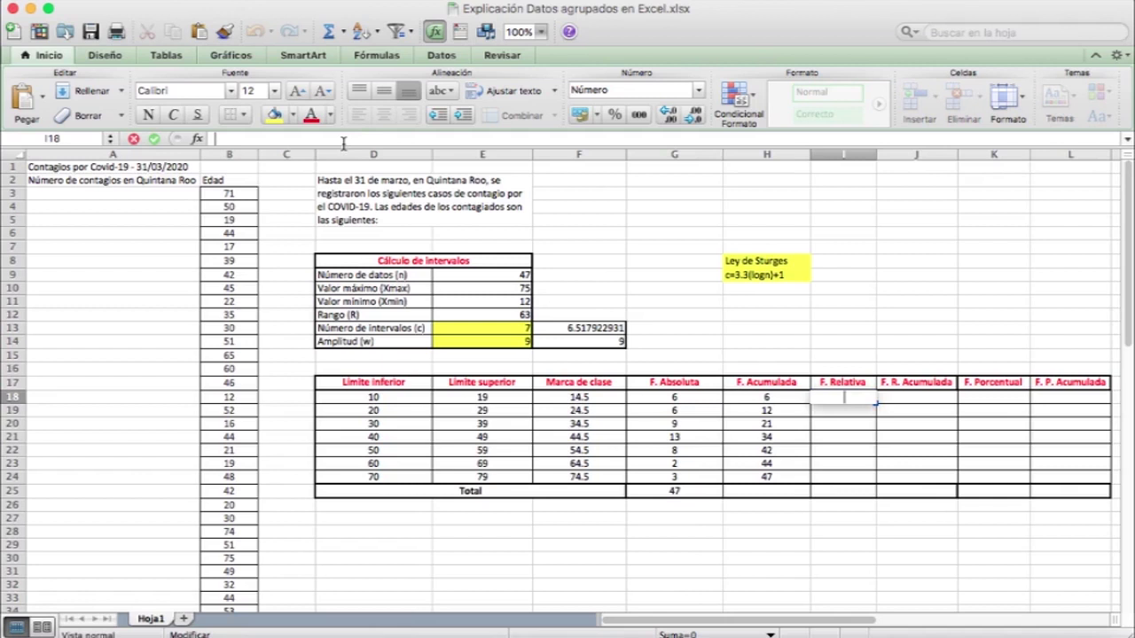
{"action": "type", "text": "="}
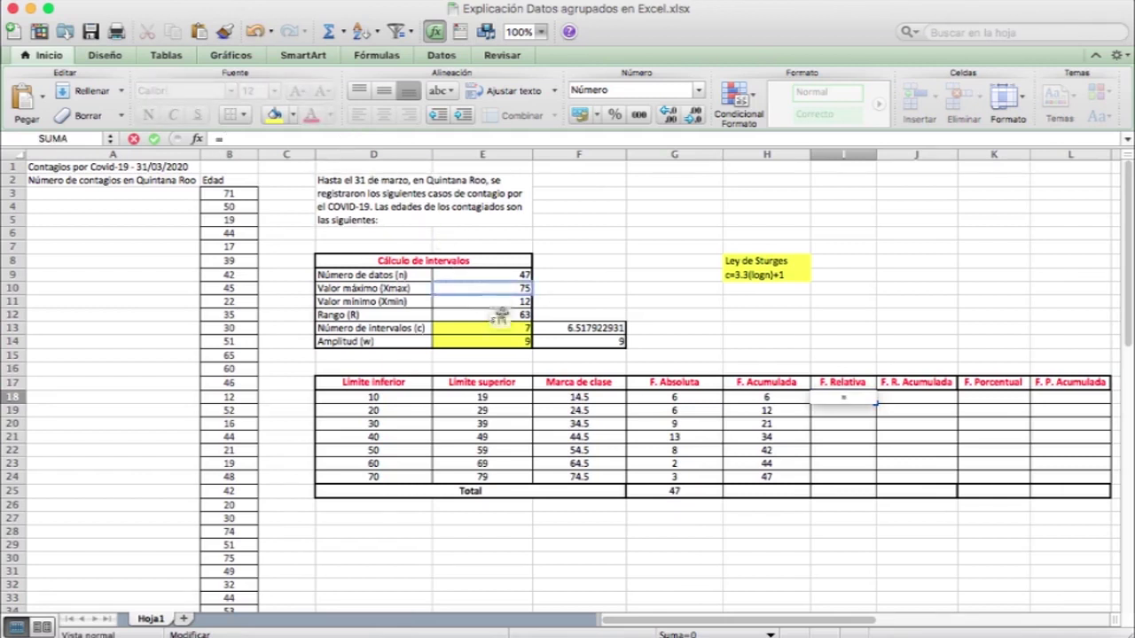
{"action": "left_click", "coordinate": [676, 399]}
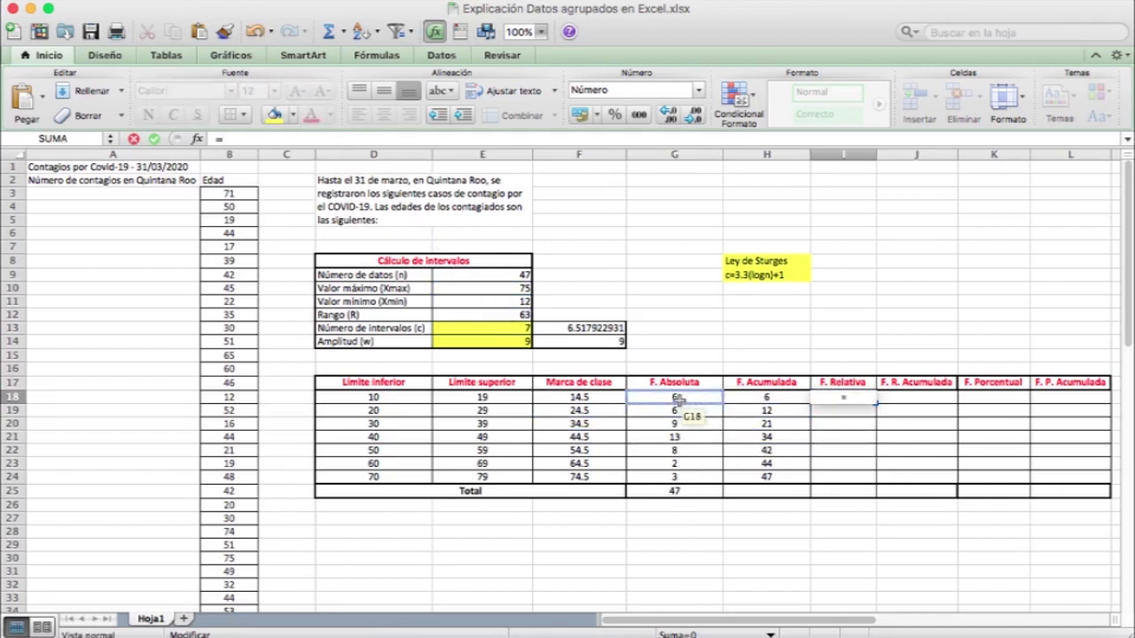
{"action": "left_click", "coordinate": [676, 399]}
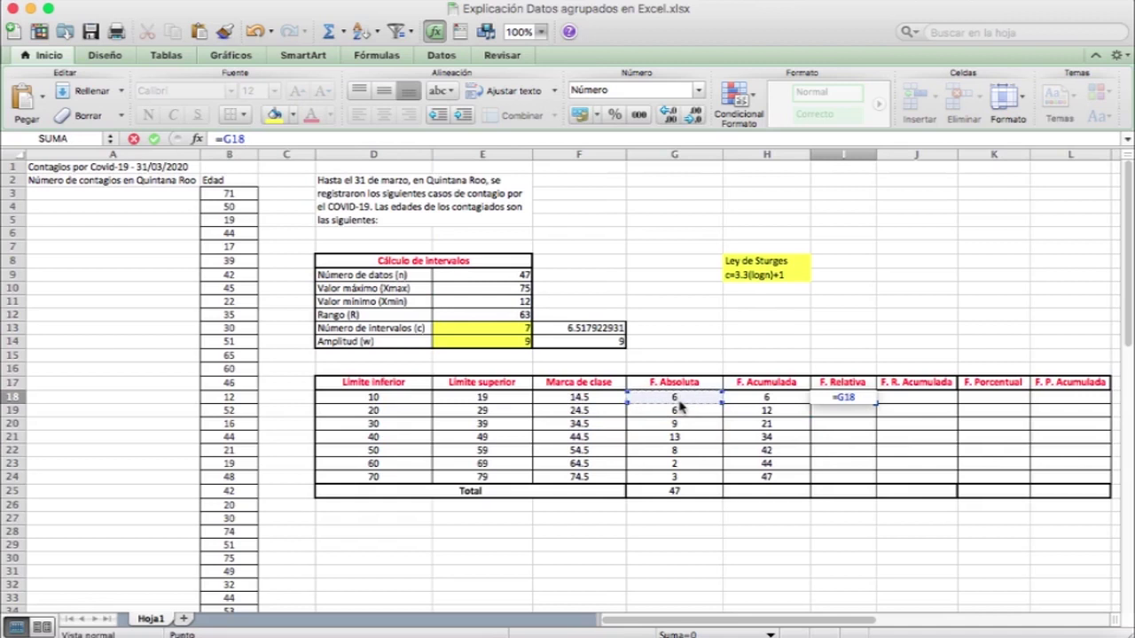
{"action": "type", "text": "/"}
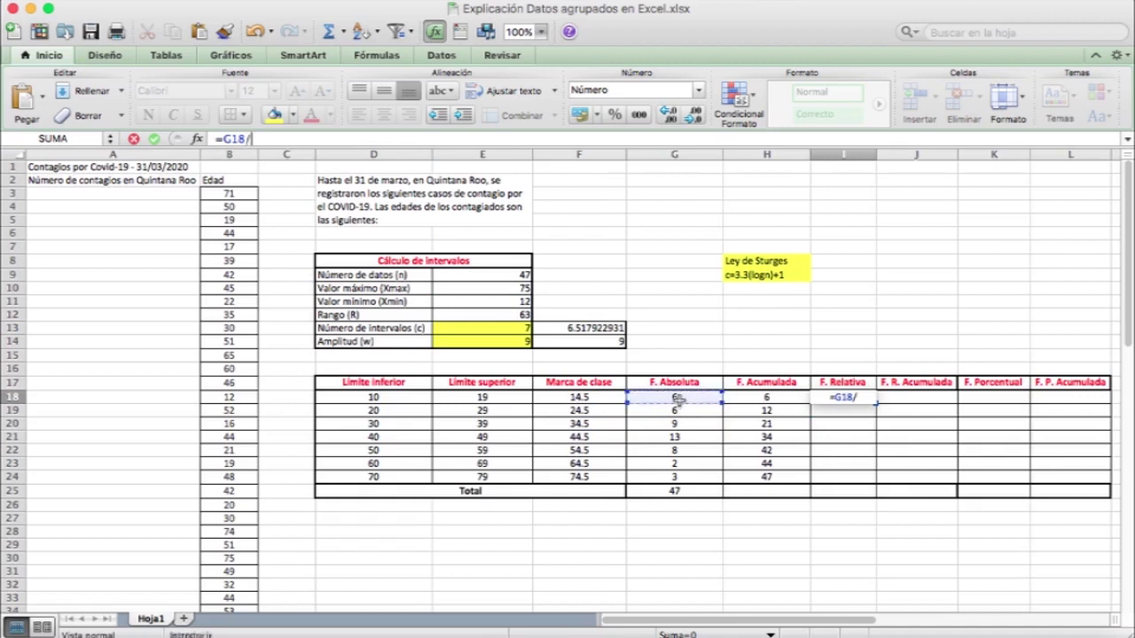
{"action": "left_click", "coordinate": [676, 493]}
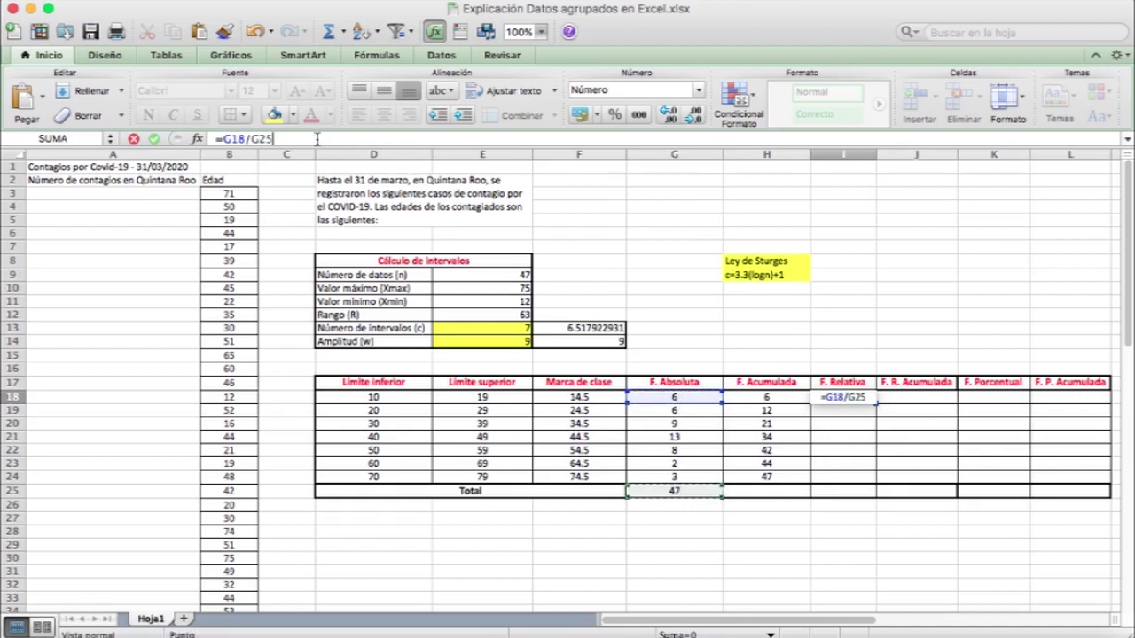
{"action": "key", "text": "Return"}
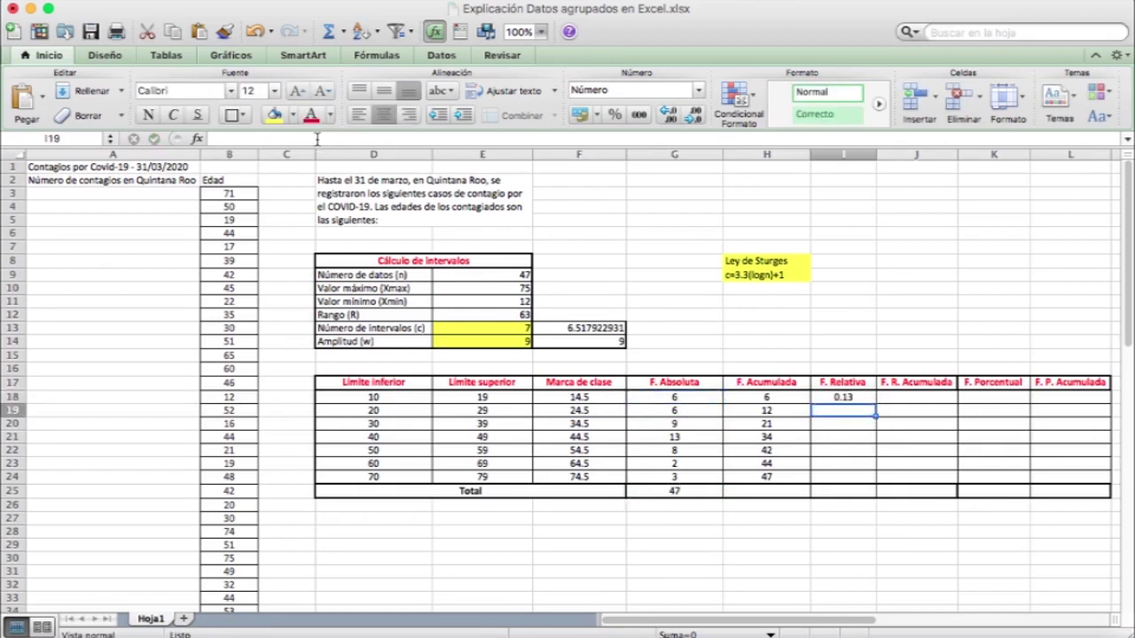
Step: Make the total an absolute reference in the formula of I18 so it reads =G18/$G$25
{"action": "left_click", "coordinate": [856, 398]}
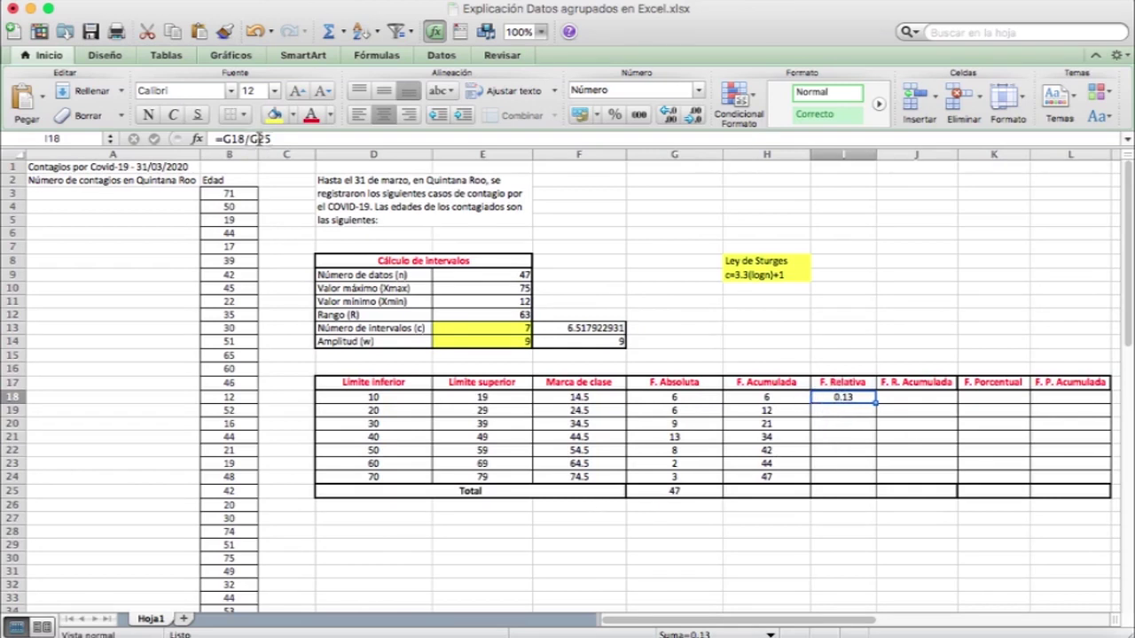
{"action": "left_click", "coordinate": [257, 138]}
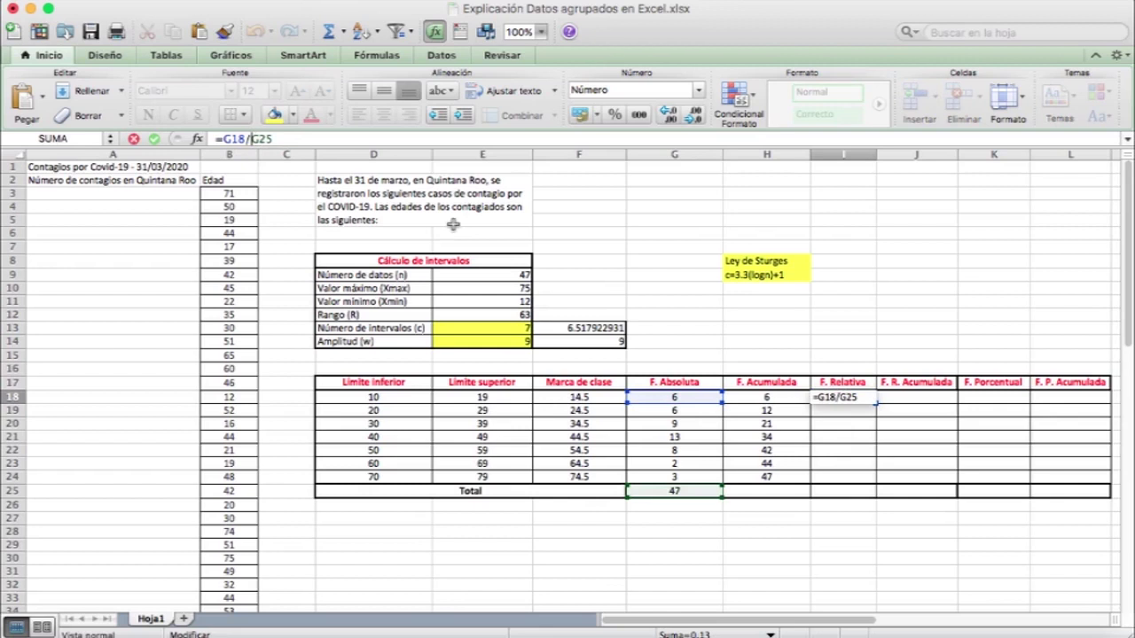
{"action": "type", "text": "$"}
{"action": "key", "text": "Right"}
{"action": "type", "text": "$"}
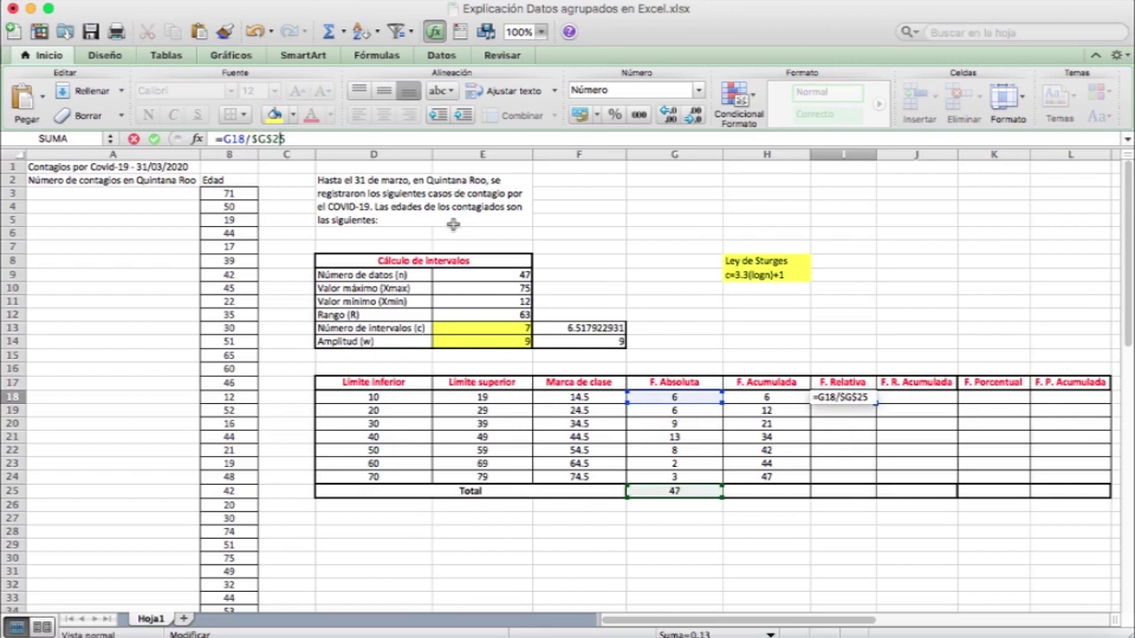
{"action": "key", "text": "Return"}
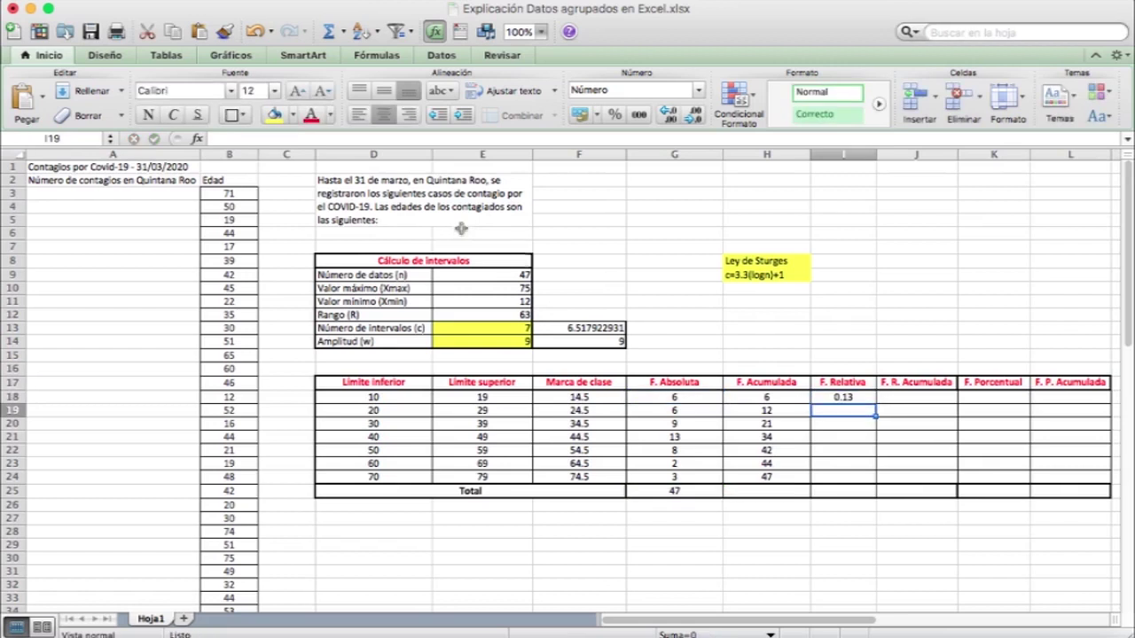
Step: Fill the relative frequency formula of I18 down through cell I24
{"action": "left_click", "coordinate": [865, 397]}
{"action": "left_click_drag", "start_coordinate": [873, 403], "coordinate": [877, 483]}
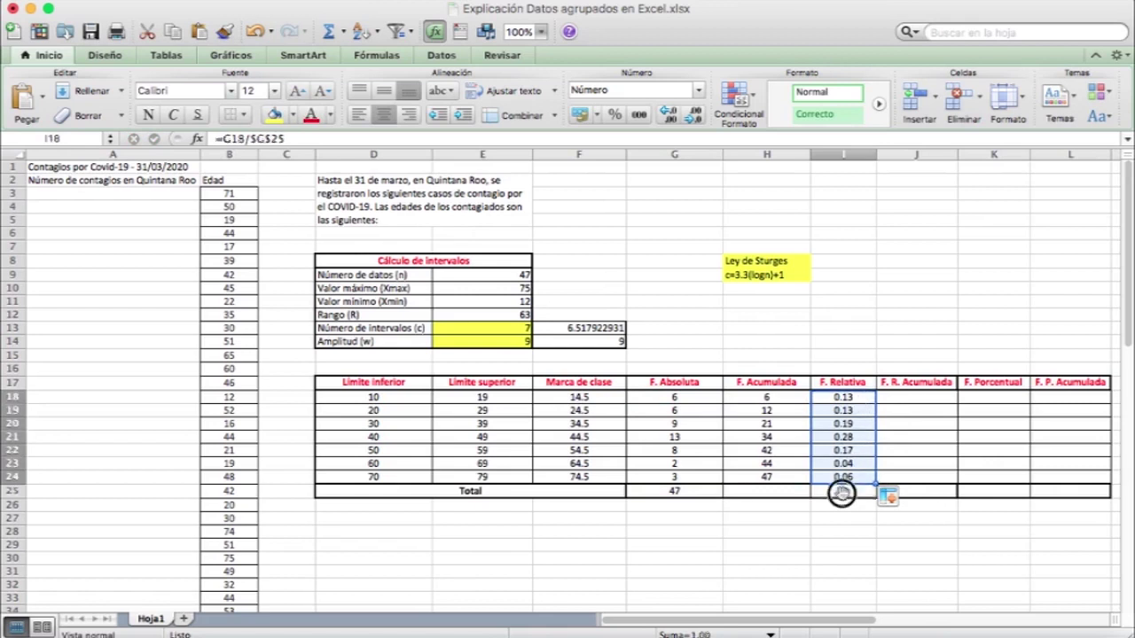
{"action": "left_click", "coordinate": [842, 491]}
Step: Total the relative frequencies in cell I25 with the formula =SUMA(I18:I24)
{"action": "left_click", "coordinate": [849, 399]}
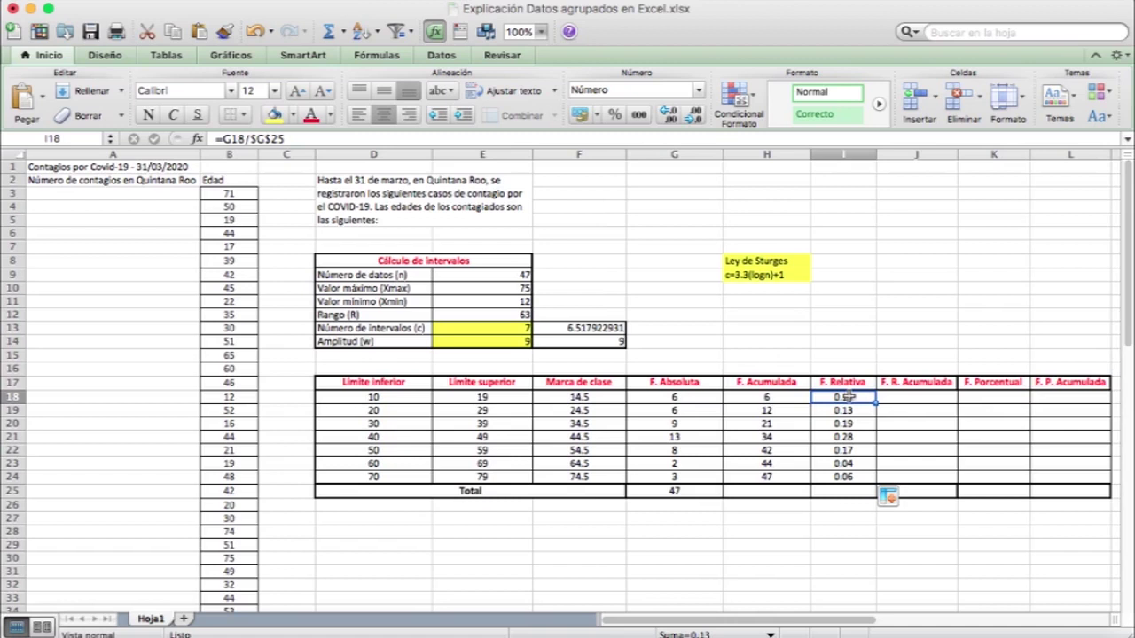
{"action": "left_click_drag", "start_coordinate": [850, 399], "coordinate": [848, 478]}
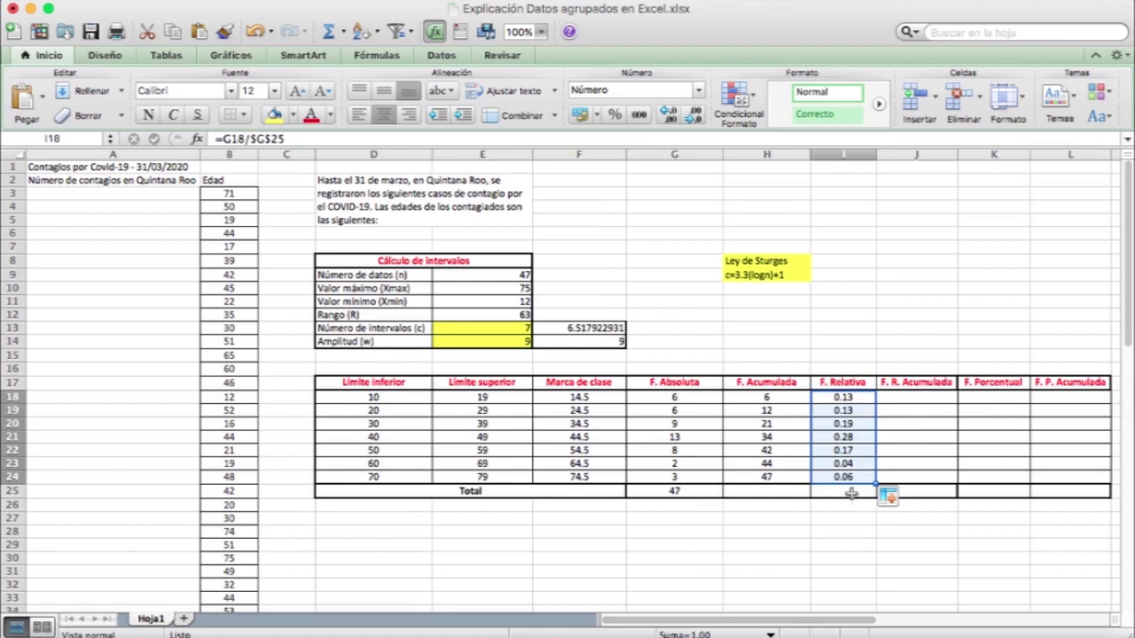
{"action": "left_click", "coordinate": [851, 493]}
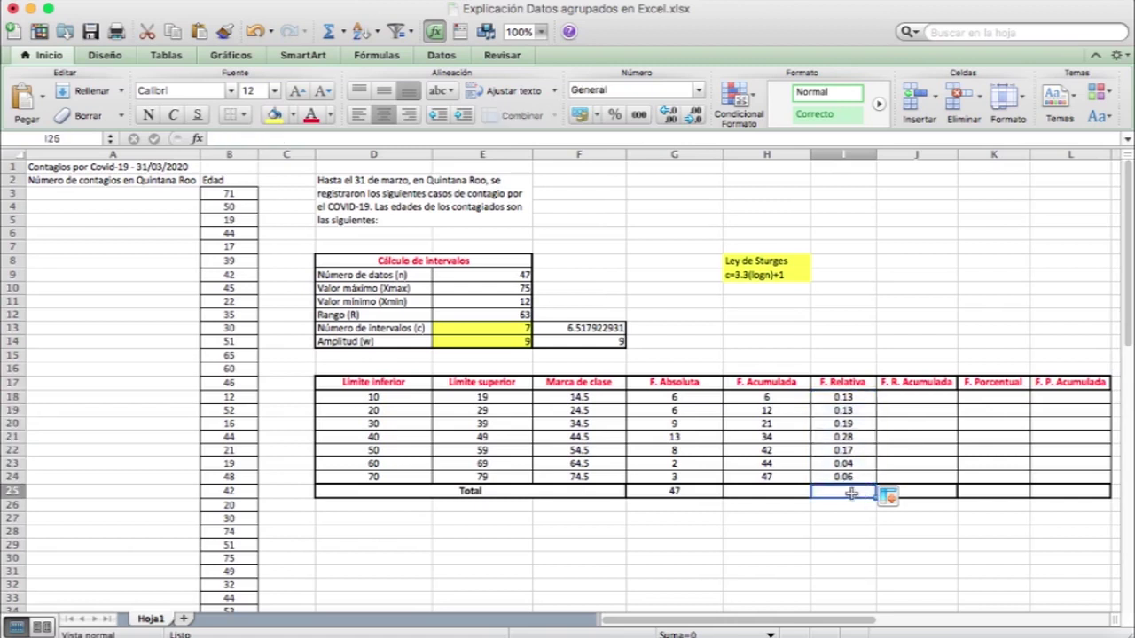
{"action": "left_click", "coordinate": [327, 31]}
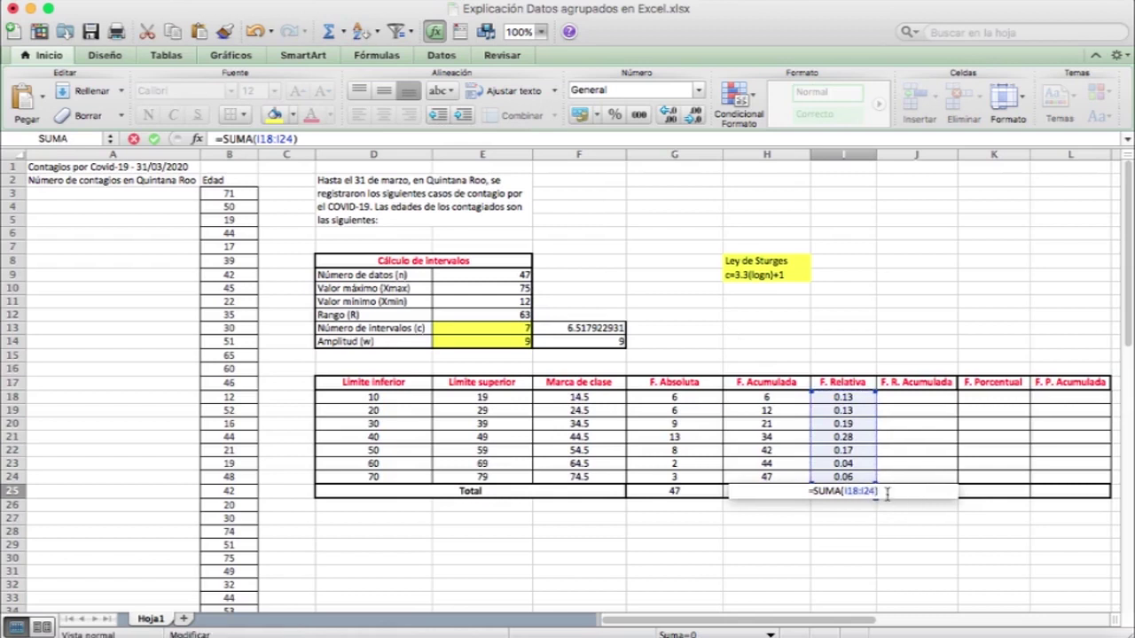
{"action": "key", "text": "Return"}
{"action": "left_click", "coordinate": [834, 491]}
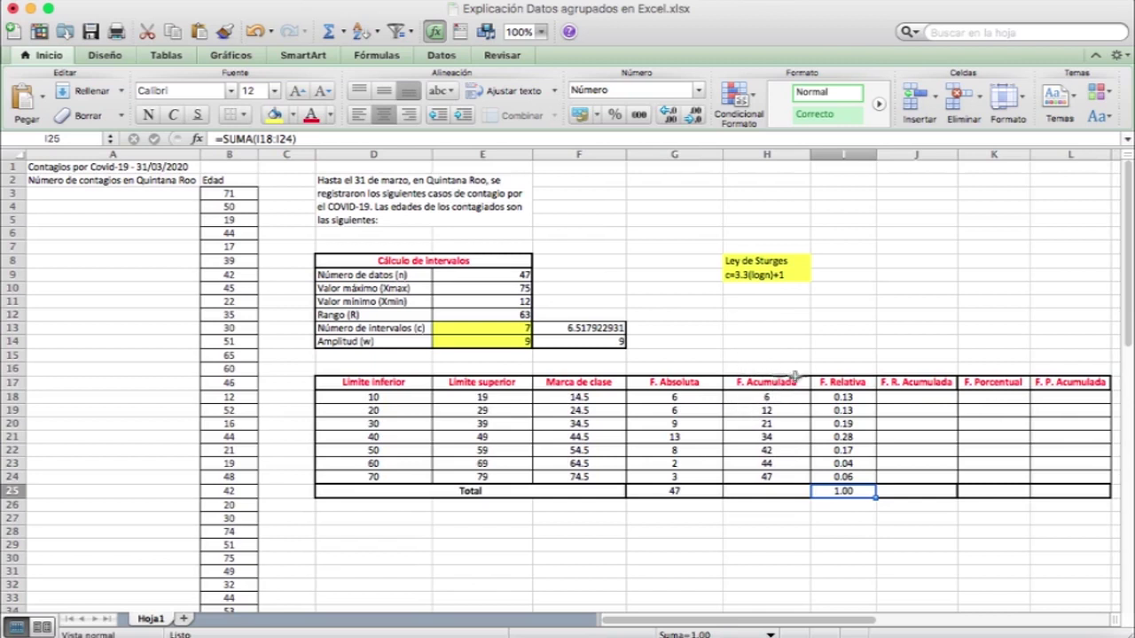
Step: Set the first F. R. Acumulada in cell J18 equal to the first relative frequency with the formula +I18
{"action": "left_click", "coordinate": [912, 401]}
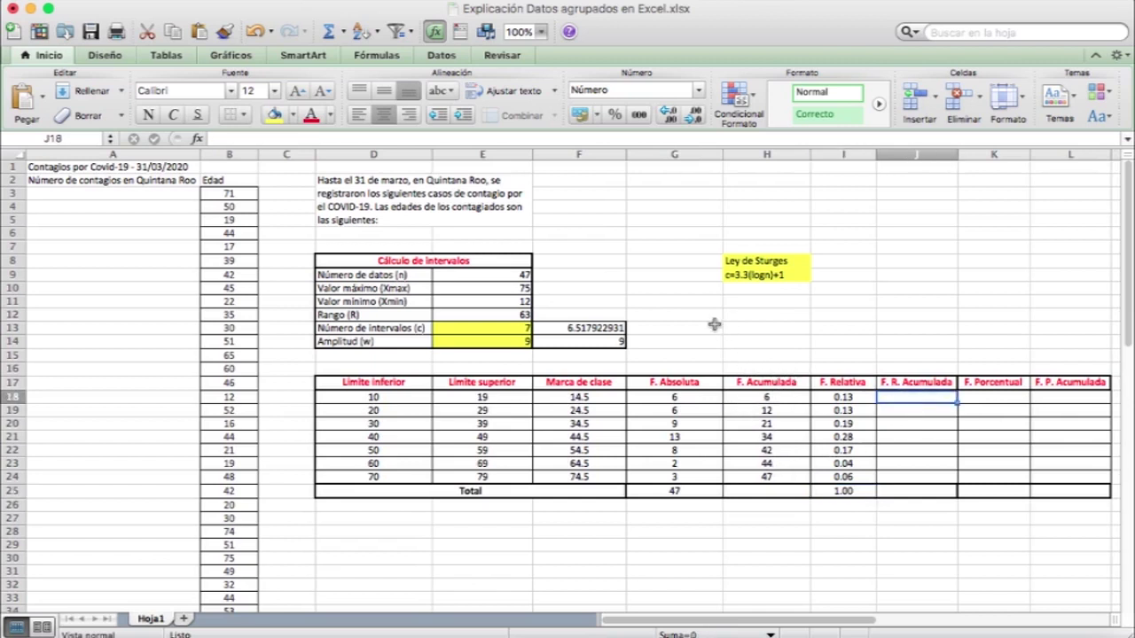
{"action": "left_click", "coordinate": [359, 142]}
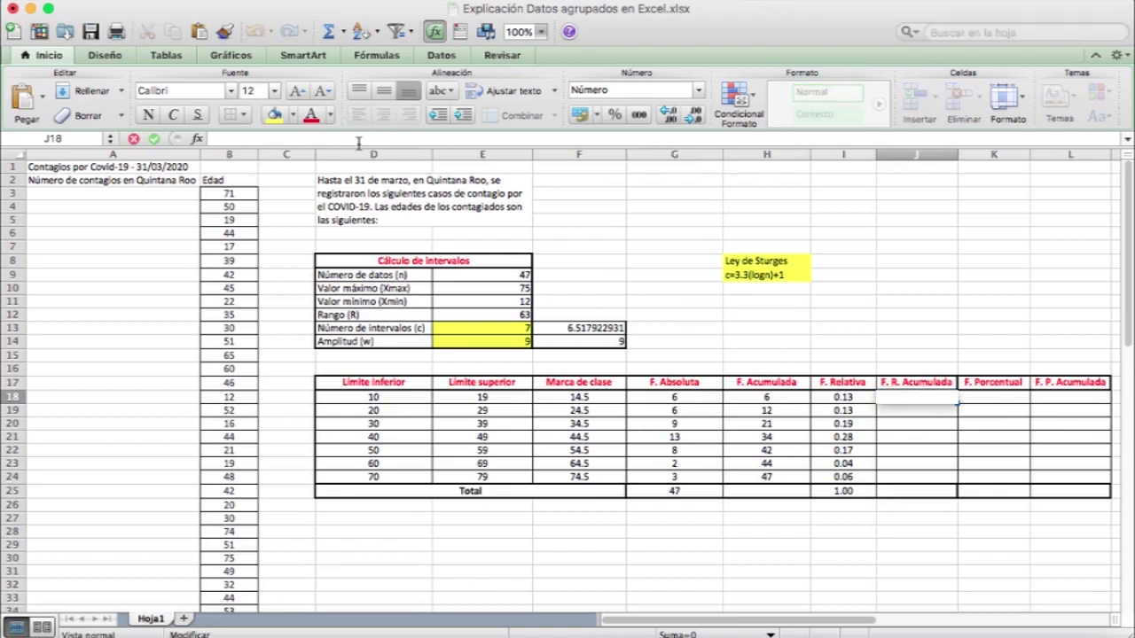
{"action": "type", "text": "+"}
{"action": "left_click", "coordinate": [848, 398]}
{"action": "left_click", "coordinate": [848, 398]}
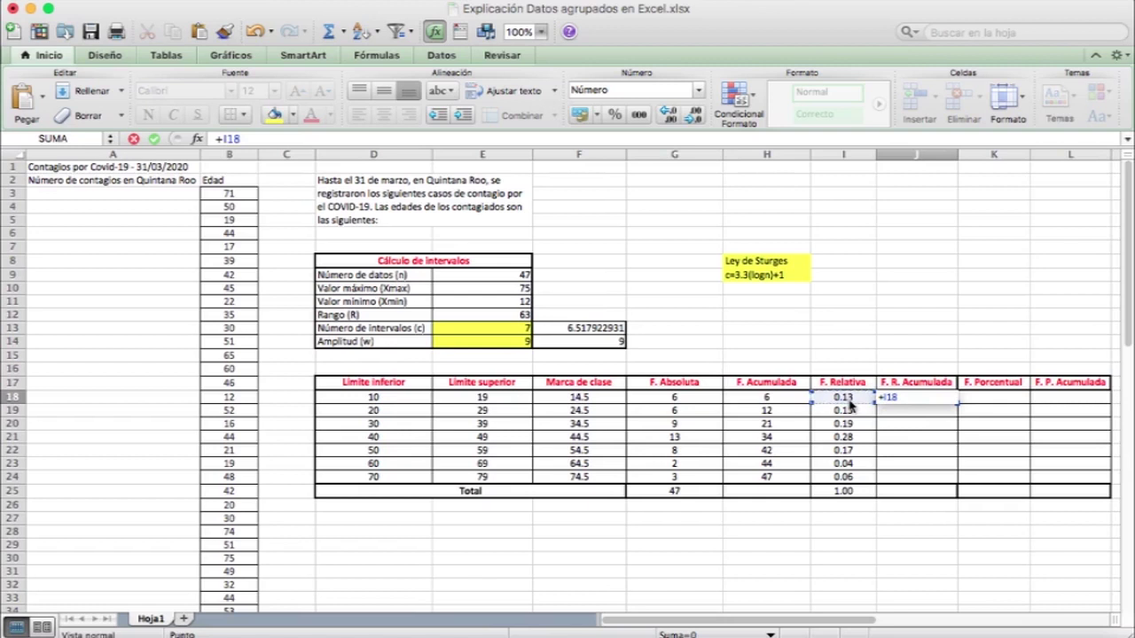
{"action": "key", "text": "Return"}
{"action": "left_click", "coordinate": [936, 400]}
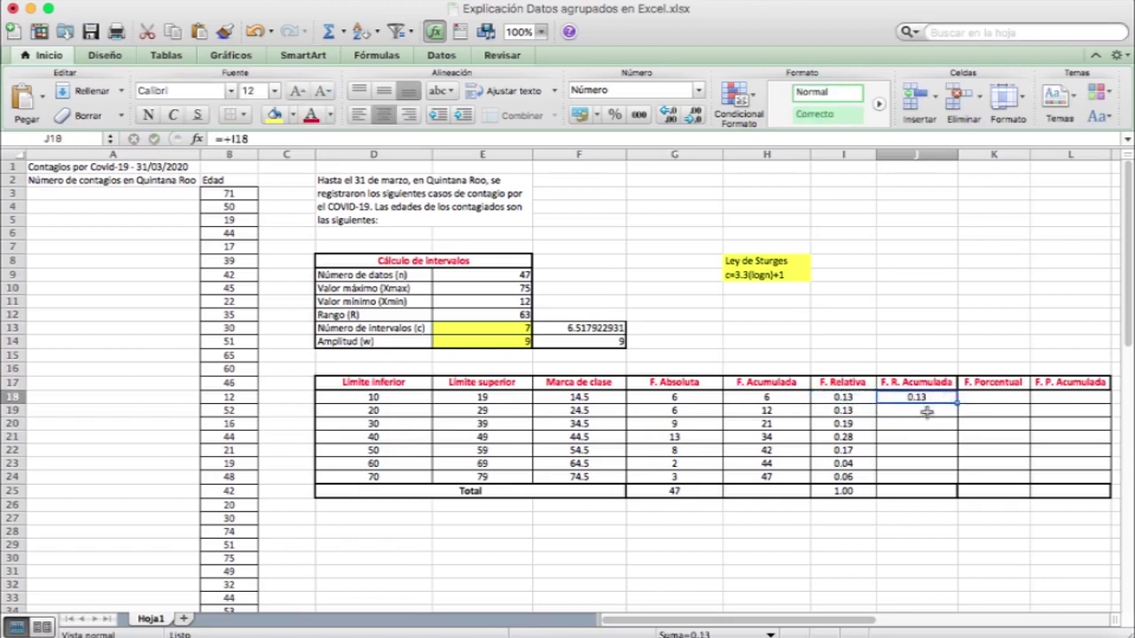
Step: Calculate the second F. R. Acumulada in cell J19 with the formula +J18+I19
{"action": "left_click", "coordinate": [926, 412]}
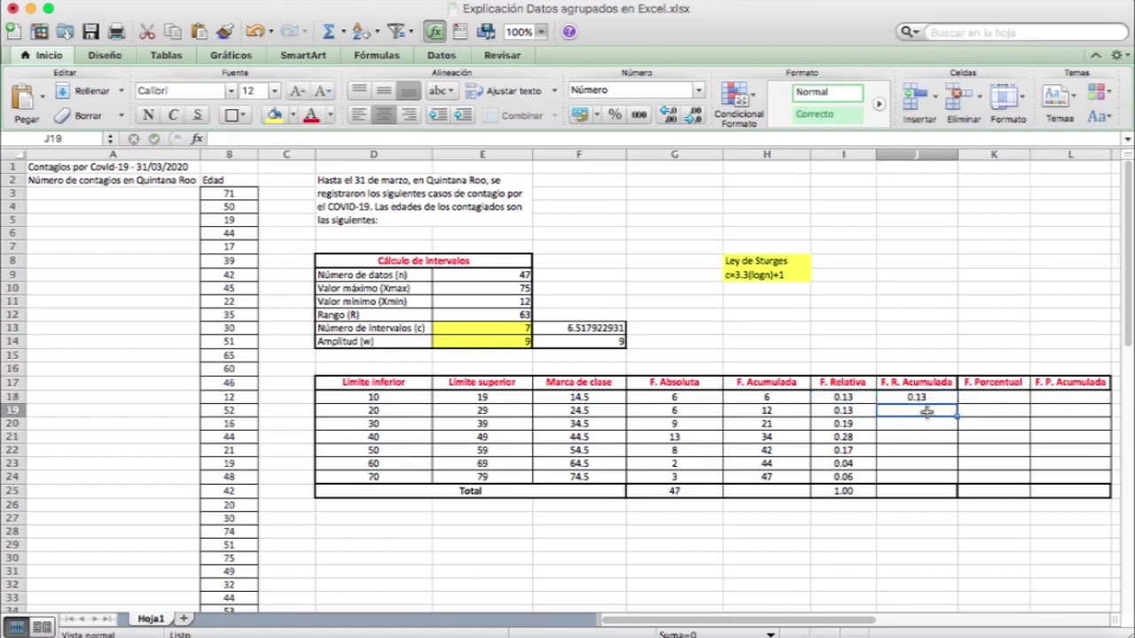
{"action": "double_click", "coordinate": [926, 411]}
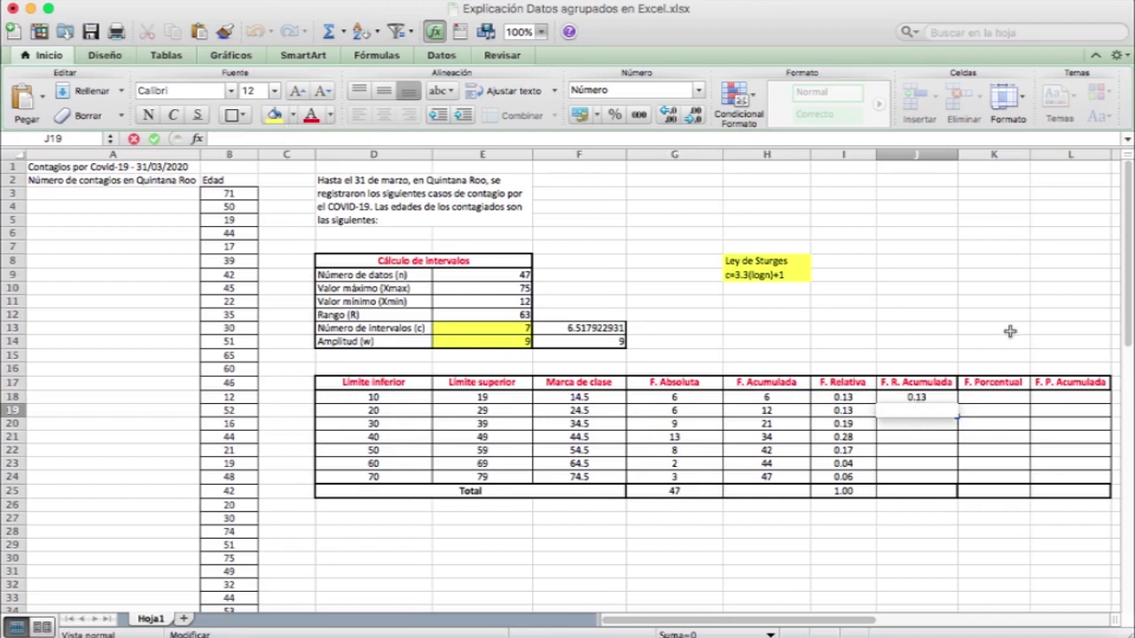
{"action": "type", "text": "+"}
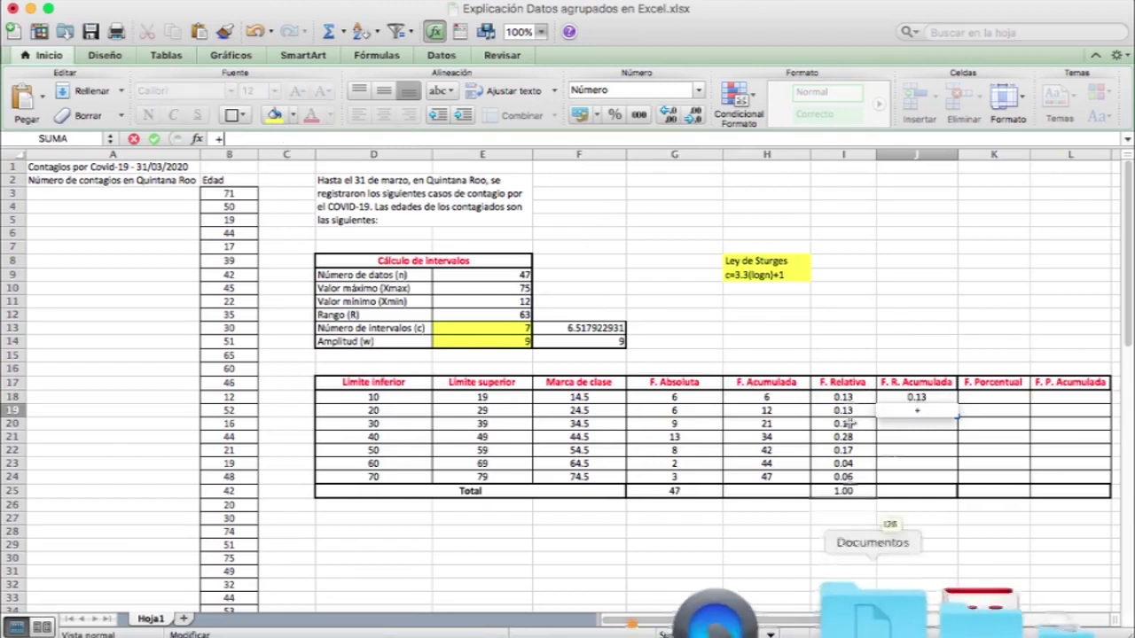
{"action": "left_click", "coordinate": [921, 397]}
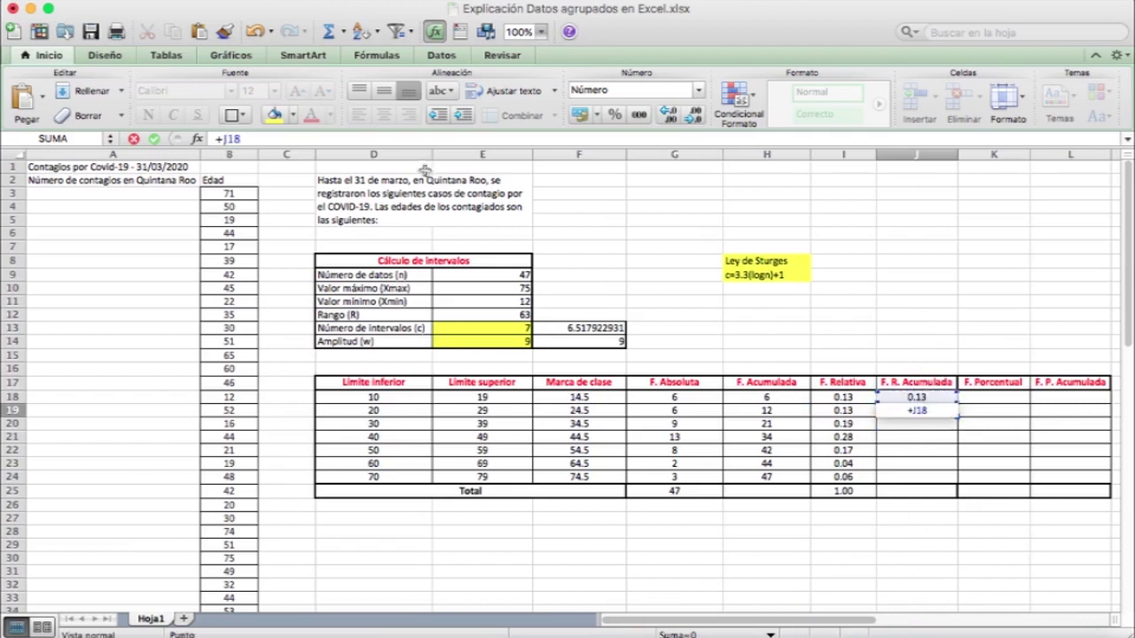
{"action": "type", "text": "+"}
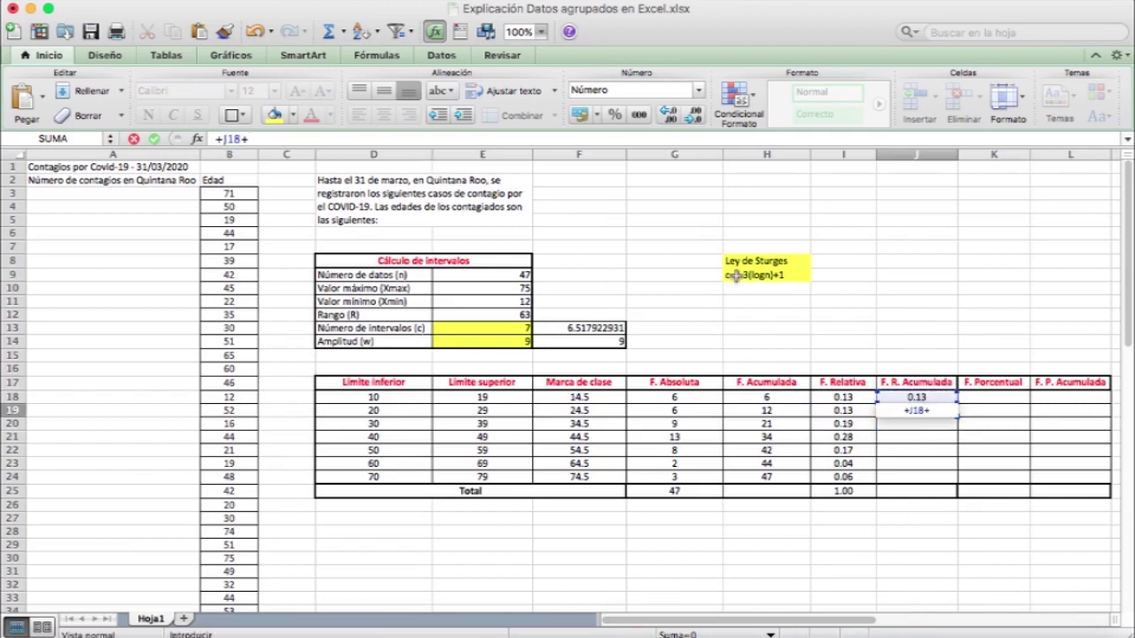
{"action": "left_click", "coordinate": [846, 410]}
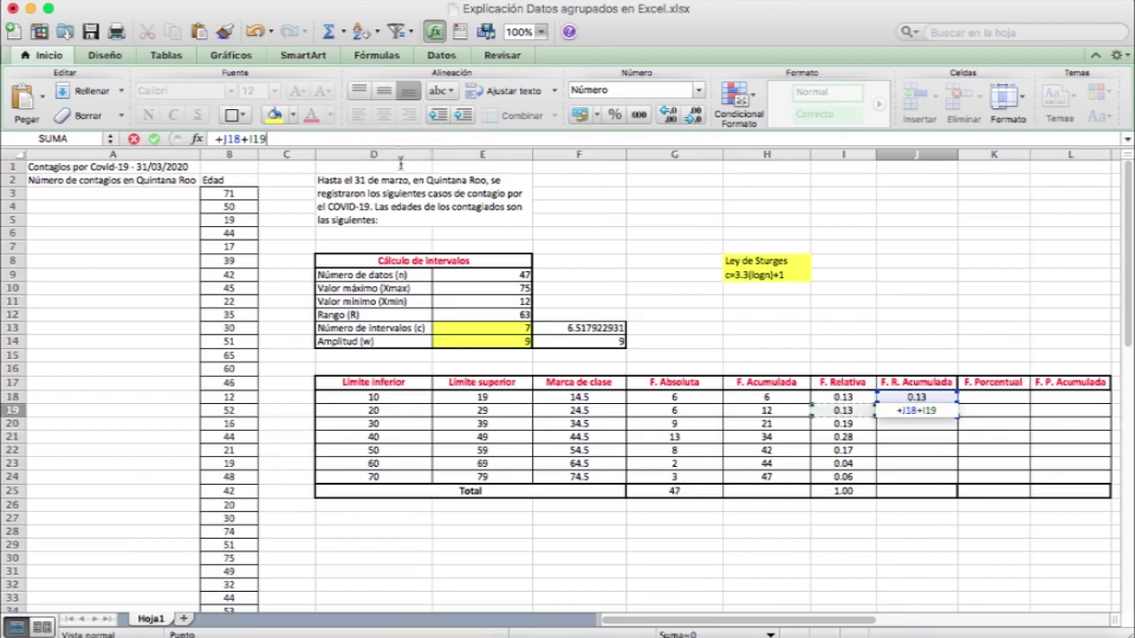
{"action": "key", "text": "Return"}
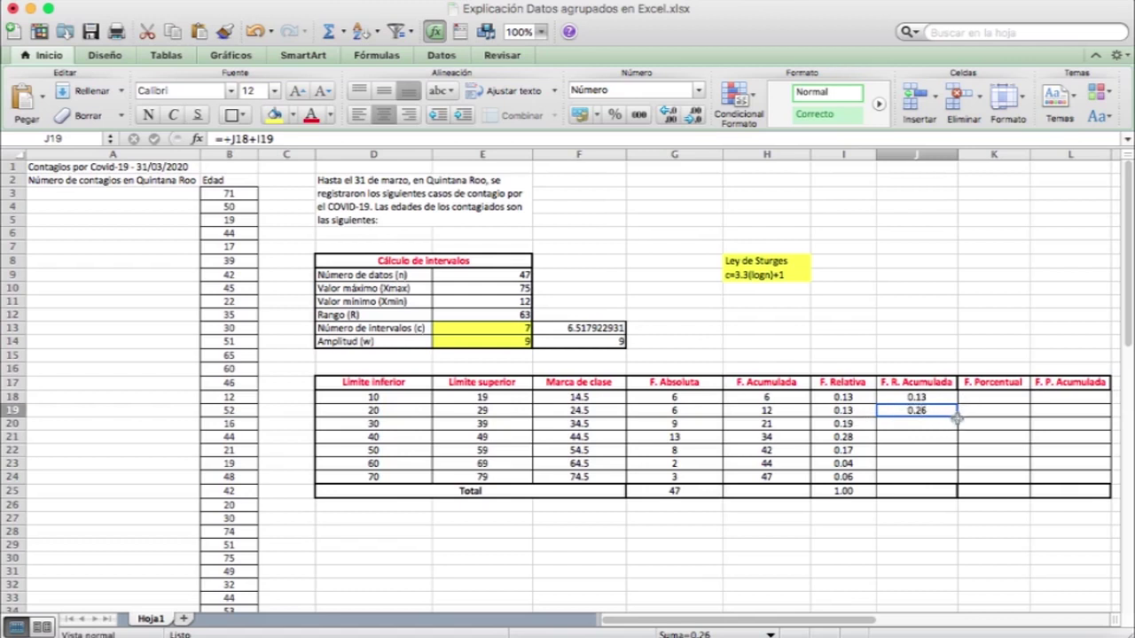
Step: Fill the cumulative relative frequency formula of J19 down through cell J24
{"action": "left_click", "coordinate": [956, 415]}
{"action": "left_click_drag", "start_coordinate": [955, 458], "coordinate": [954, 483]}
{"action": "left_click", "coordinate": [918, 478]}
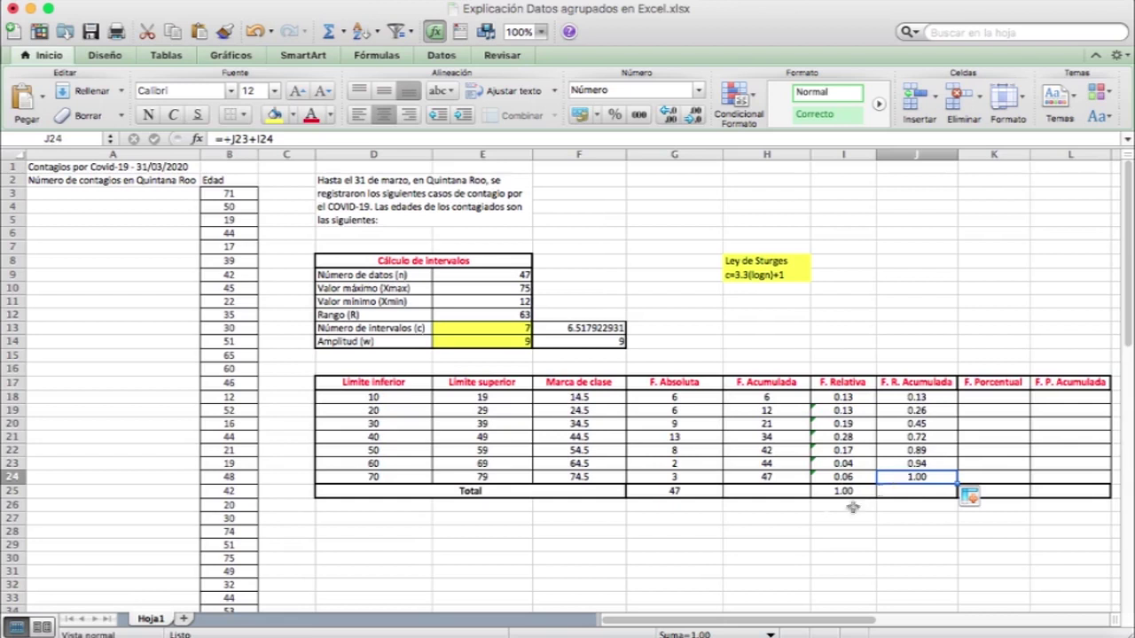
Step: Calculate the first F. Porcentual in cell K18 with the formula =I18*100 and fill it down through cell K24
{"action": "left_click", "coordinate": [993, 398]}
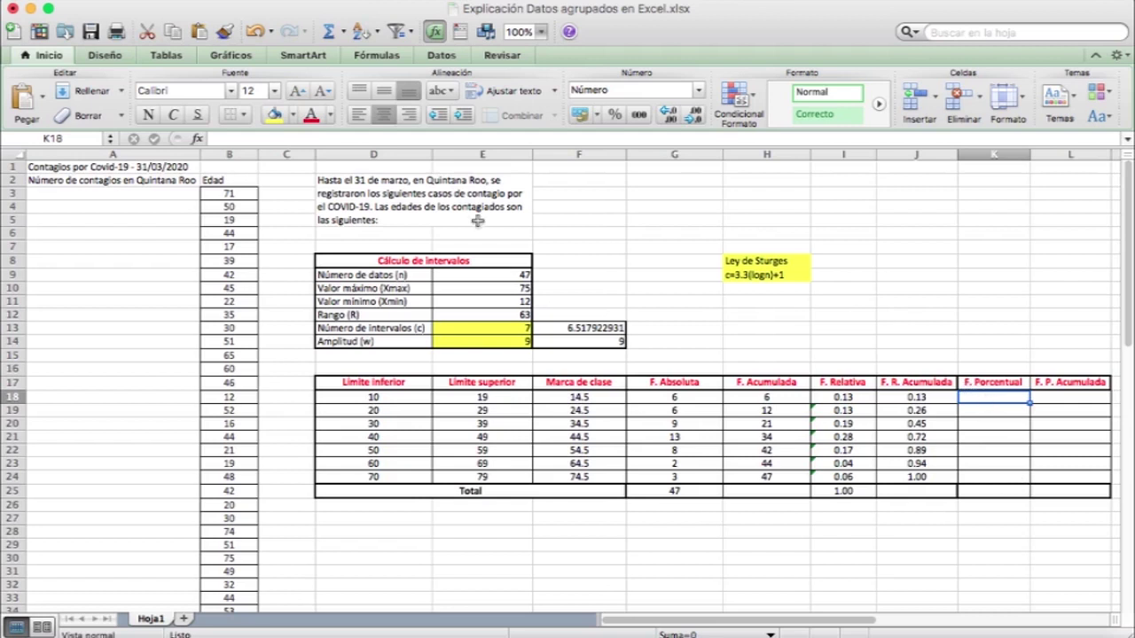
{"action": "left_click", "coordinate": [281, 139]}
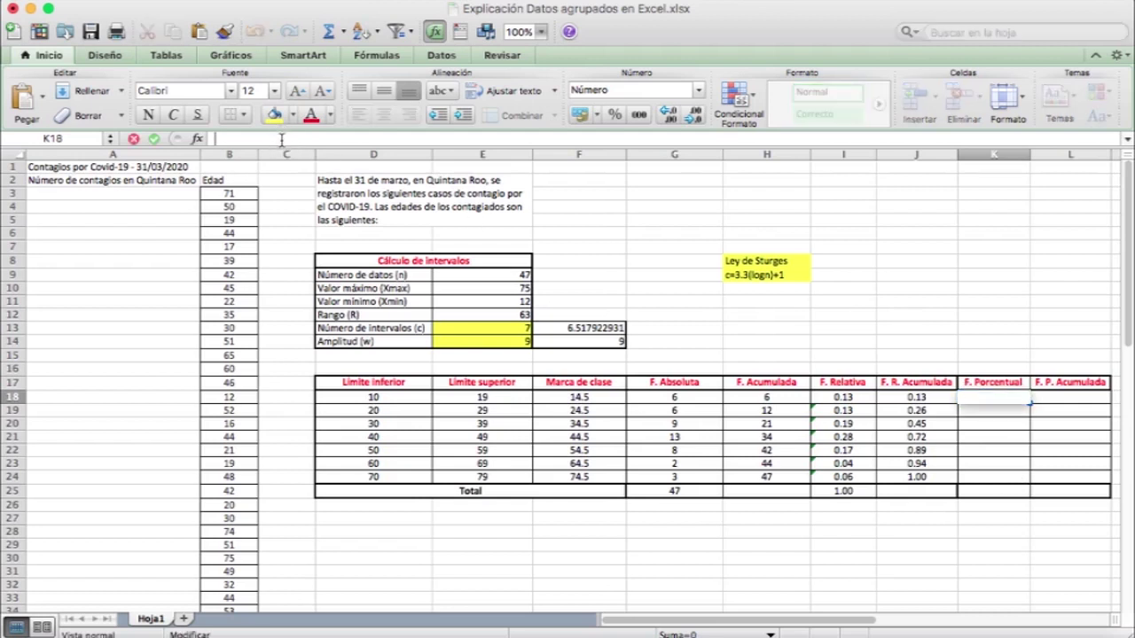
{"action": "type", "text": "="}
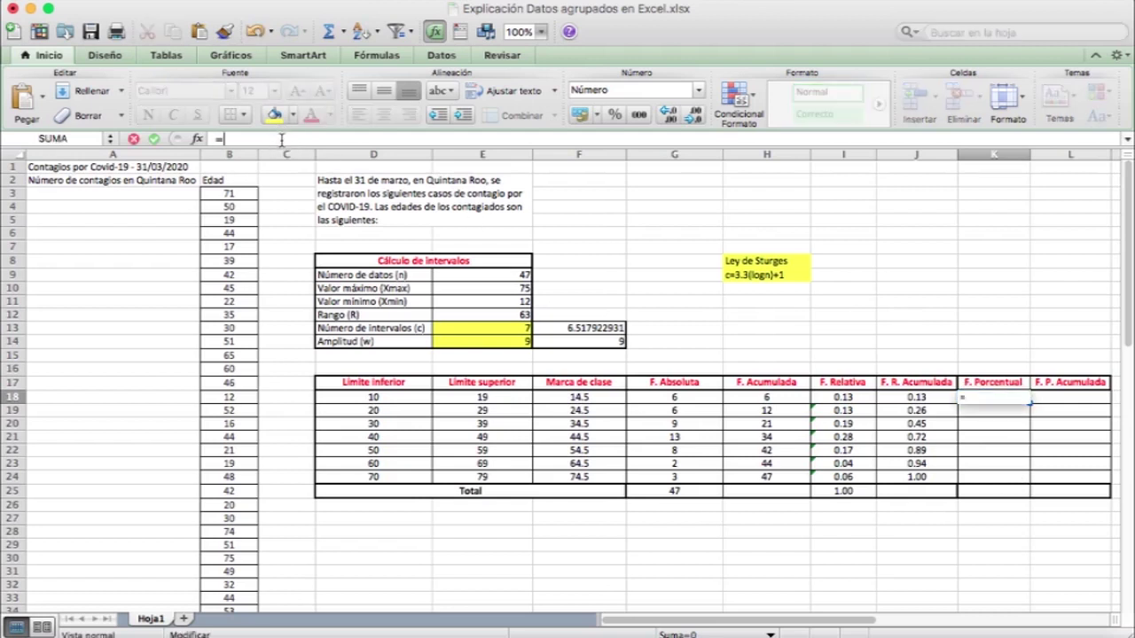
{"action": "left_click", "coordinate": [843, 397]}
{"action": "type", "text": "*100"}
{"action": "key", "text": "Return"}
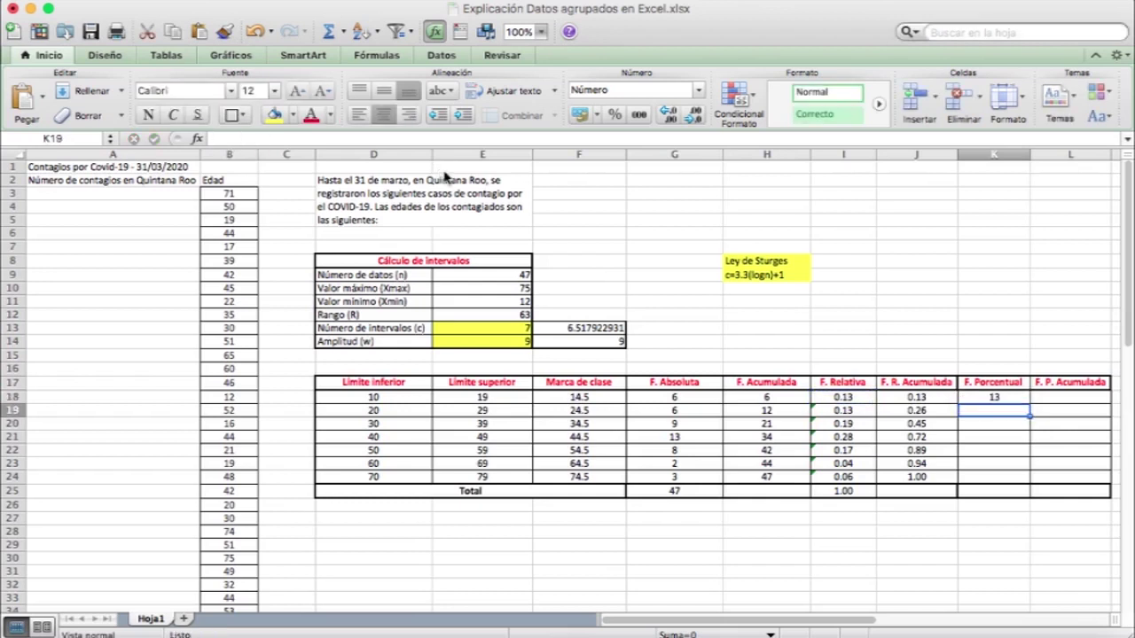
{"action": "left_click", "coordinate": [995, 396]}
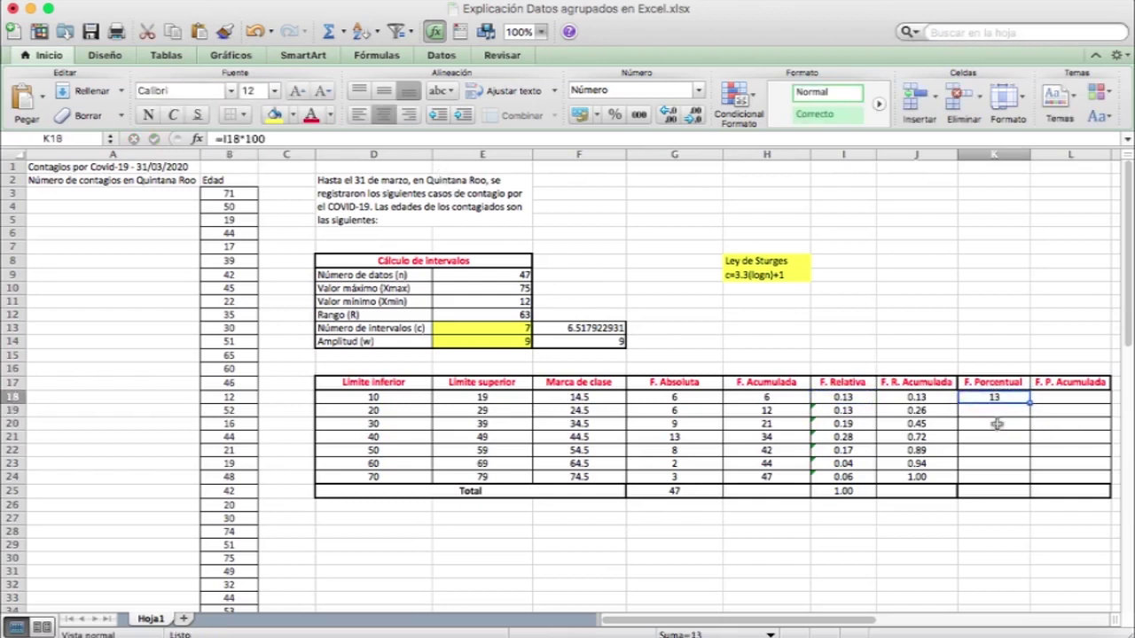
{"action": "left_click_drag", "start_coordinate": [1029, 404], "coordinate": [1030, 478]}
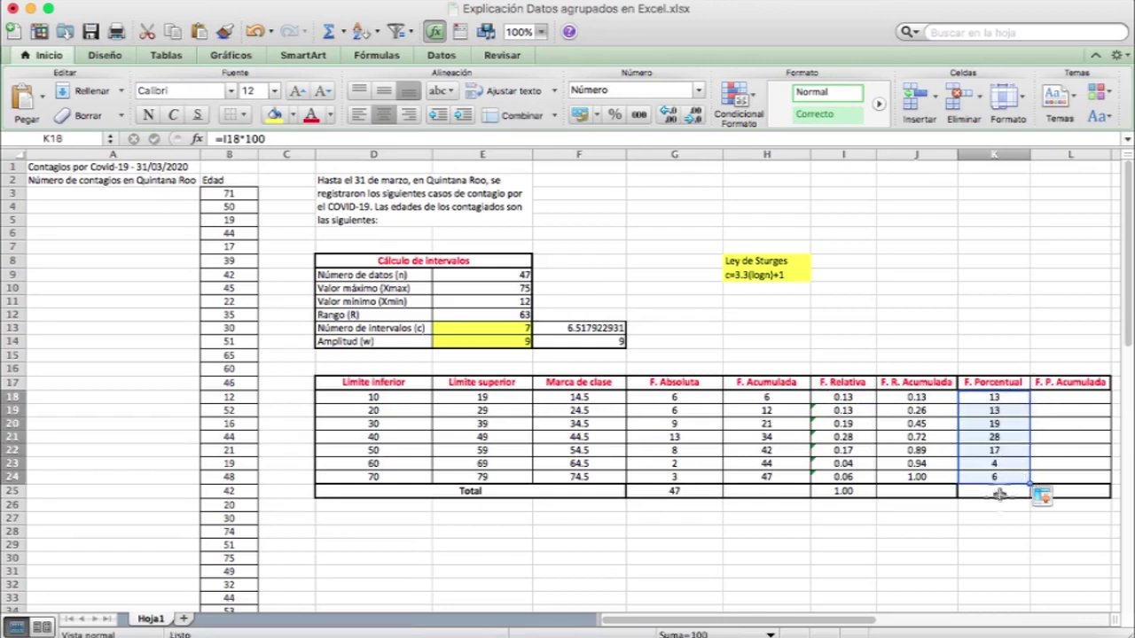
Step: Total the percentage frequencies in cell K25 with the formula =SUMA(K18:K24)
{"action": "left_click", "coordinate": [999, 494]}
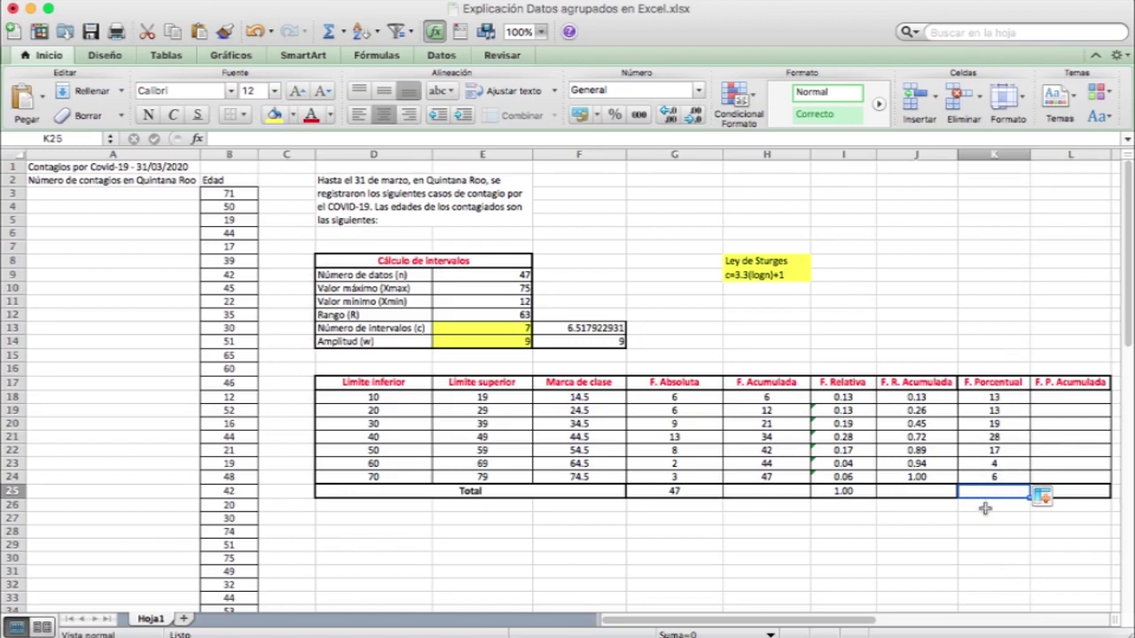
{"action": "left_click_drag", "start_coordinate": [984, 401], "coordinate": [989, 479]}
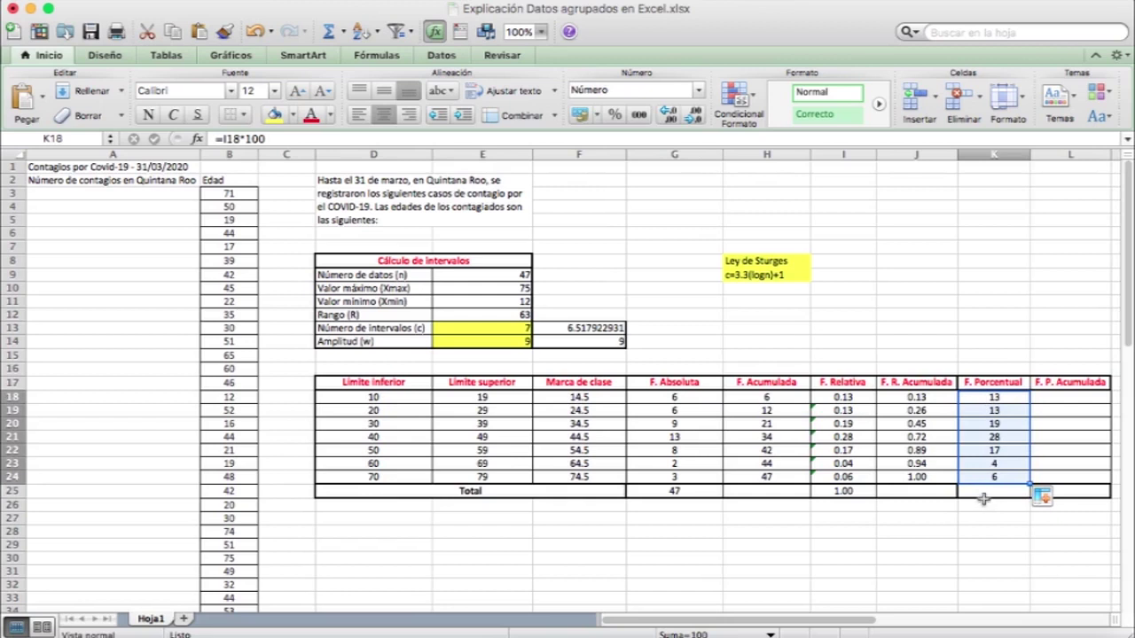
{"action": "left_click", "coordinate": [984, 492]}
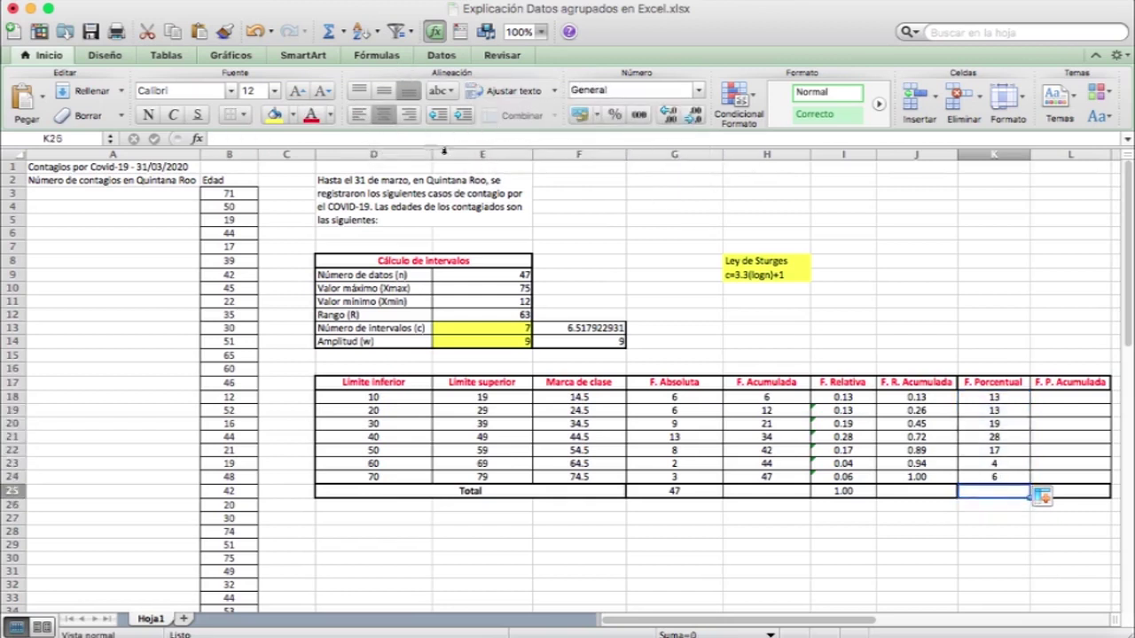
{"action": "left_click", "coordinate": [328, 31]}
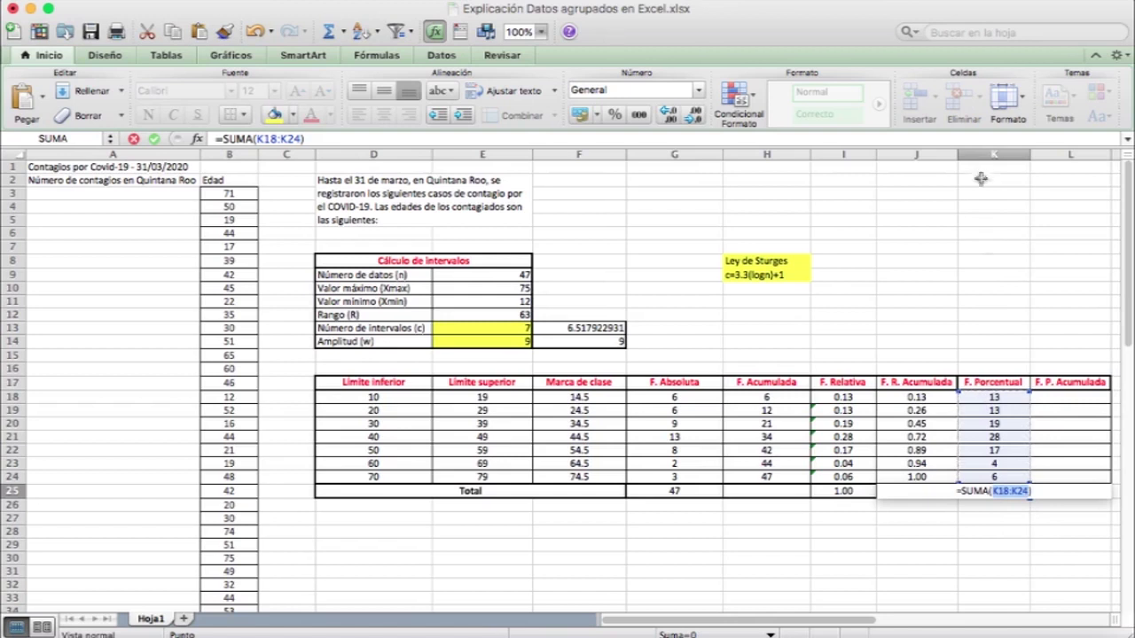
{"action": "left_click", "coordinate": [1029, 493]}
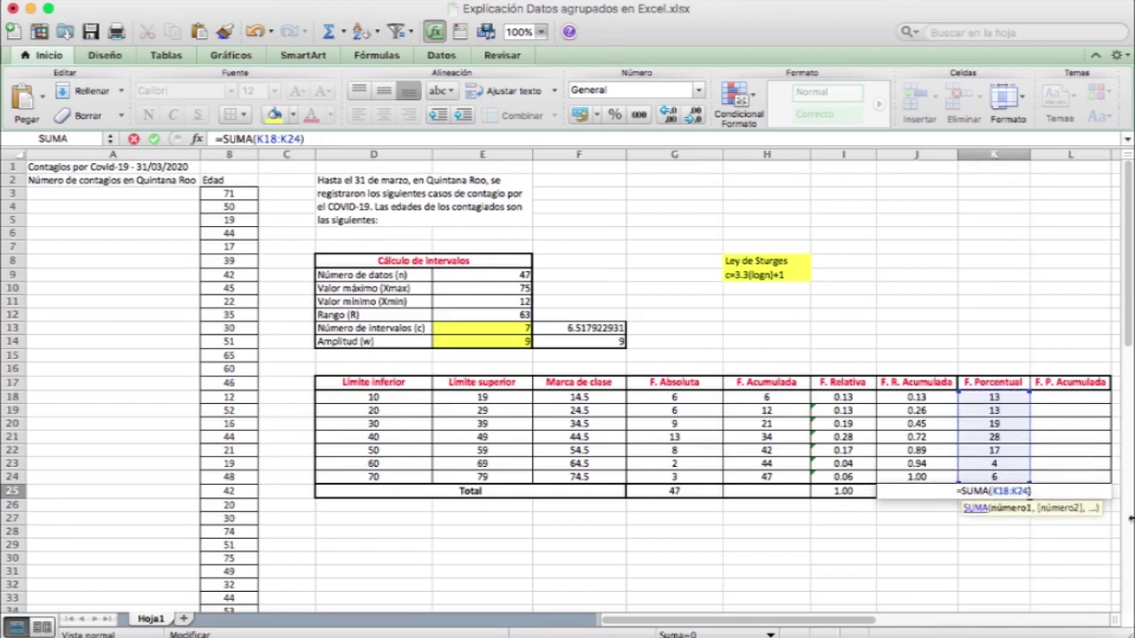
{"action": "key", "text": "Return"}
{"action": "left_click", "coordinate": [1011, 489]}
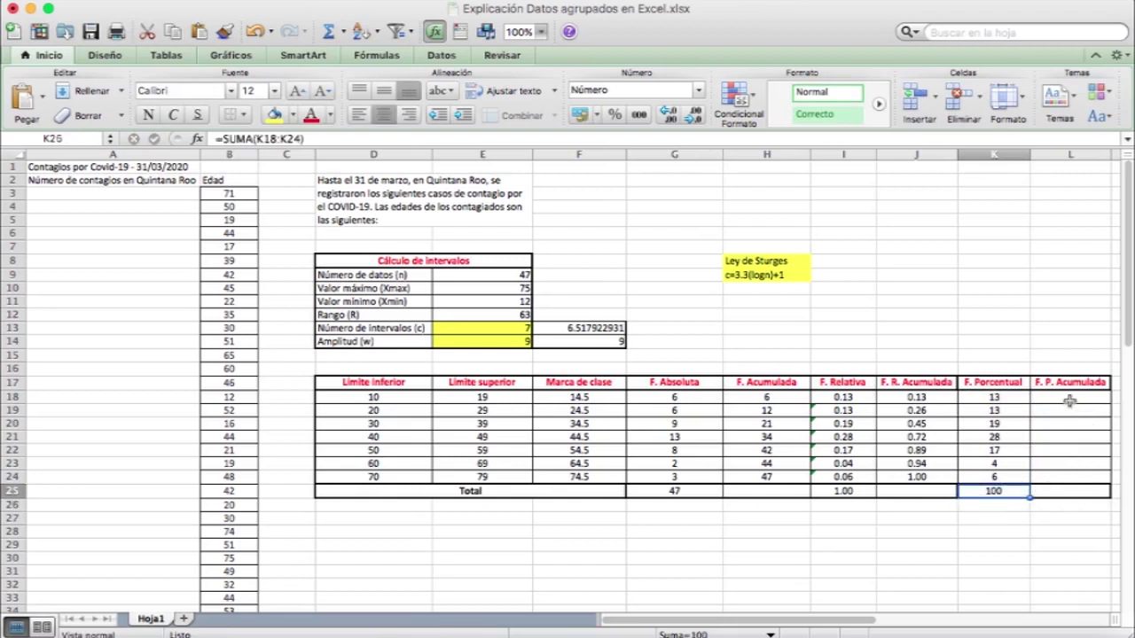
Step: Set the first F. P. Acumulada in cell L18 equal to the first percentage frequency with the formula +K18
{"action": "left_click", "coordinate": [1069, 399]}
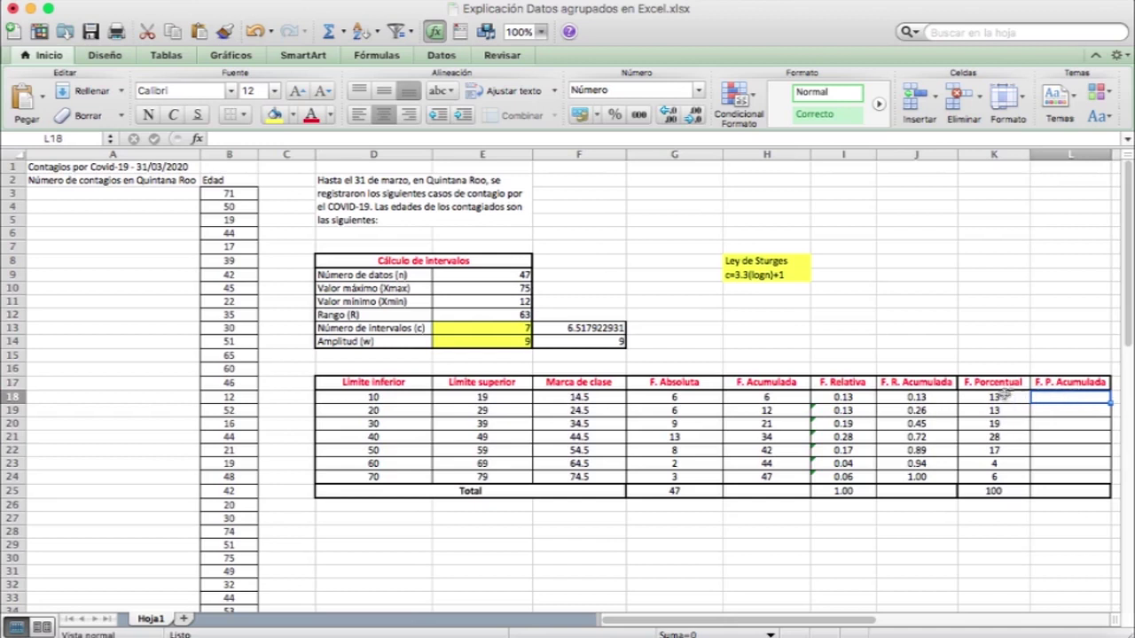
{"action": "left_click", "coordinate": [263, 139]}
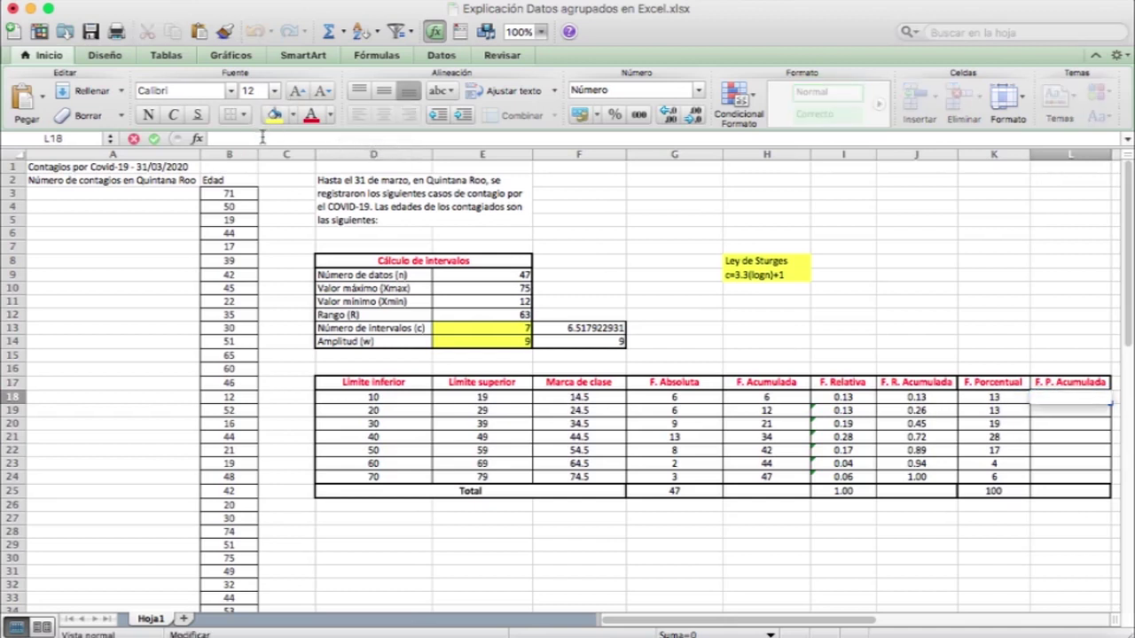
{"action": "type", "text": "+"}
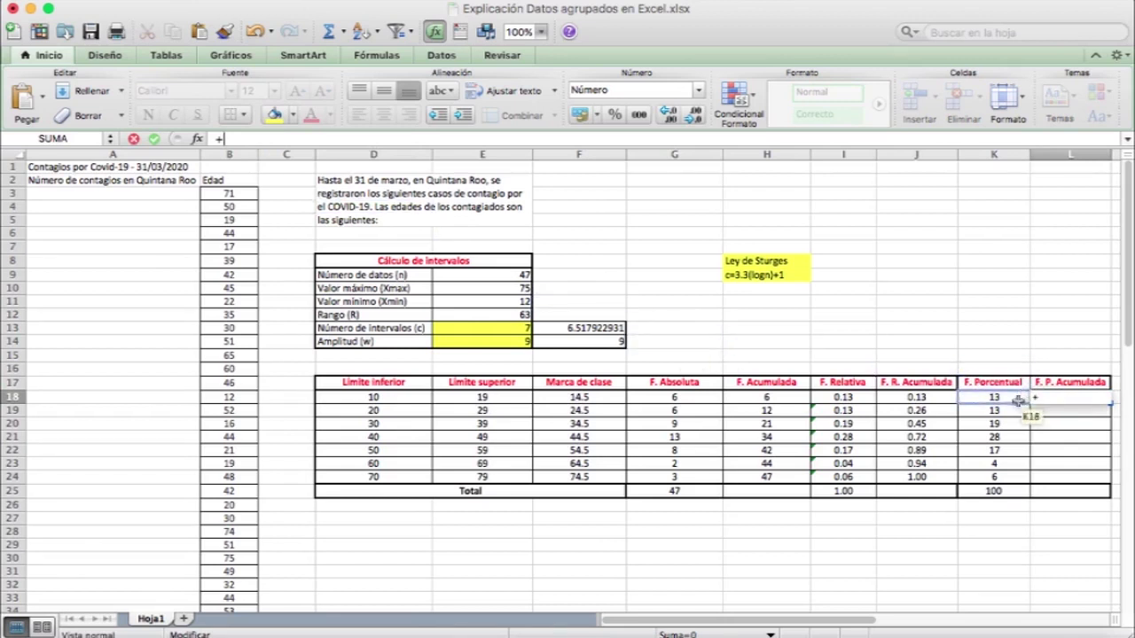
{"action": "left_click", "coordinate": [1009, 398]}
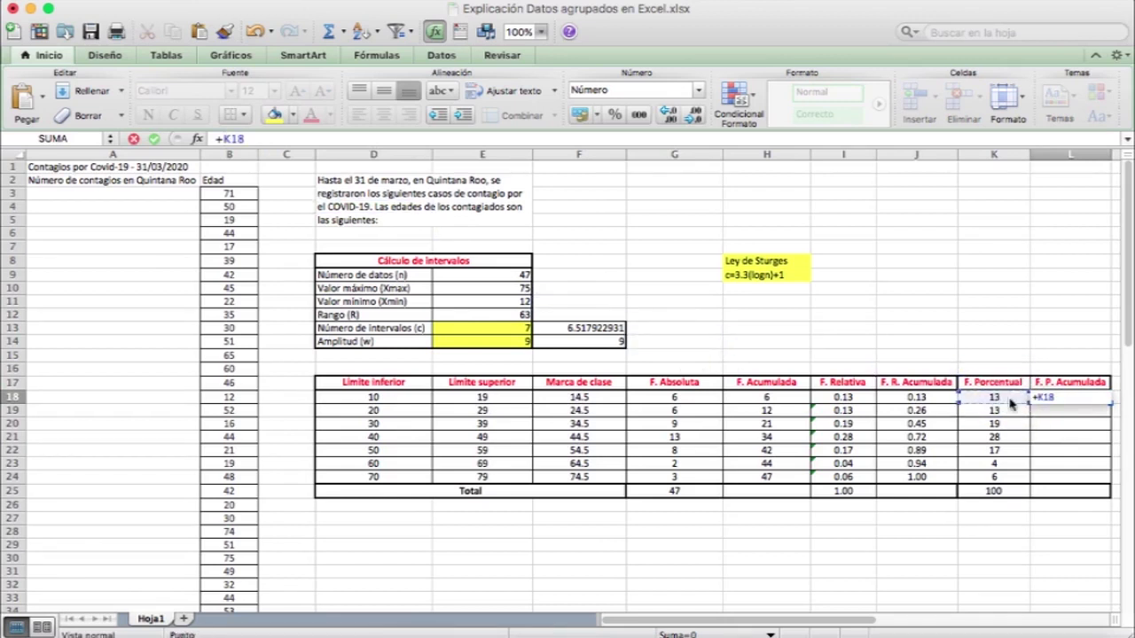
{"action": "key", "text": "Return"}
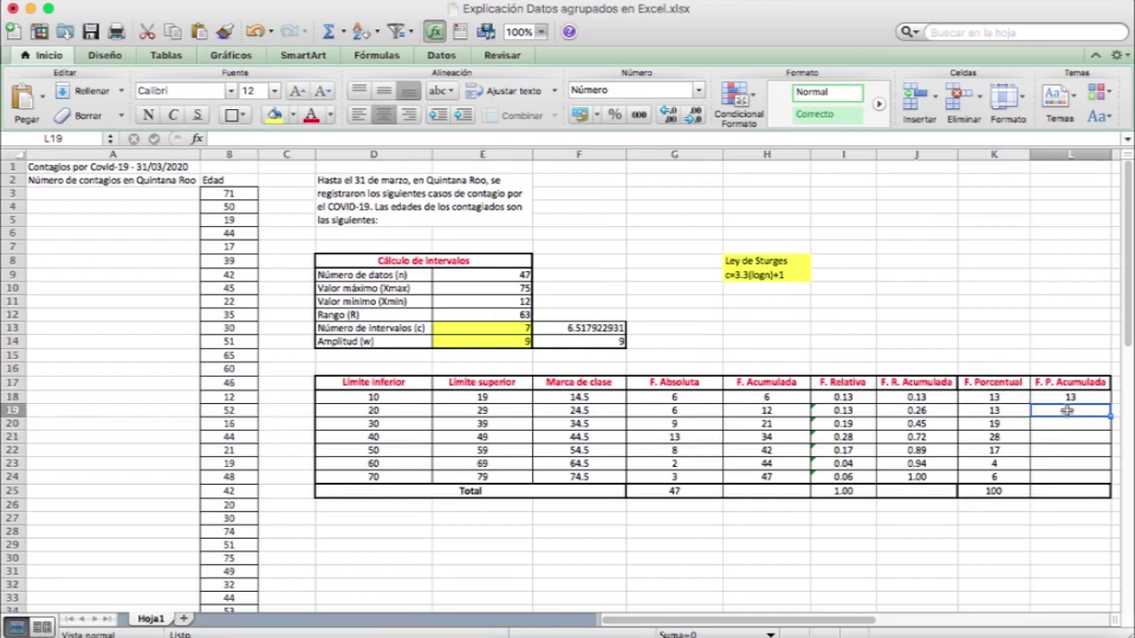
Step: Calculate the second F. P. Acumulada in cell L19 with the formula +L18+K19
{"action": "left_click", "coordinate": [262, 139]}
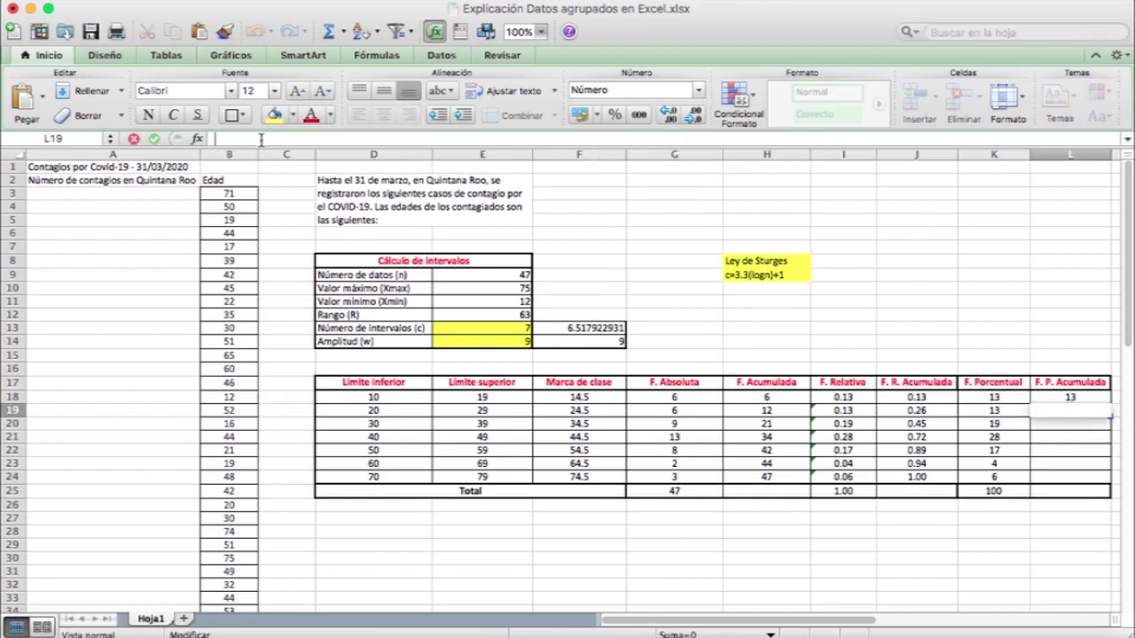
{"action": "type", "text": "+"}
{"action": "left_click", "coordinate": [1083, 398]}
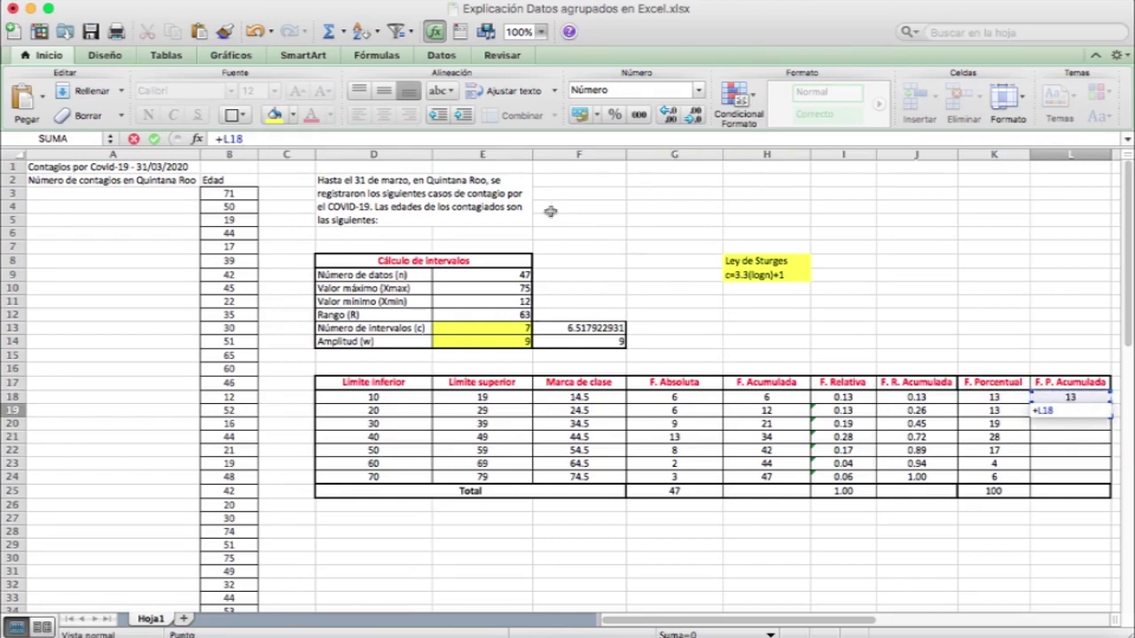
{"action": "type", "text": "+"}
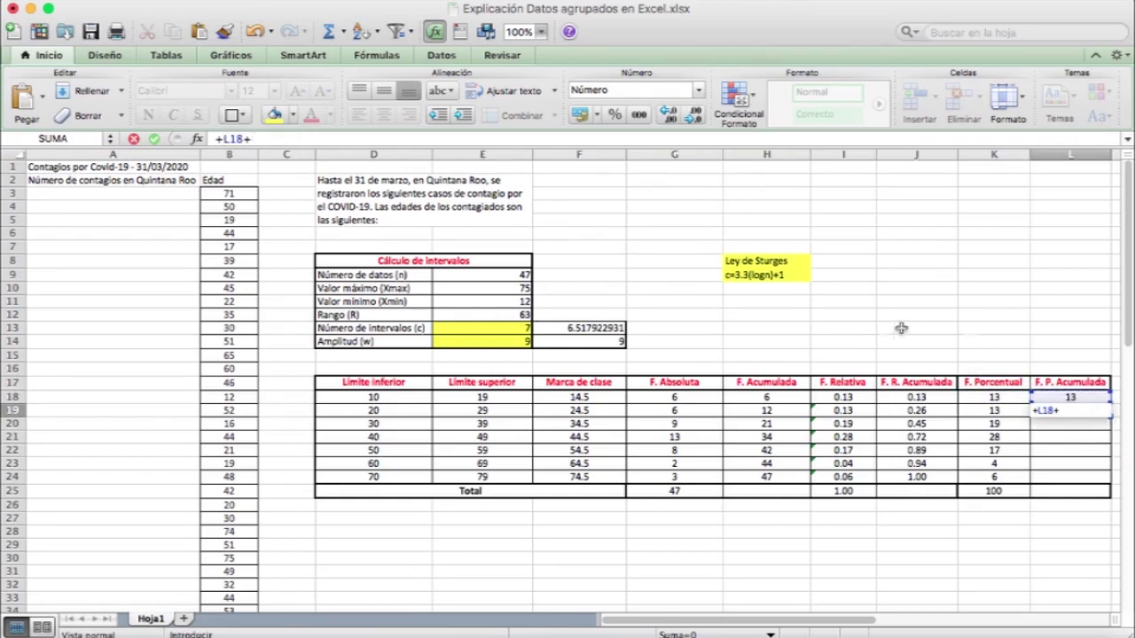
{"action": "left_click", "coordinate": [986, 413]}
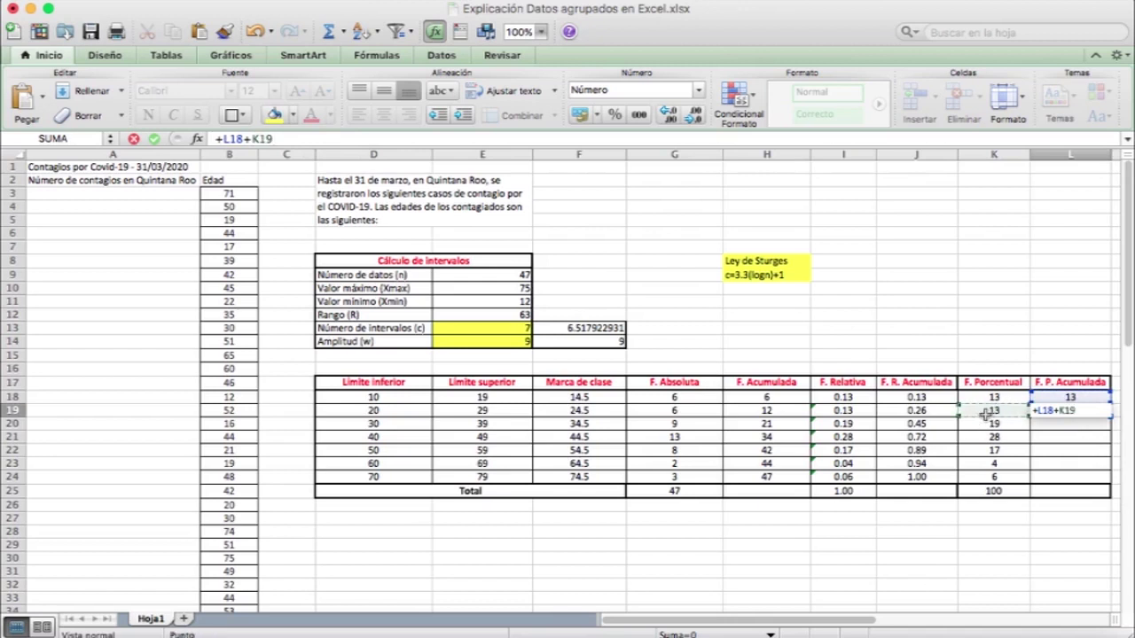
{"action": "key", "text": "Return"}
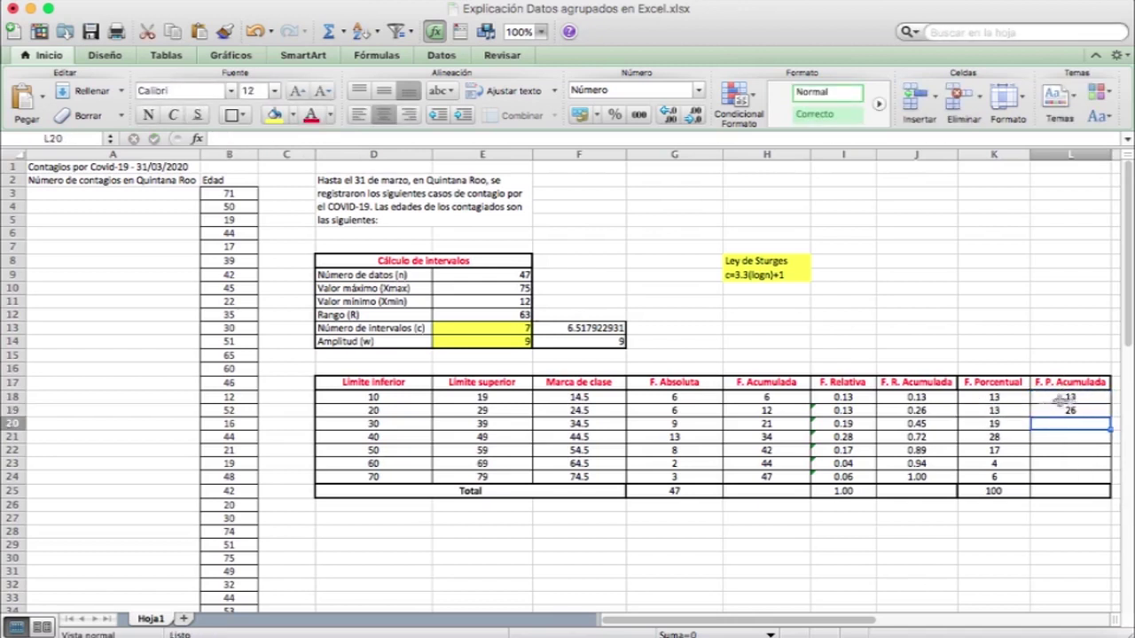
Step: Fill the cumulative percentage frequency formula of L19 down through cell L24
{"action": "left_click", "coordinate": [1086, 411]}
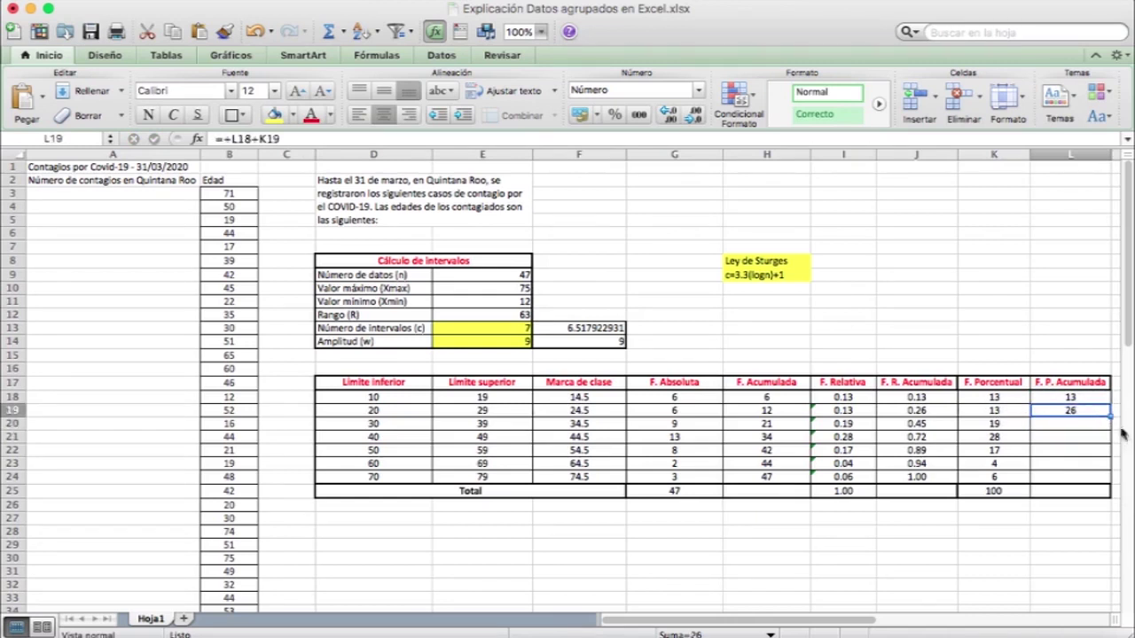
{"action": "left_click_drag", "start_coordinate": [1116, 417], "coordinate": [1111, 482]}
{"action": "left_click", "coordinate": [1083, 476]}
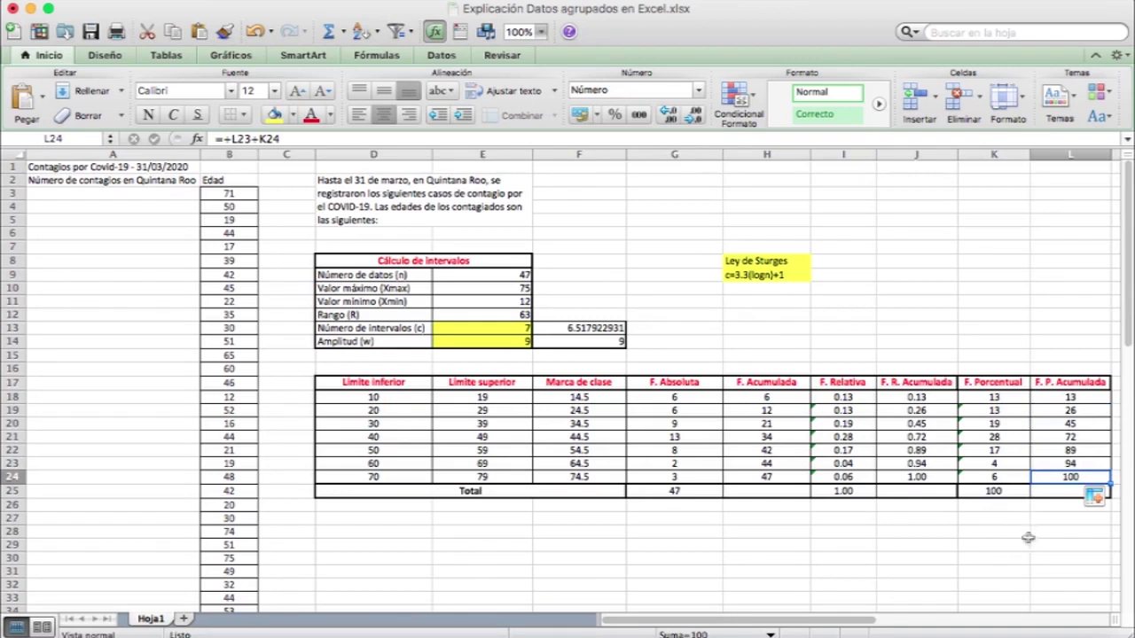
{"action": "left_click_drag", "start_coordinate": [1128, 300], "coordinate": [1130, 308]}
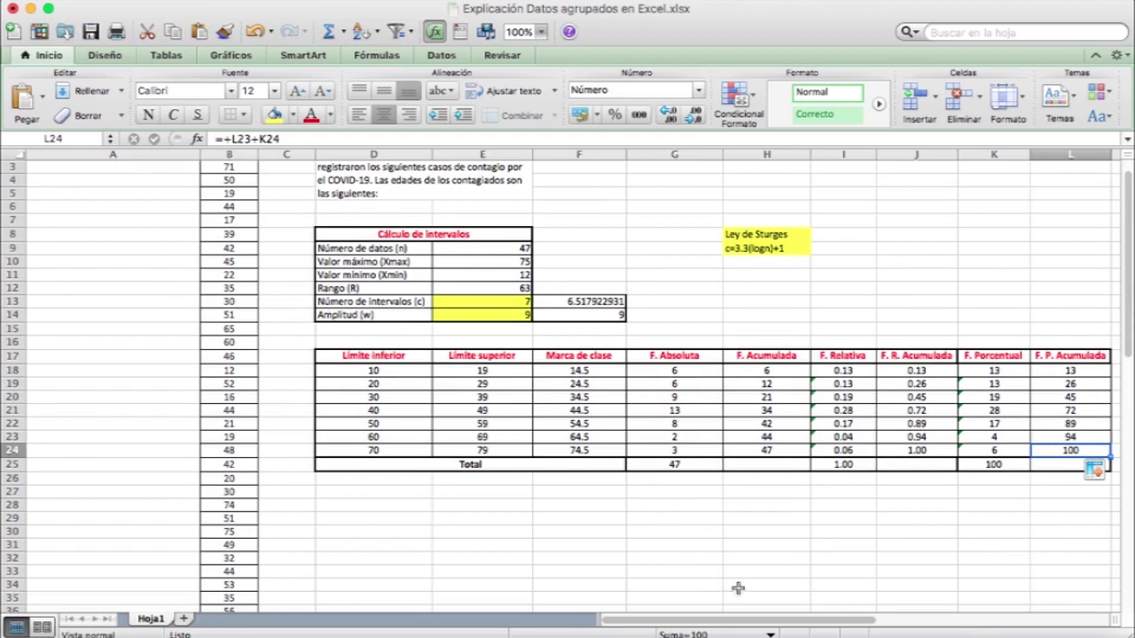
{"action": "scroll", "coordinate": [212, 398], "scroll_direction": "up", "scroll_amount": 1}
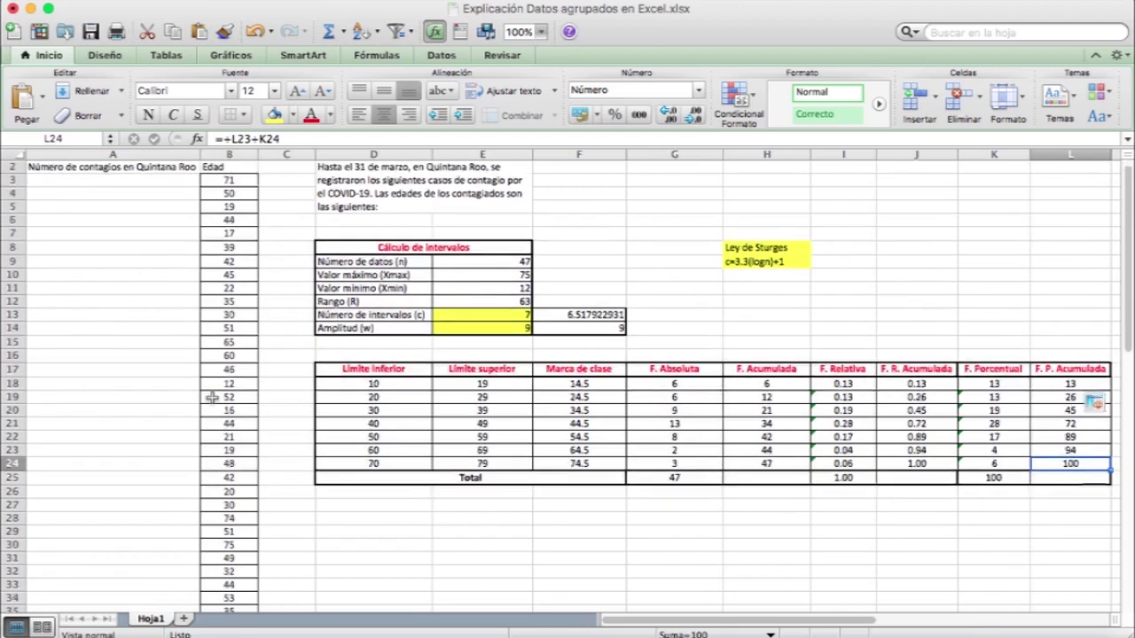
{"action": "scroll", "coordinate": [212, 398], "scroll_direction": "down", "scroll_amount": 20}
{"action": "scroll", "coordinate": [212, 398], "scroll_direction": "up", "scroll_amount": 20}
{"action": "scroll", "coordinate": [212, 398], "scroll_direction": "down", "scroll_amount": 2}
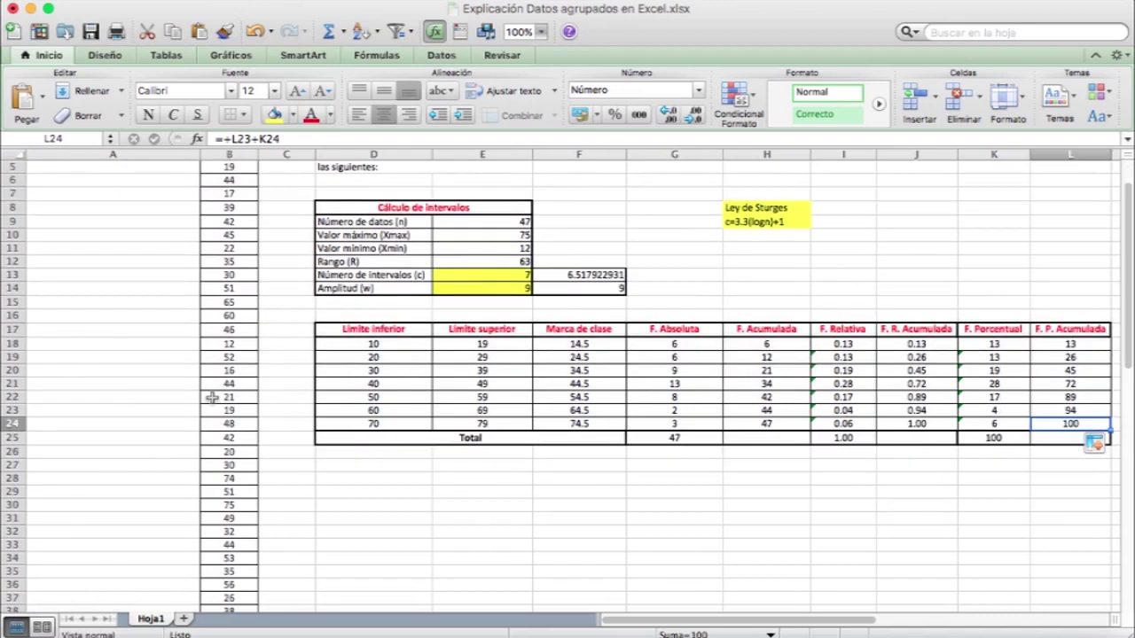
{"action": "mouse_move", "coordinate": [659, 623]}
{"action": "left_mouse_down"}
{"action": "mouse_move", "coordinate": [701, 615]}
{"action": "mouse_move", "coordinate": [671, 625]}
{"action": "left_mouse_up"}
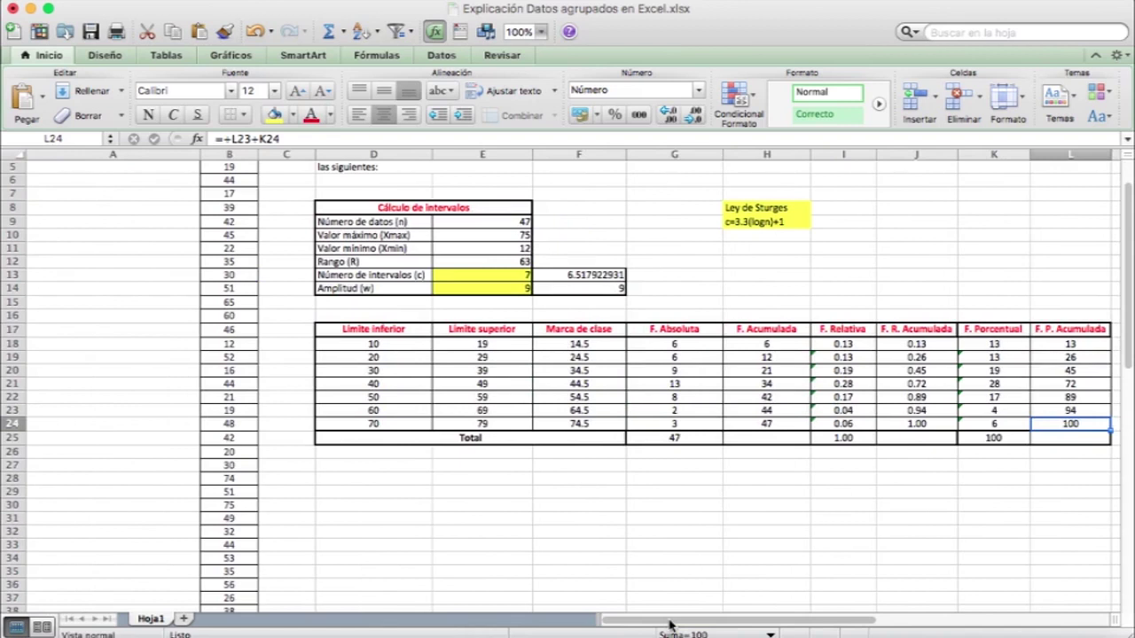